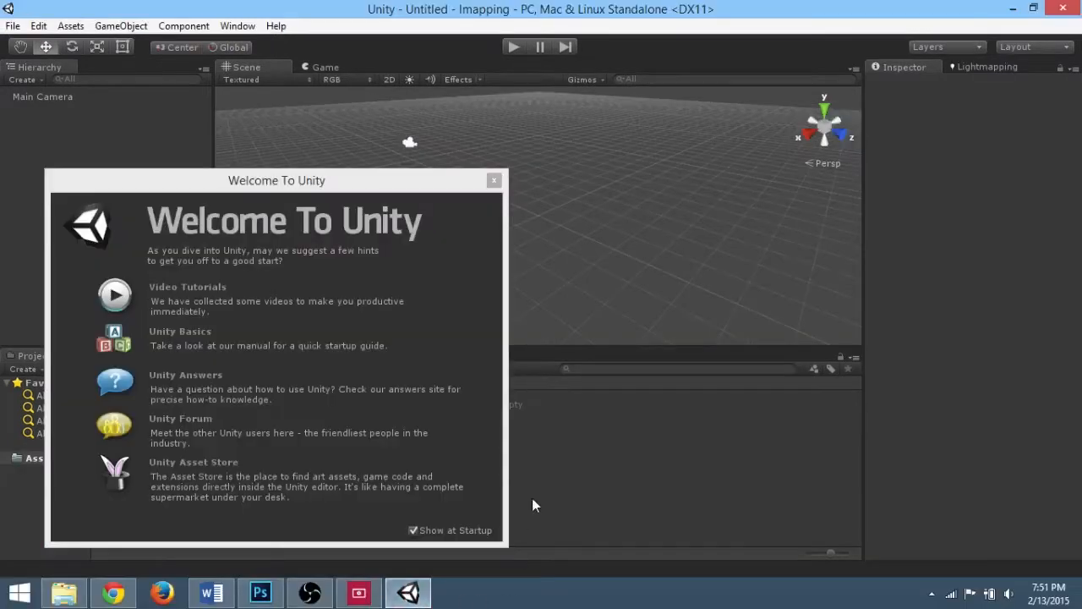
Step: Close the welcome window and create a new terrain
{"action": "left_click", "coordinate": [494, 183]}
{"action": "left_click", "coordinate": [121, 26]}
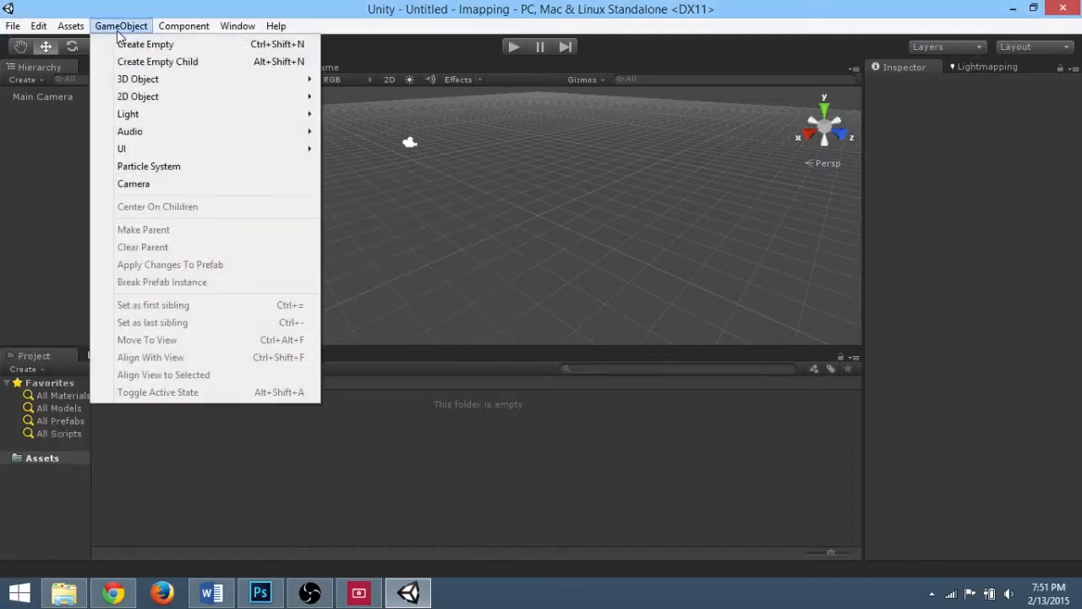
{"action": "mouse_move", "coordinate": [151, 85]}
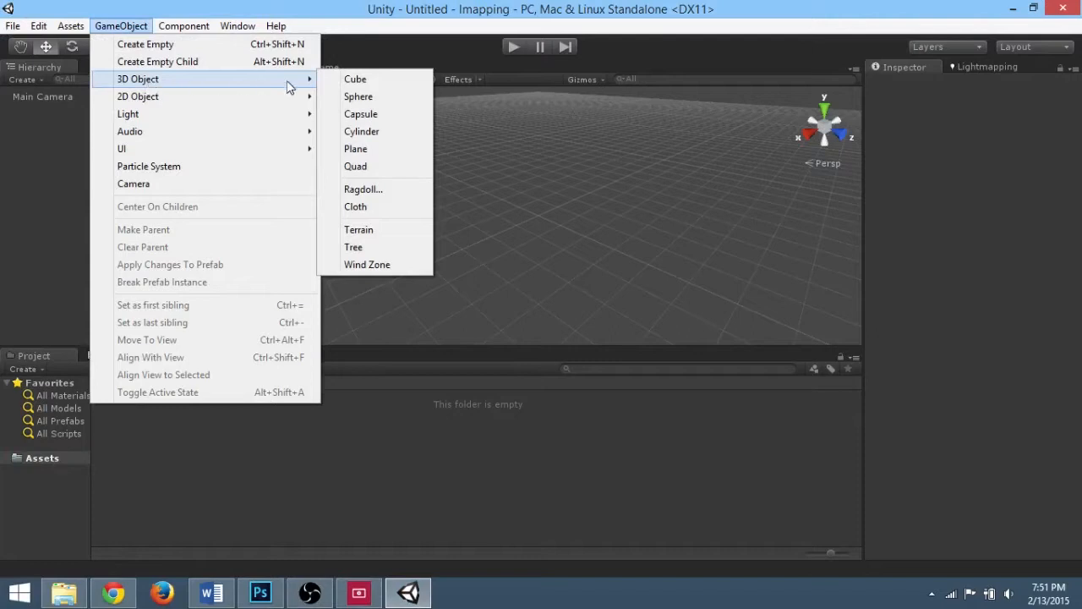
{"action": "left_click", "coordinate": [378, 233]}
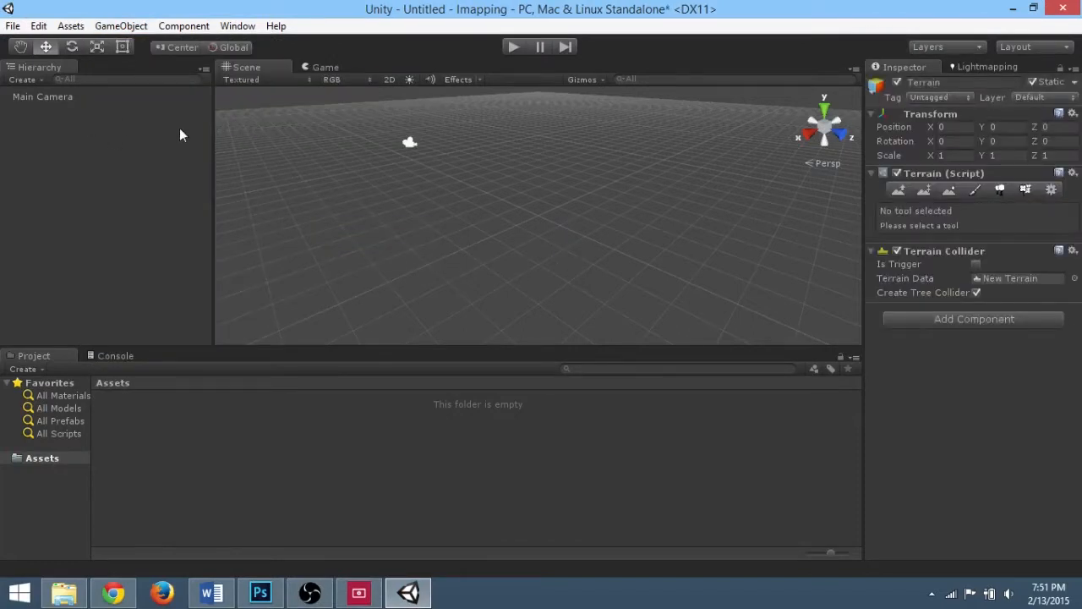
Step: Set the terrain's width to 50 in the terrain settings
{"action": "left_click", "coordinate": [1051, 190]}
{"action": "scroll", "coordinate": [968, 410], "scroll_direction": "down", "scroll_amount": 6}
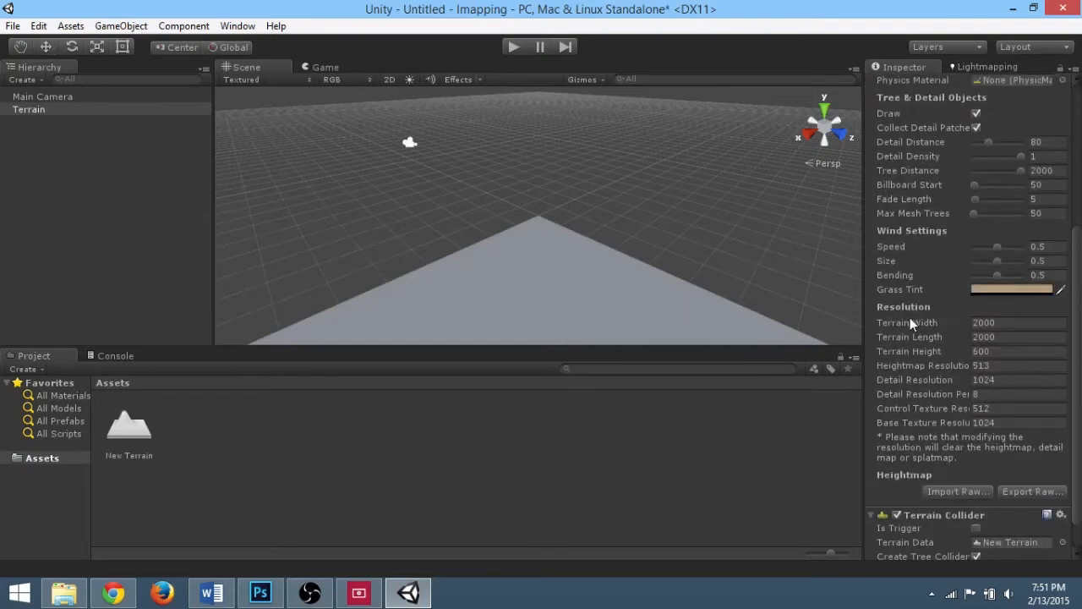
{"action": "left_click", "coordinate": [992, 323]}
{"action": "type", "text": "50"}
{"action": "key", "text": "Tab"}
{"action": "type", "text": "5"}
Step: Create a cube and frame it in the scene view
{"action": "left_click", "coordinate": [547, 274]}
{"action": "middle_click_drag", "start_coordinate": [547, 274], "coordinate": [533, 178]}
{"action": "left_click_drag", "start_coordinate": [533, 178], "coordinate": [544, 135], "text": "alt"}
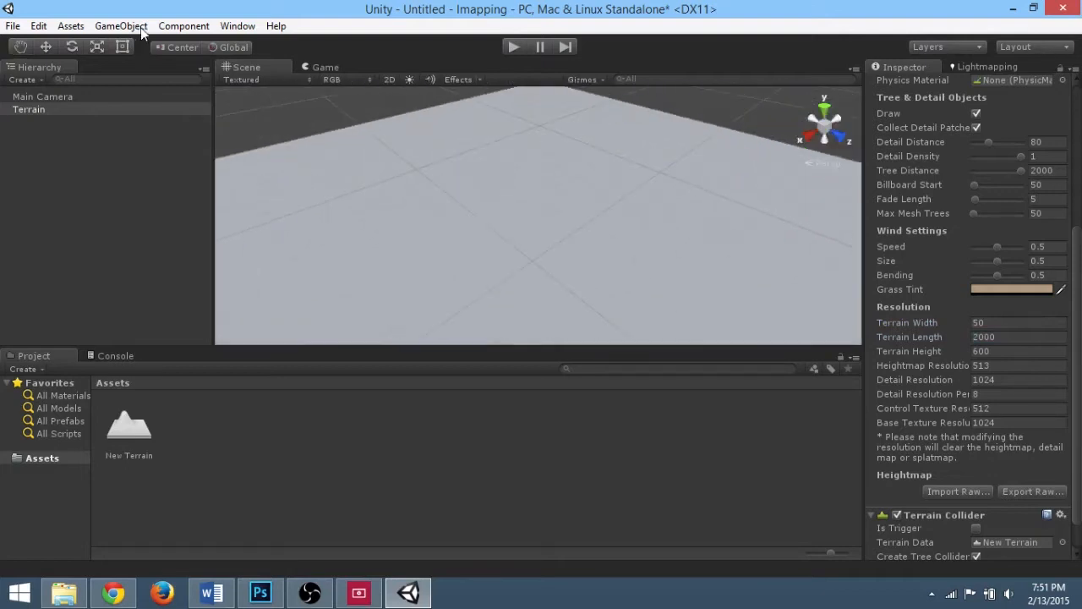
{"action": "left_click", "coordinate": [121, 25]}
{"action": "mouse_move", "coordinate": [165, 79]}
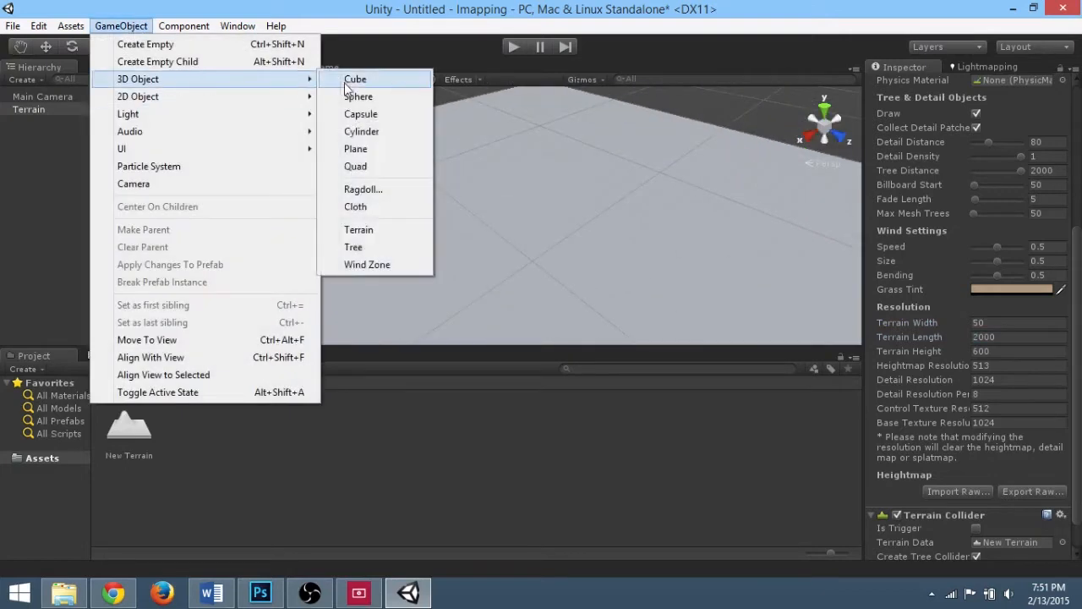
{"action": "left_click", "coordinate": [355, 80]}
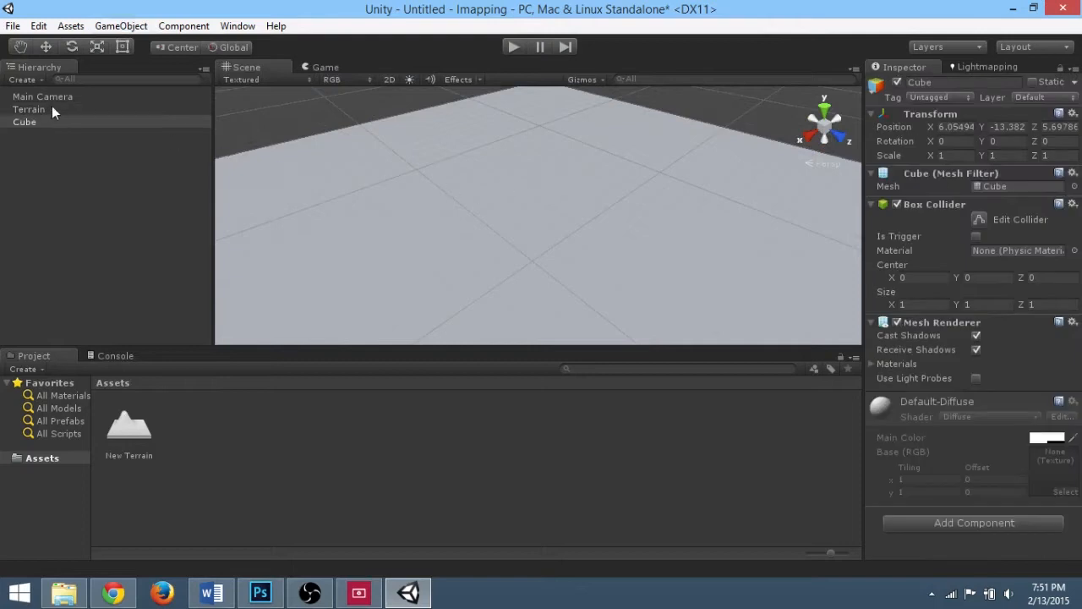
{"action": "double_click", "coordinate": [39, 120]}
Step: Set the cube's position to X 25, Y 0, Z 25
{"action": "left_click", "coordinate": [954, 126]}
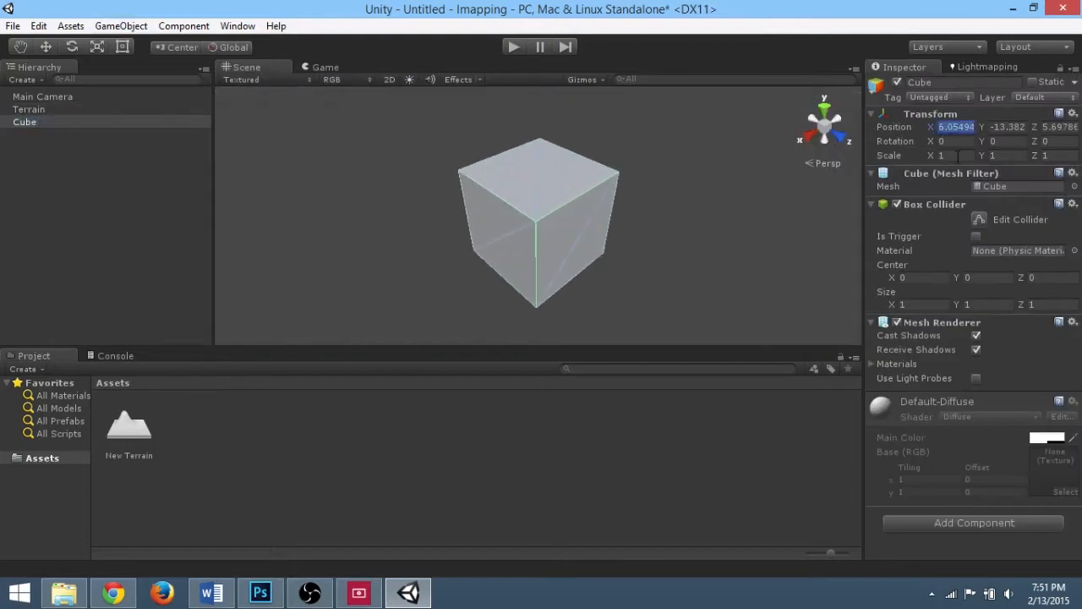
{"action": "type", "text": "25"}
{"action": "left_click", "coordinate": [1007, 127]}
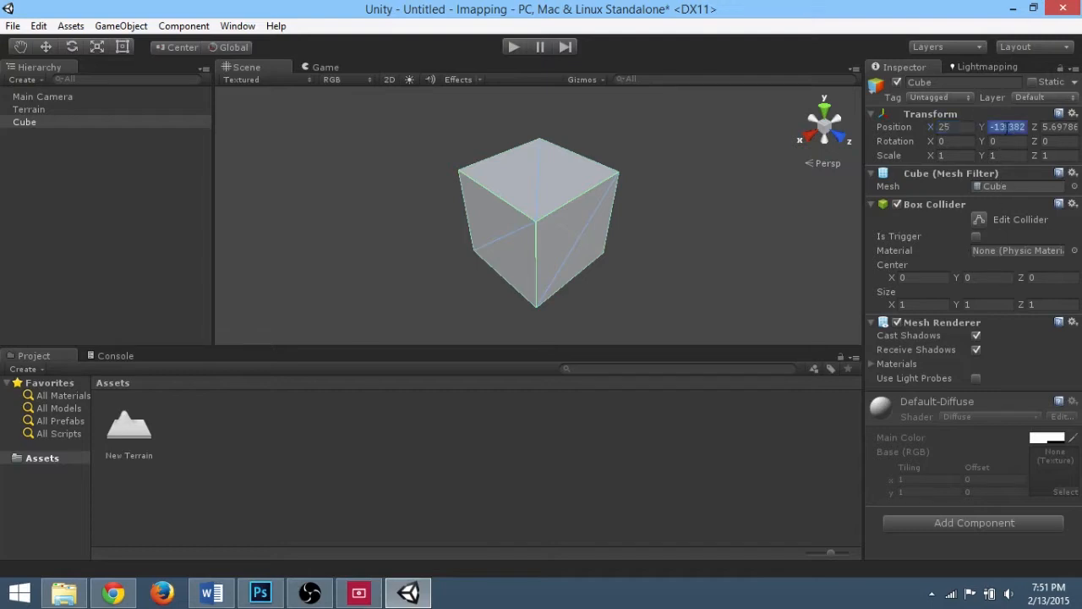
{"action": "type", "text": "0"}
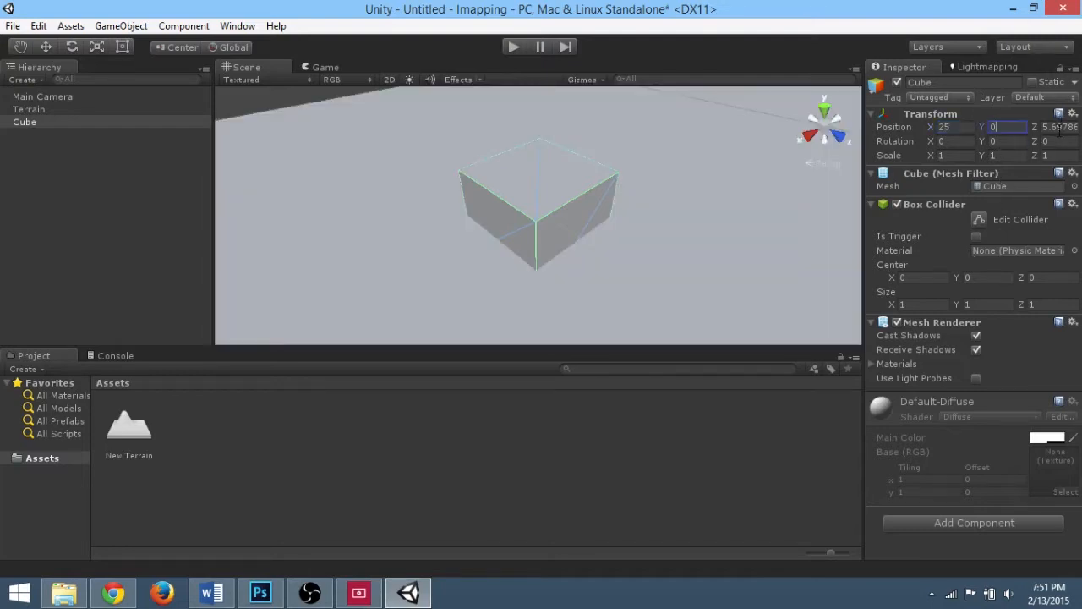
{"action": "left_click", "coordinate": [1060, 127]}
{"action": "type", "text": "25"}
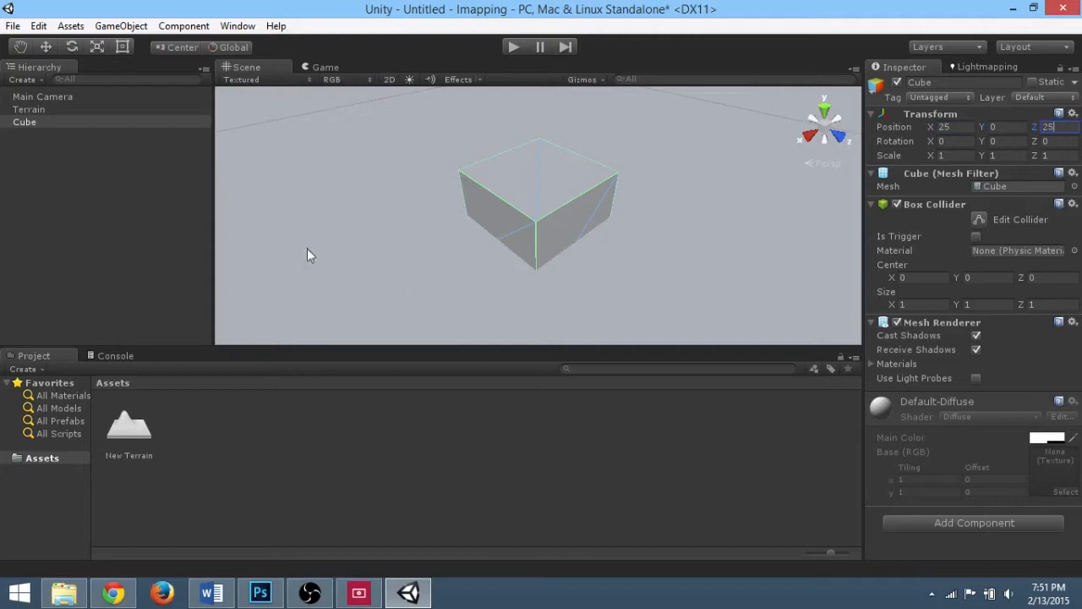
Step: Raise the cube with the Move tool so it rests on the terrain, undoing the first attempt
{"action": "scroll", "coordinate": [307, 249], "scroll_direction": "down", "scroll_amount": 5}
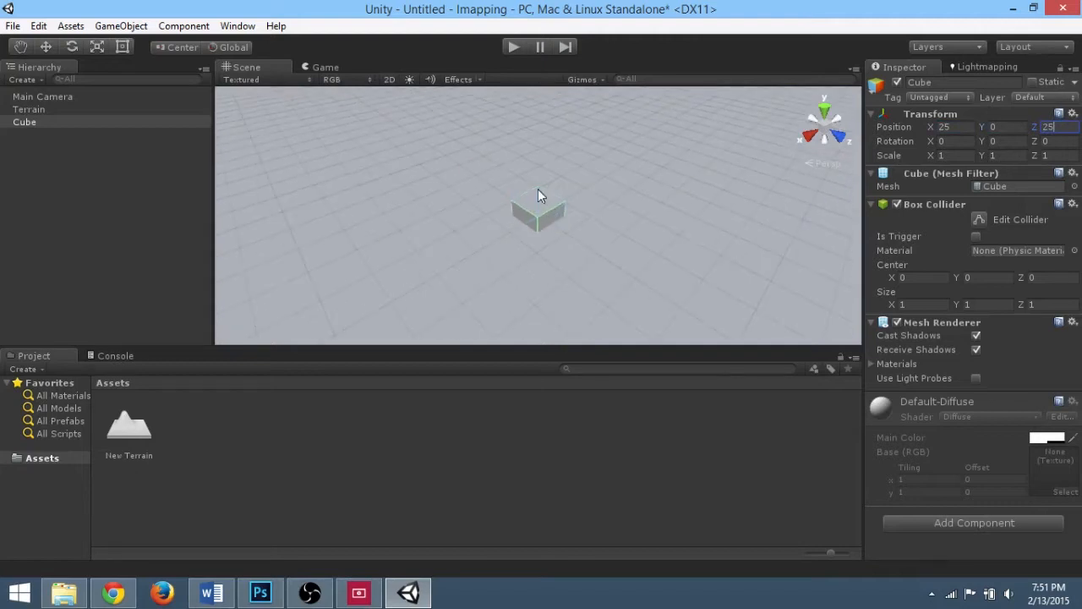
{"action": "left_click", "coordinate": [542, 196]}
{"action": "key", "text": "w"}
{"action": "left_click_drag", "start_coordinate": [545, 175], "coordinate": [539, 149]}
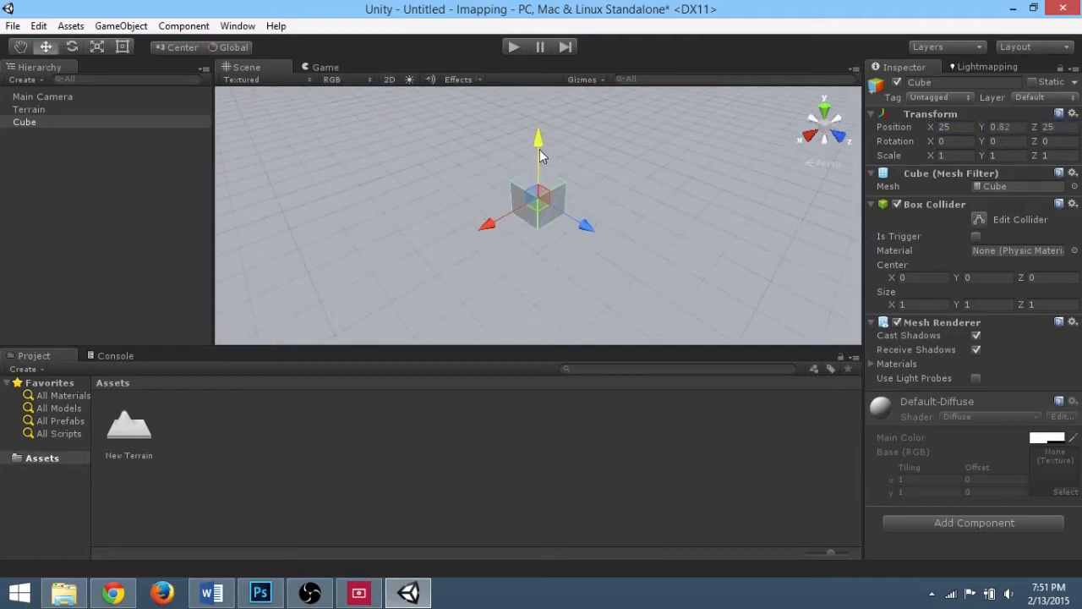
{"action": "key", "text": "ctrl+z"}
{"action": "left_click_drag", "start_coordinate": [560, 190], "coordinate": [592, 237], "text": "alt"}
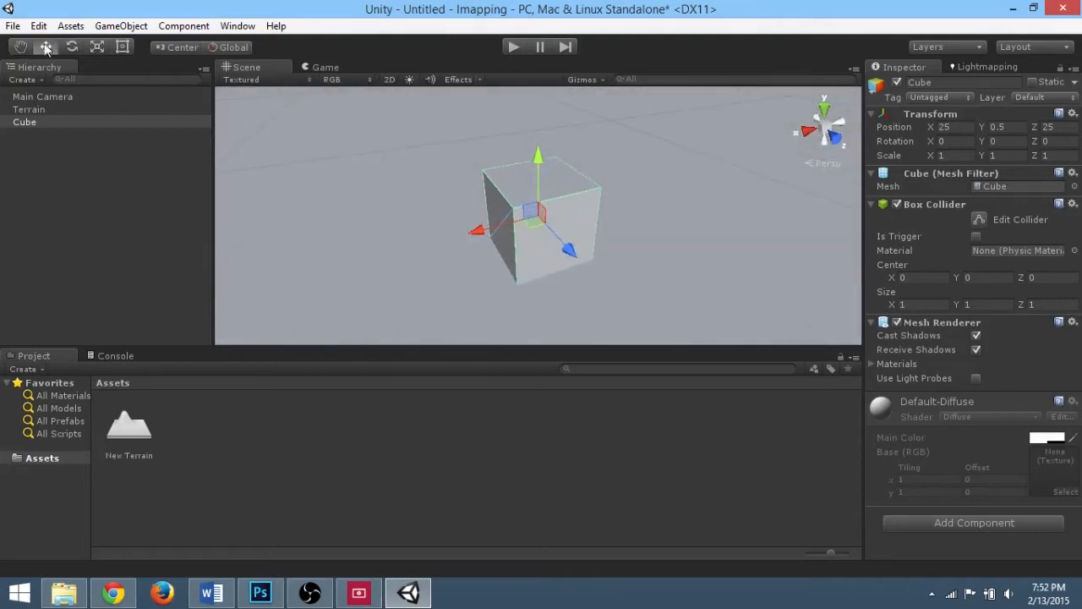
Step: Create a sphere and move it along X beside the cube
{"action": "left_click", "coordinate": [121, 25]}
{"action": "mouse_move", "coordinate": [194, 80]}
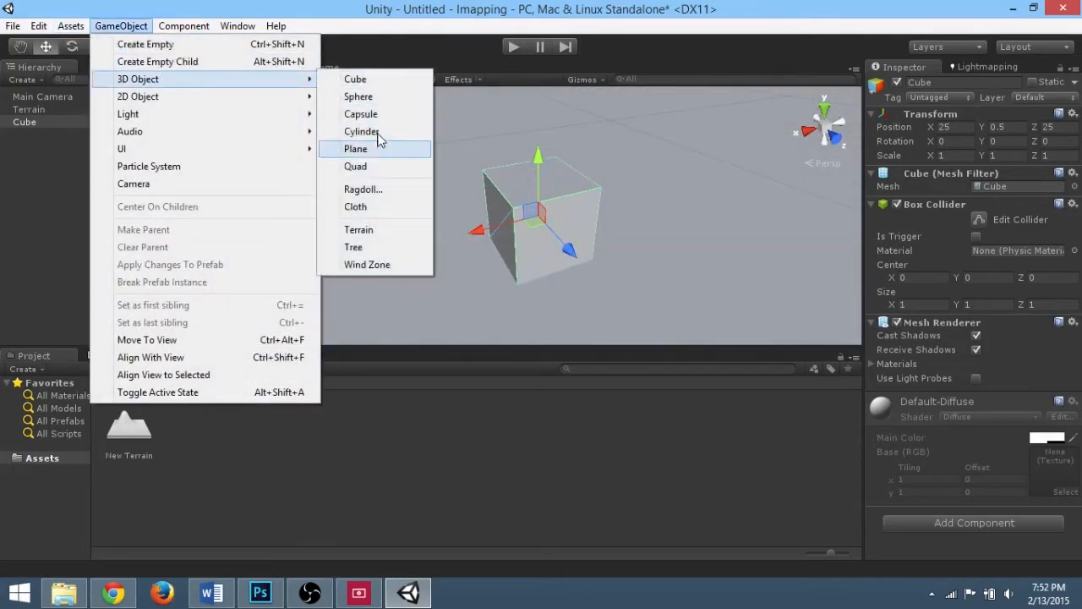
{"action": "left_click", "coordinate": [395, 96]}
{"action": "scroll", "coordinate": [552, 237], "scroll_direction": "down", "scroll_amount": 3}
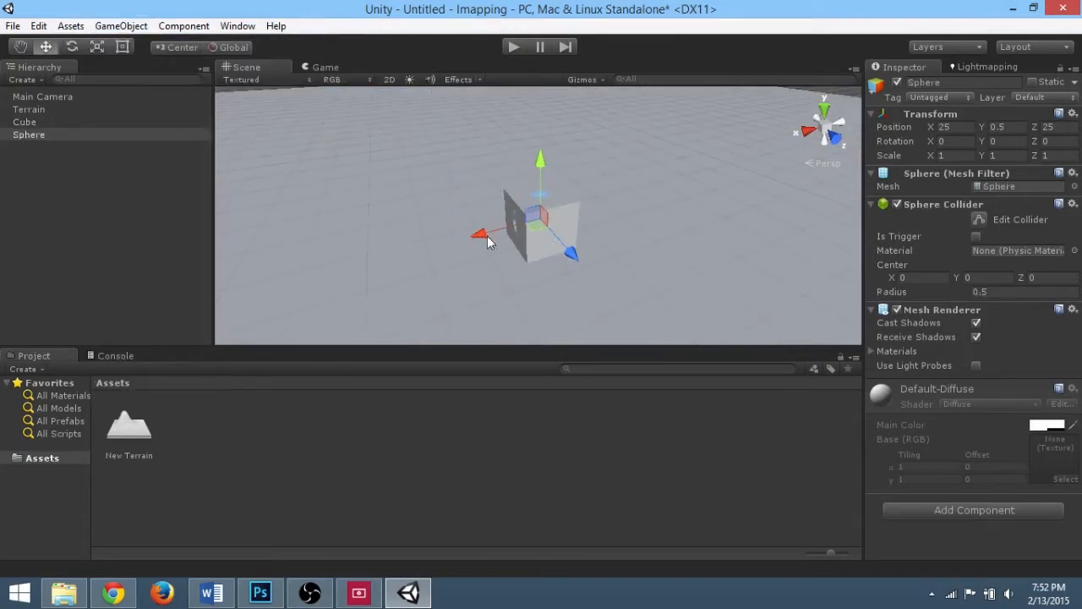
{"action": "left_click_drag", "start_coordinate": [486, 236], "coordinate": [916, 204]}
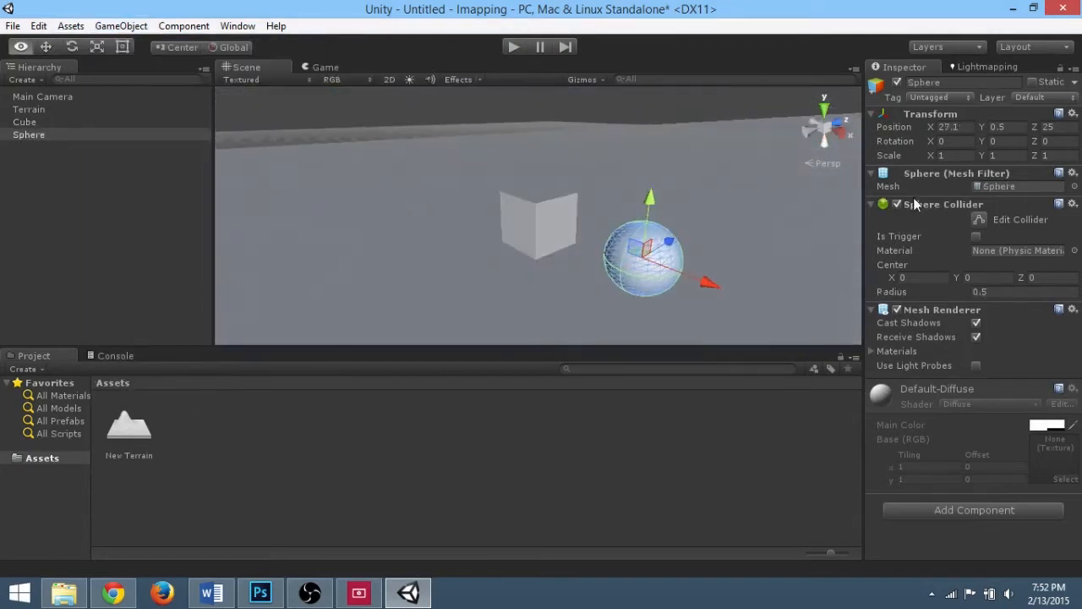
{"action": "left_click_drag", "start_coordinate": [716, 239], "coordinate": [757, 247], "text": "alt"}
Step: Duplicate the sphere and scale the copy up to about 1.67
{"action": "key", "text": "ctrl+d"}
{"action": "key", "text": "r"}
{"action": "left_click_drag", "start_coordinate": [702, 223], "coordinate": [818, 255]}
{"action": "key", "text": "w"}
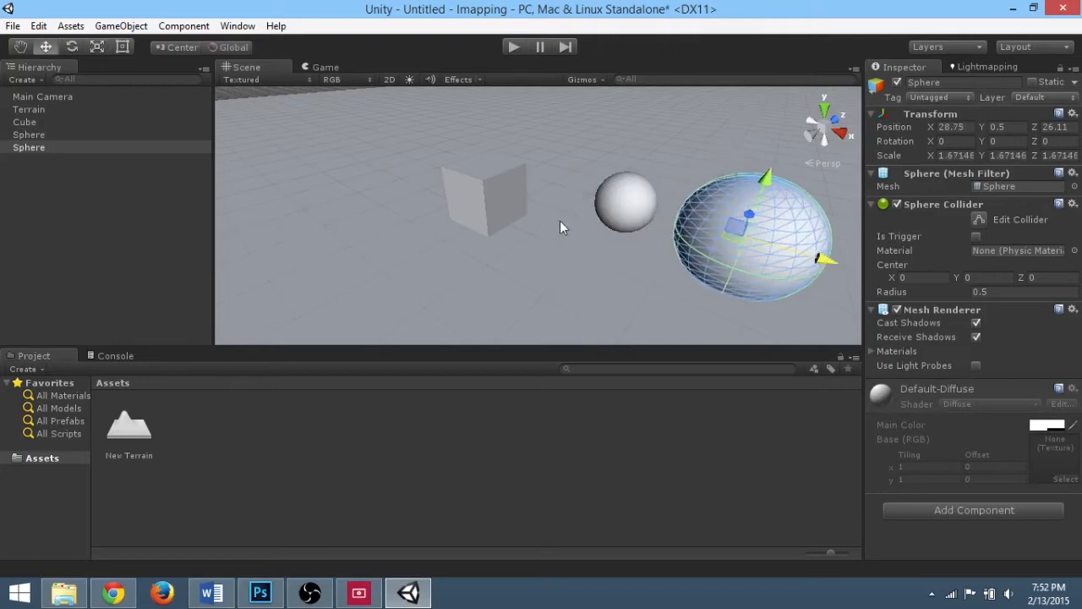
Step: Duplicate the cube and move the copy slightly along Z in front of the original
{"action": "left_click", "coordinate": [491, 191]}
{"action": "key", "text": "ctrl+d"}
{"action": "left_click_drag", "start_coordinate": [531, 173], "coordinate": [487, 209]}
{"action": "middle_click_drag", "start_coordinate": [499, 195], "coordinate": [578, 223]}
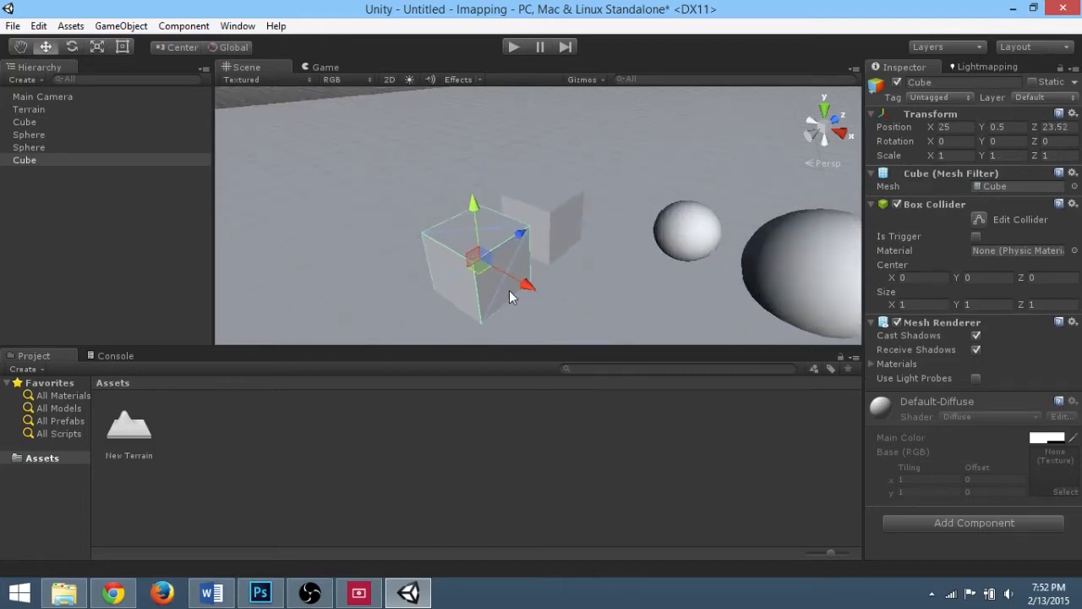
Step: Duplicate the cube, stretch the copy to about 3.1 units tall, and raise it to about Y 1.5
{"action": "key", "text": "ctrl+d"}
{"action": "left_click_drag", "start_coordinate": [514, 277], "coordinate": [434, 26]}
{"action": "key", "text": "r"}
{"action": "key", "text": "w"}
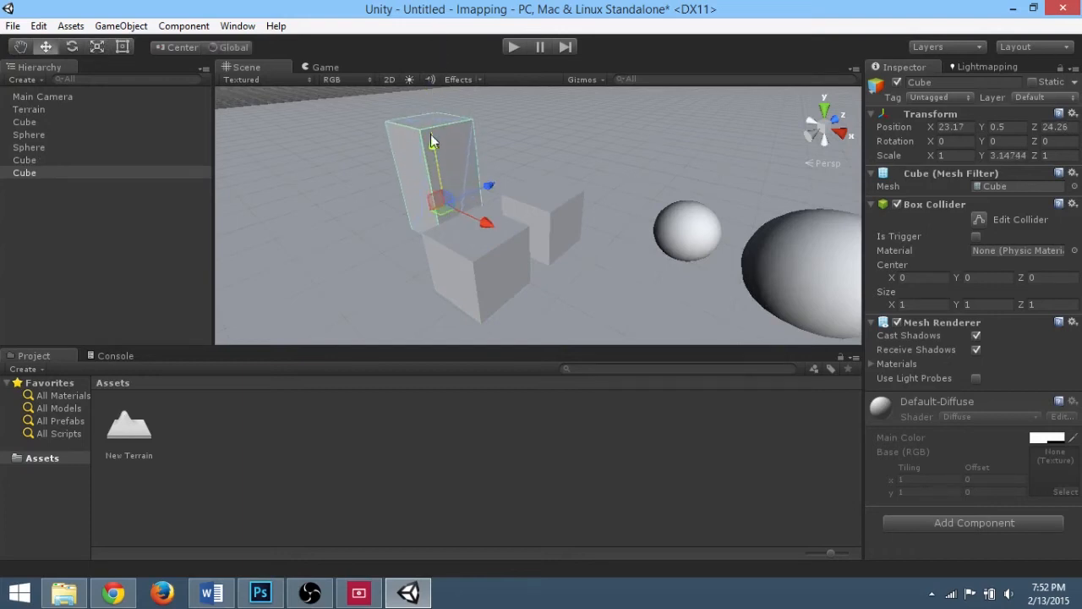
{"action": "left_click_drag", "start_coordinate": [431, 134], "coordinate": [429, 91]}
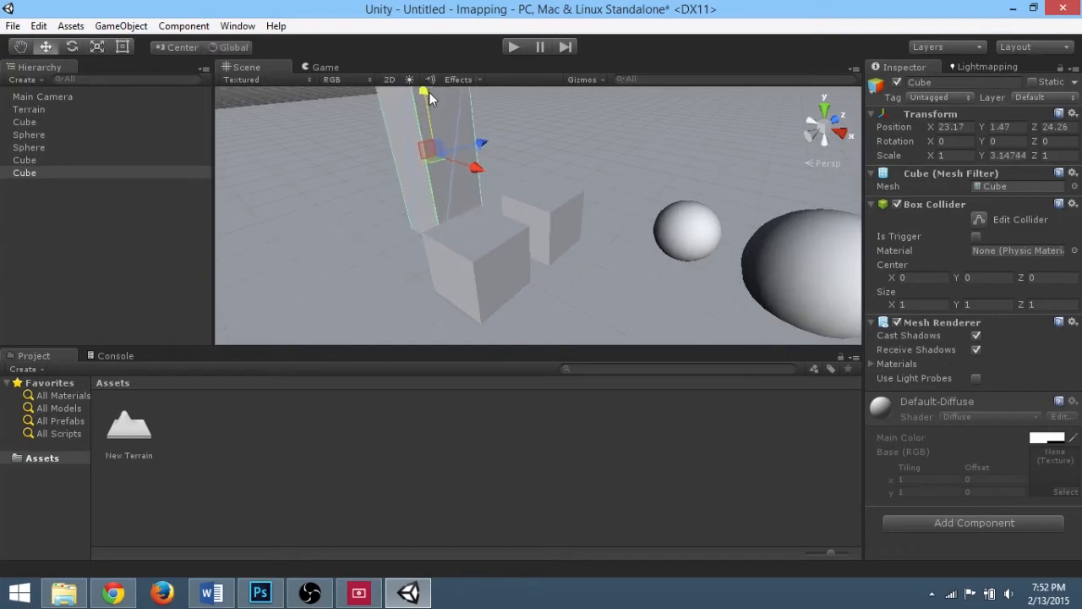
Step: Nudge the large sphere slightly upward with the Move tool
{"action": "left_click", "coordinate": [464, 285]}
{"action": "left_click_drag", "start_coordinate": [546, 273], "coordinate": [535, 215], "text": "alt"}
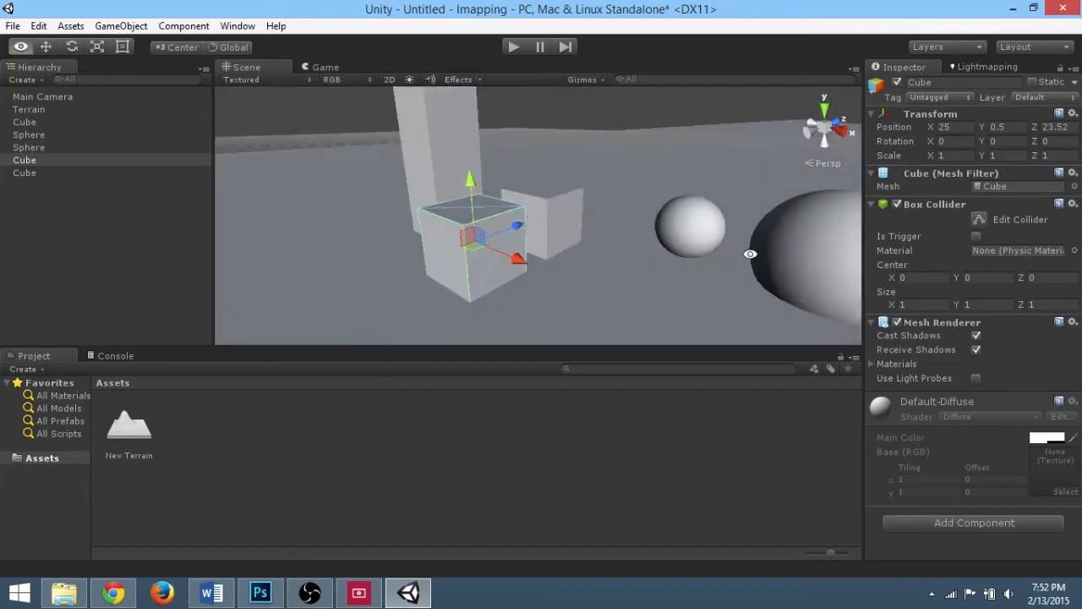
{"action": "left_click", "coordinate": [797, 244]}
{"action": "left_click_drag", "start_coordinate": [848, 198], "coordinate": [849, 191]}
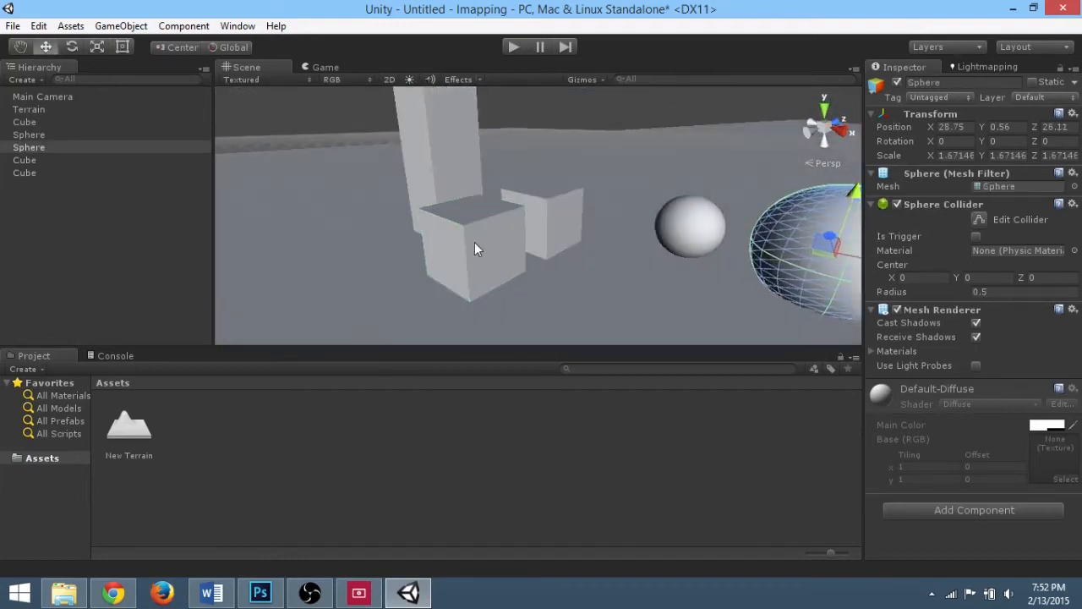
Step: Duplicate the front cube and move the copy up to about Y 1.5 and back along Z
{"action": "left_click", "coordinate": [474, 242]}
{"action": "key", "text": "ctrl+d"}
{"action": "left_click_drag", "start_coordinate": [466, 189], "coordinate": [468, 131]}
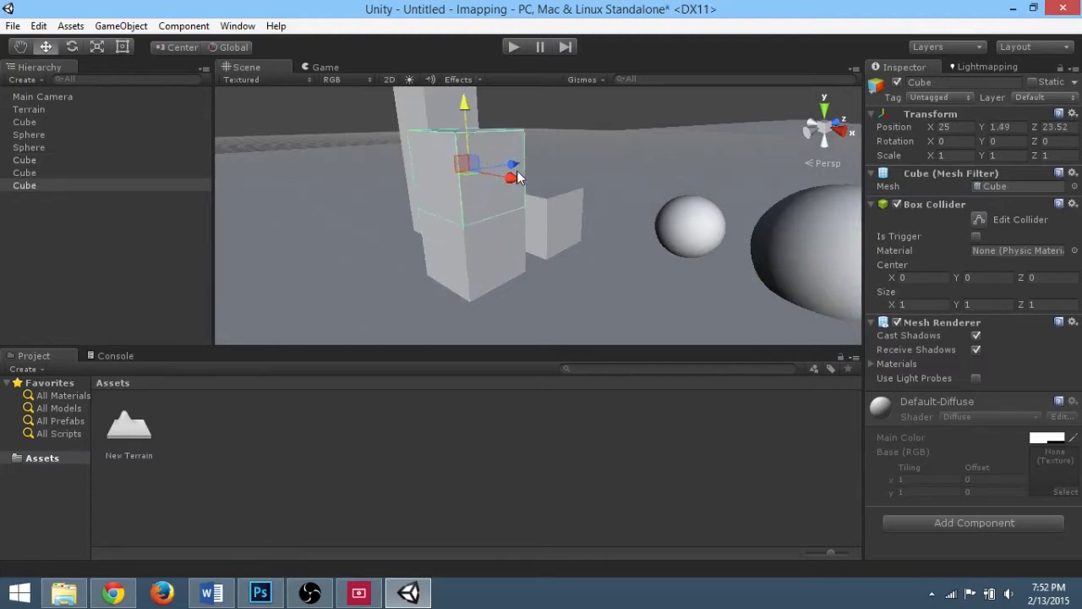
{"action": "left_click_drag", "start_coordinate": [517, 173], "coordinate": [554, 173]}
Step: Scale the new cube into a flat slab about 0.84 by 0.37 by 2.05
{"action": "key", "text": "r"}
{"action": "left_click_drag", "start_coordinate": [505, 100], "coordinate": [511, 143]}
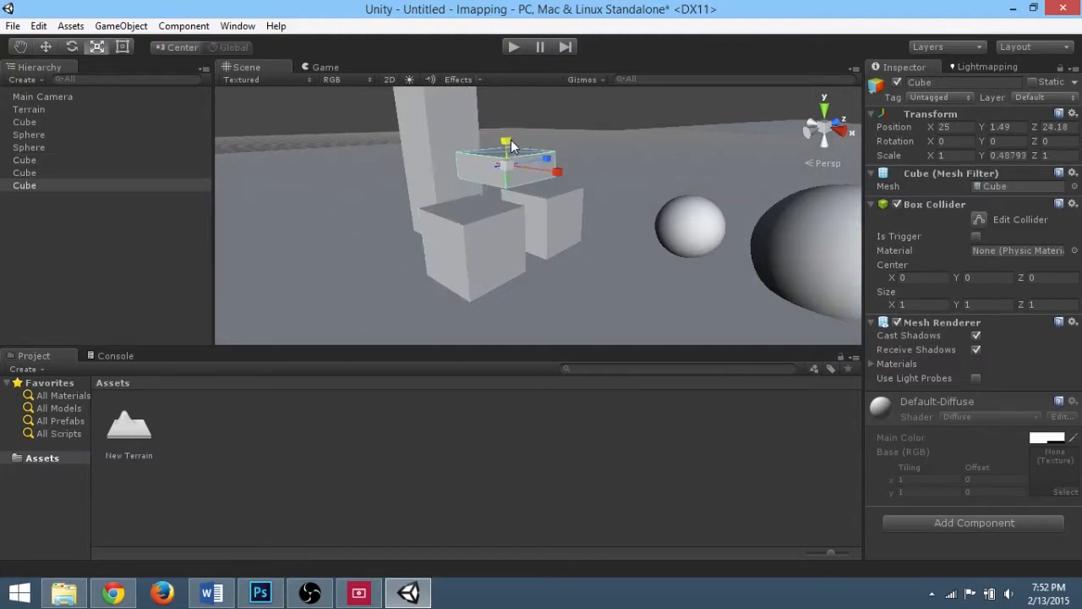
{"action": "left_click_drag", "start_coordinate": [541, 206], "coordinate": [425, 249], "text": "alt"}
{"action": "left_click_drag", "start_coordinate": [509, 194], "coordinate": [498, 190]}
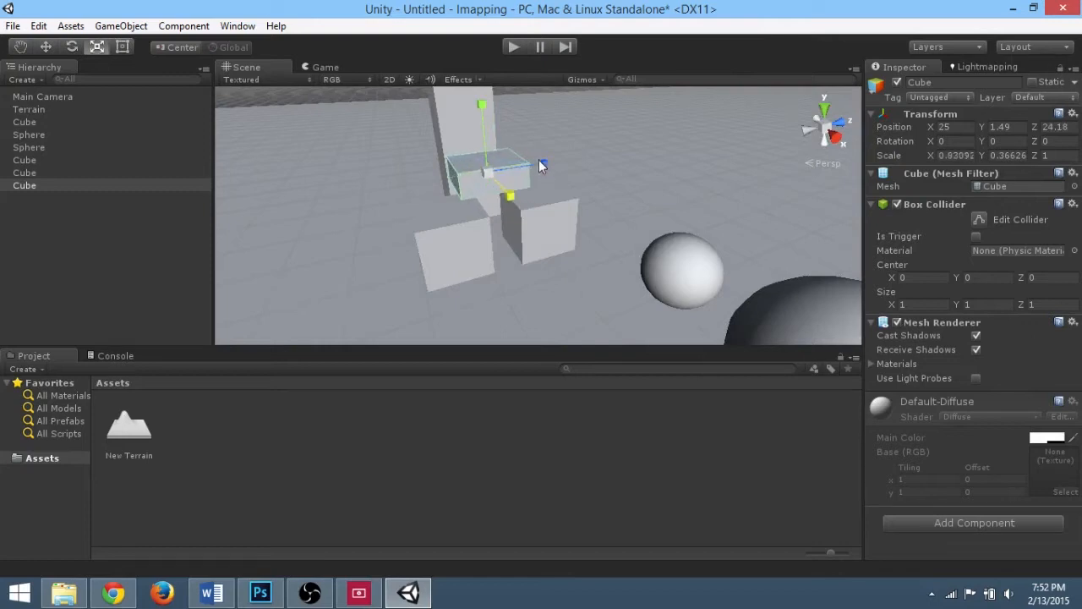
{"action": "left_click_drag", "start_coordinate": [540, 161], "coordinate": [601, 145]}
{"action": "key", "text": "w"}
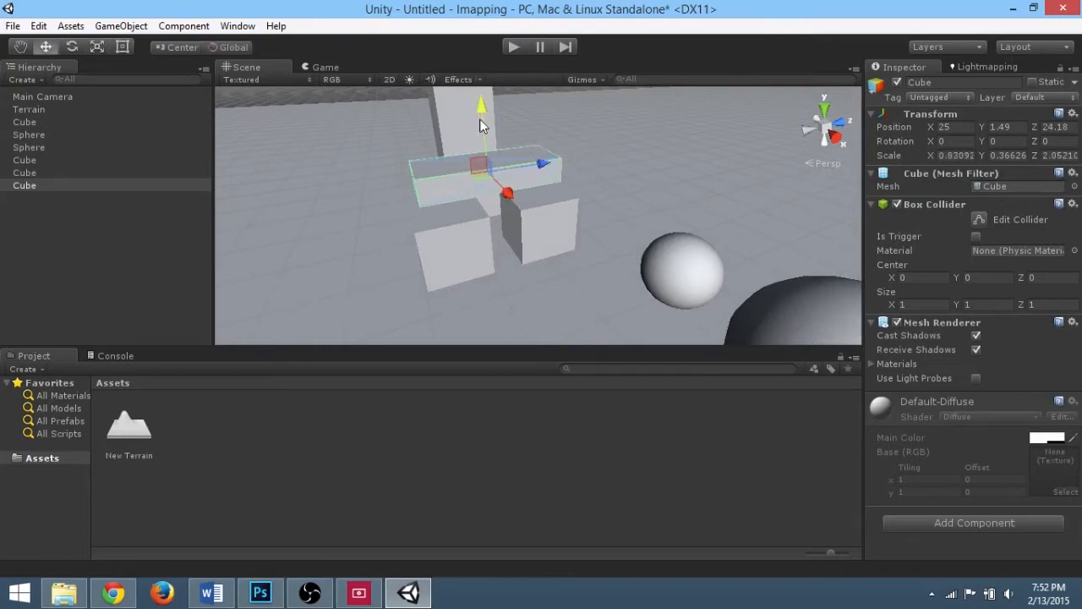
Step: Create a new material asset named MatOrange
{"action": "left_click_drag", "start_coordinate": [481, 110], "coordinate": [597, 248]}
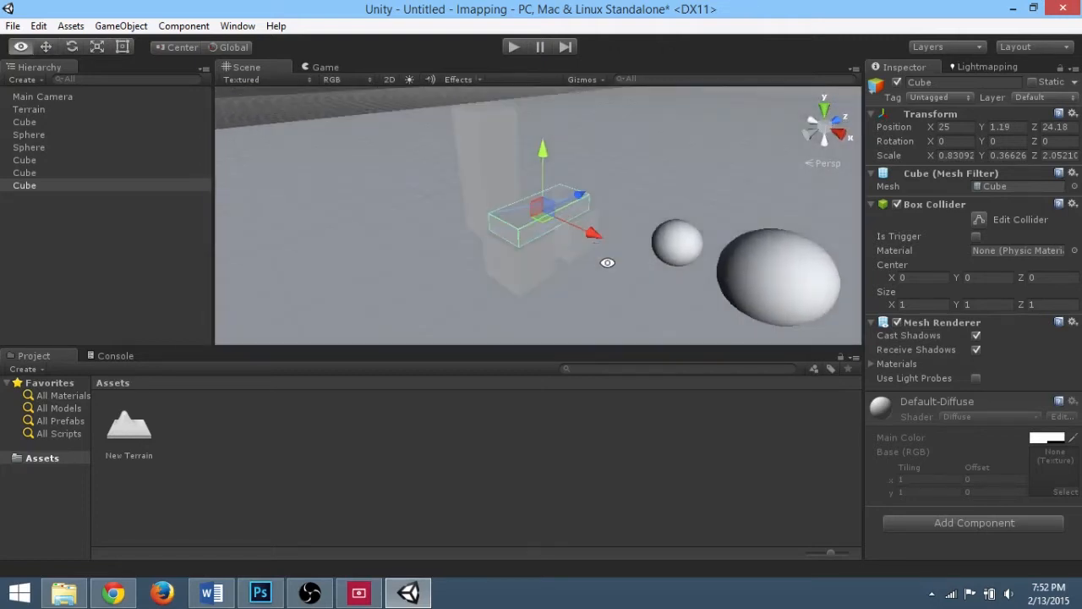
{"action": "middle_click_drag", "start_coordinate": [607, 263], "coordinate": [565, 228]}
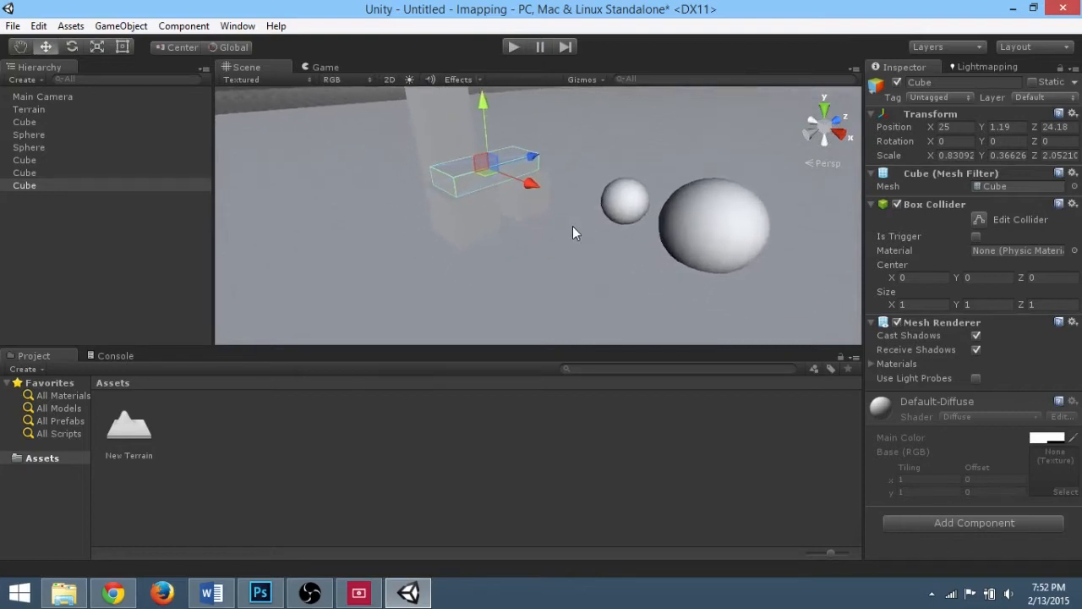
{"action": "left_click_drag", "start_coordinate": [573, 248], "coordinate": [499, 216], "text": "alt"}
{"action": "left_click", "coordinate": [71, 27]}
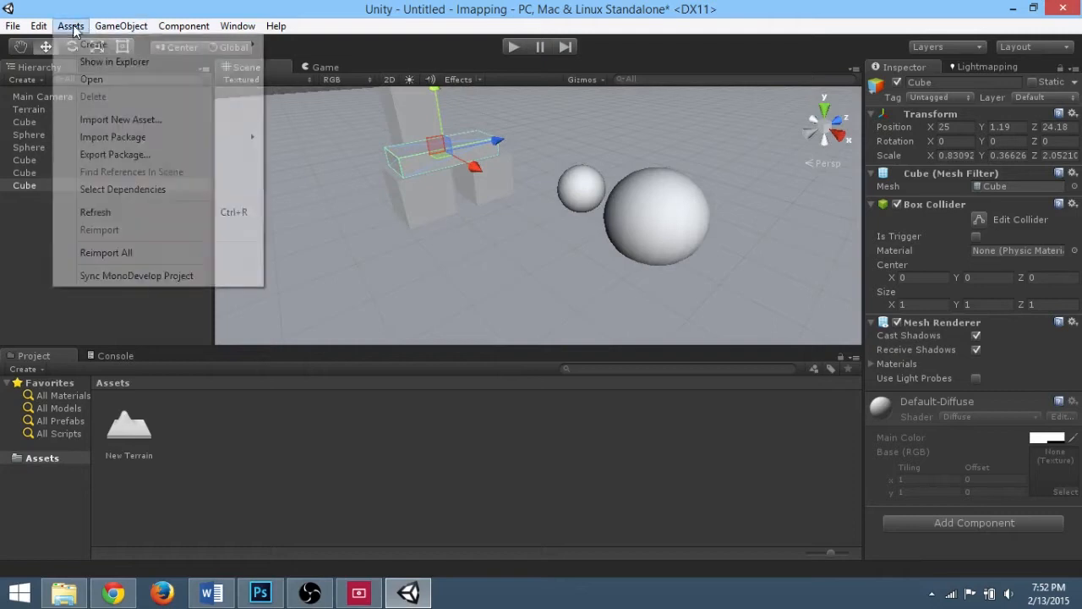
{"action": "mouse_move", "coordinate": [94, 44]}
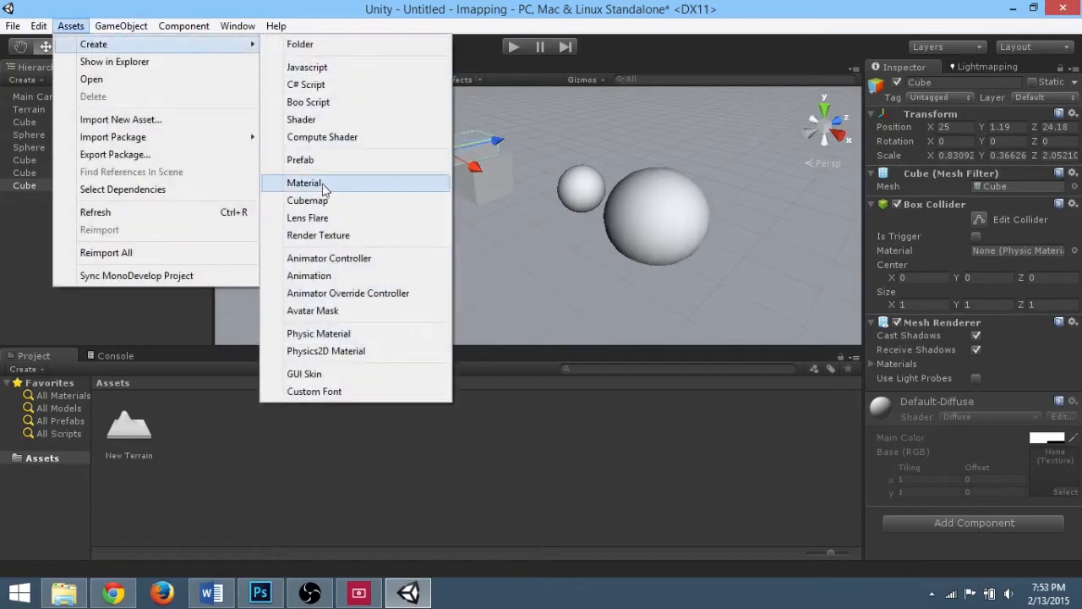
{"action": "left_click", "coordinate": [375, 177]}
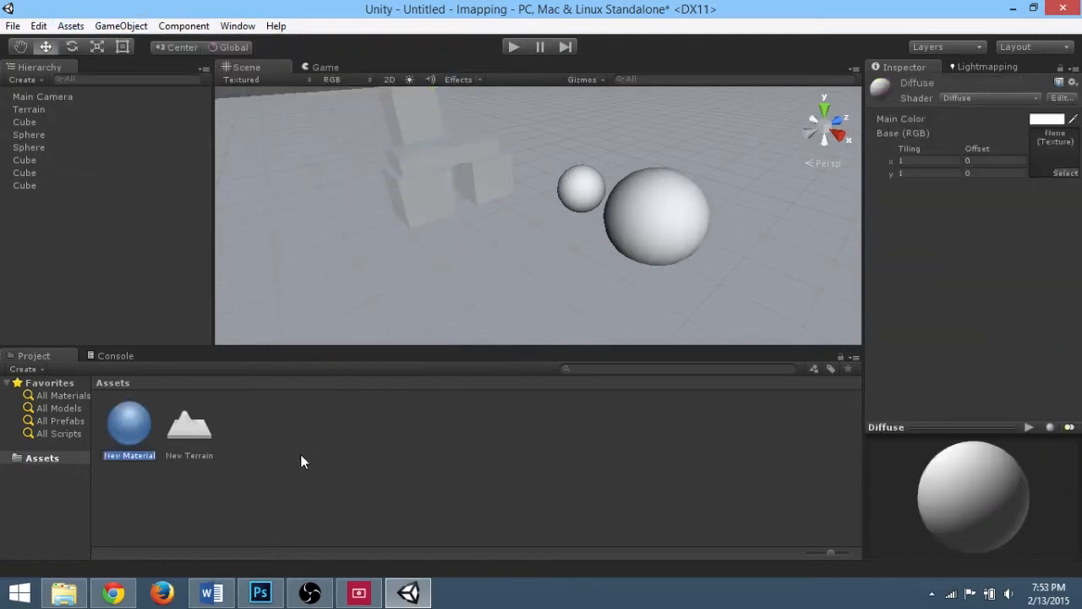
{"action": "type", "text": "MatOrange"}
Step: Set MatOrange's main color to orange (R 255, G 111, B 0)
{"action": "left_click", "coordinate": [1045, 119]}
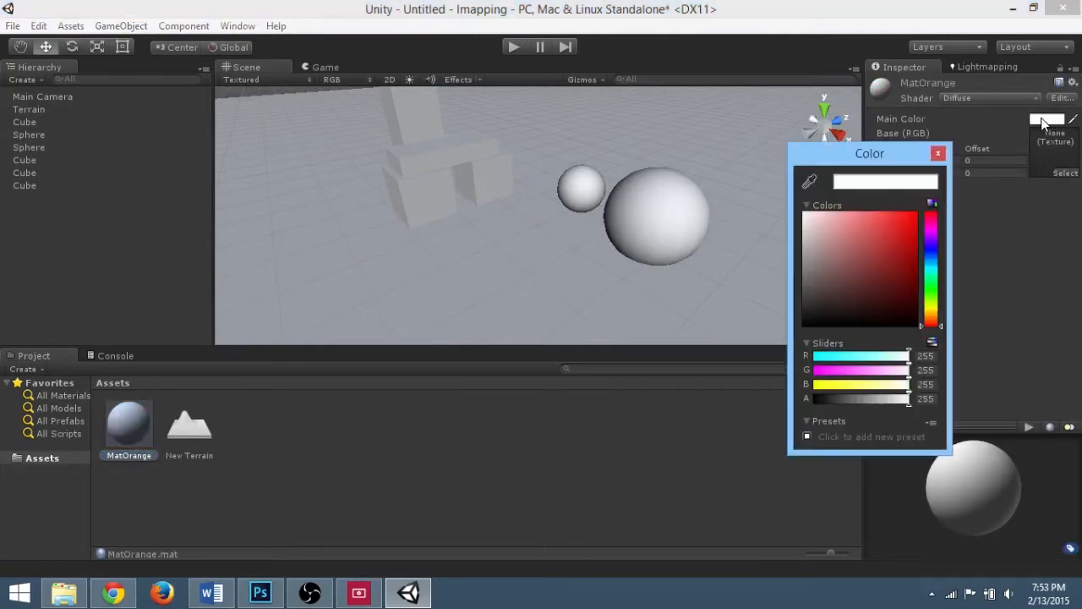
{"action": "left_click_drag", "start_coordinate": [918, 306], "coordinate": [933, 317]}
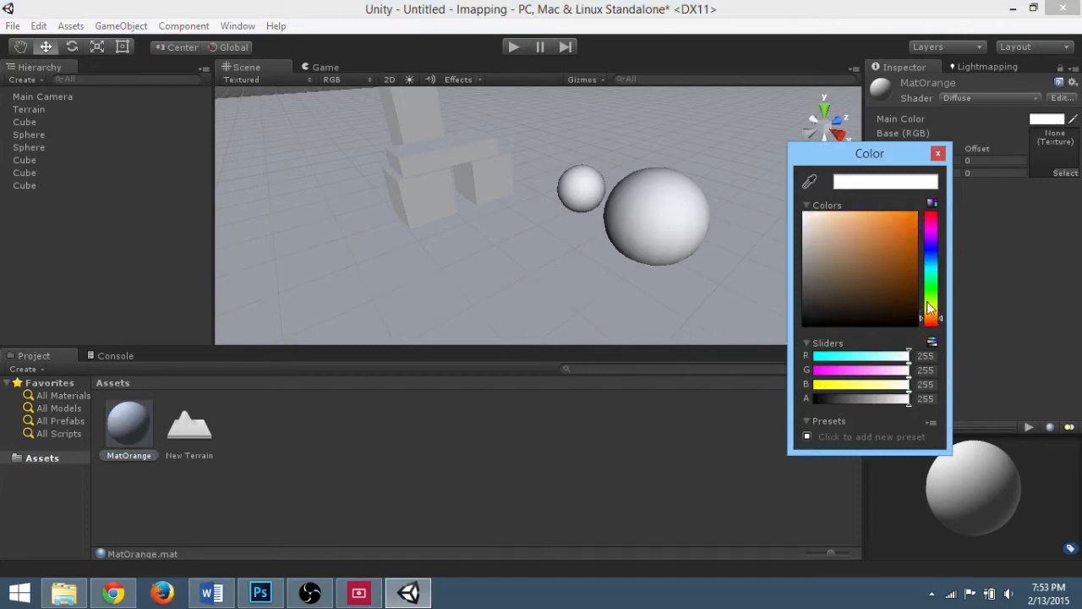
{"action": "left_click", "coordinate": [916, 215]}
{"action": "left_click_drag", "start_coordinate": [920, 213], "coordinate": [922, 199]}
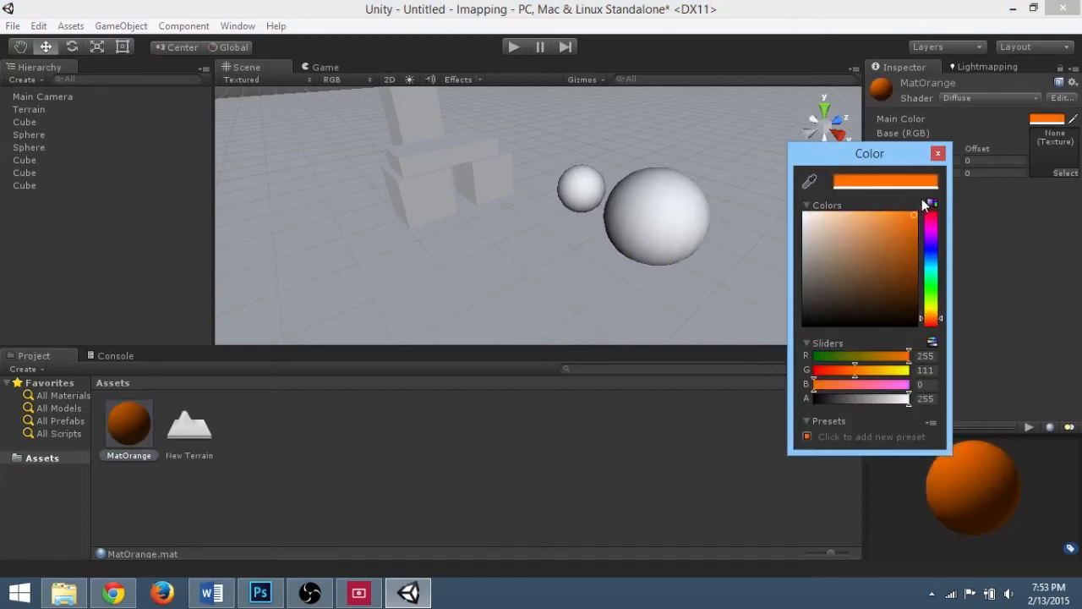
{"action": "left_click", "coordinate": [938, 154]}
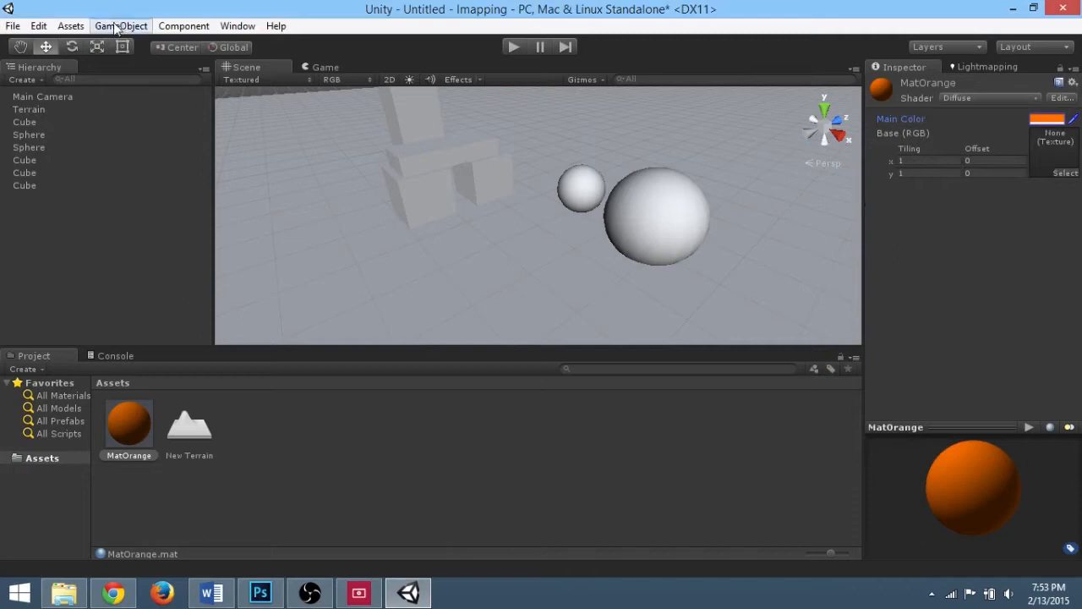
Step: Create a new material asset named MatBlue
{"action": "left_click", "coordinate": [71, 26]}
{"action": "mouse_move", "coordinate": [93, 44]}
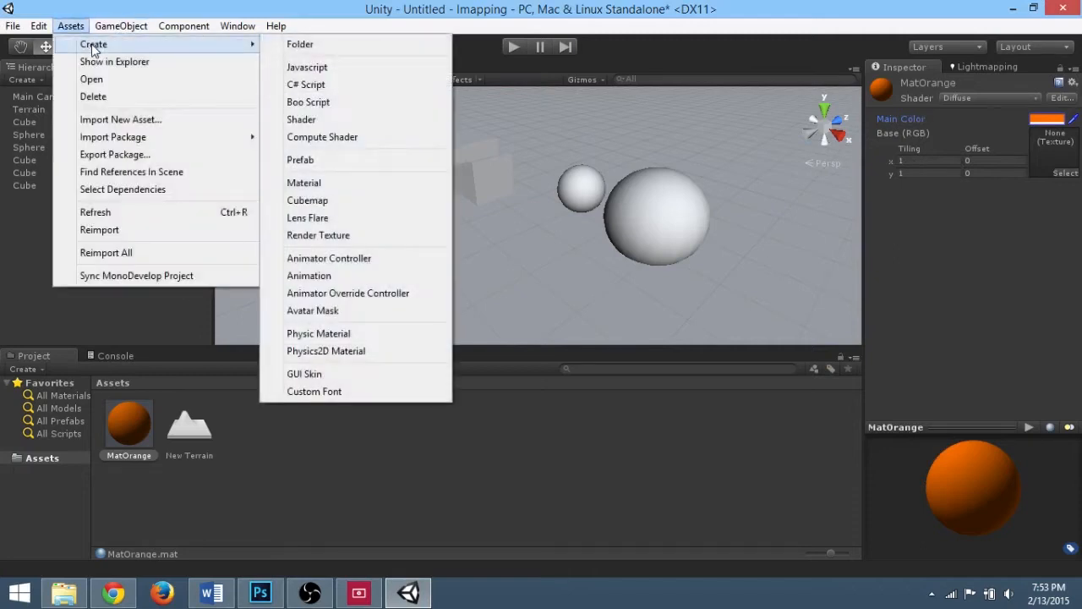
{"action": "left_click", "coordinate": [343, 183]}
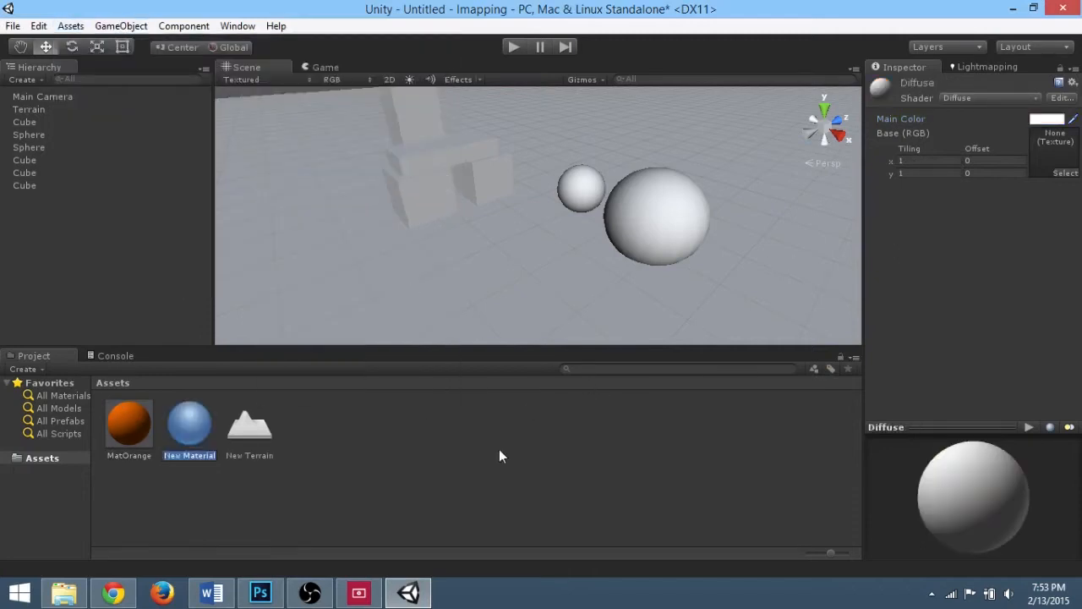
{"action": "type", "text": "MatBlue"}
{"action": "key", "text": "Return"}
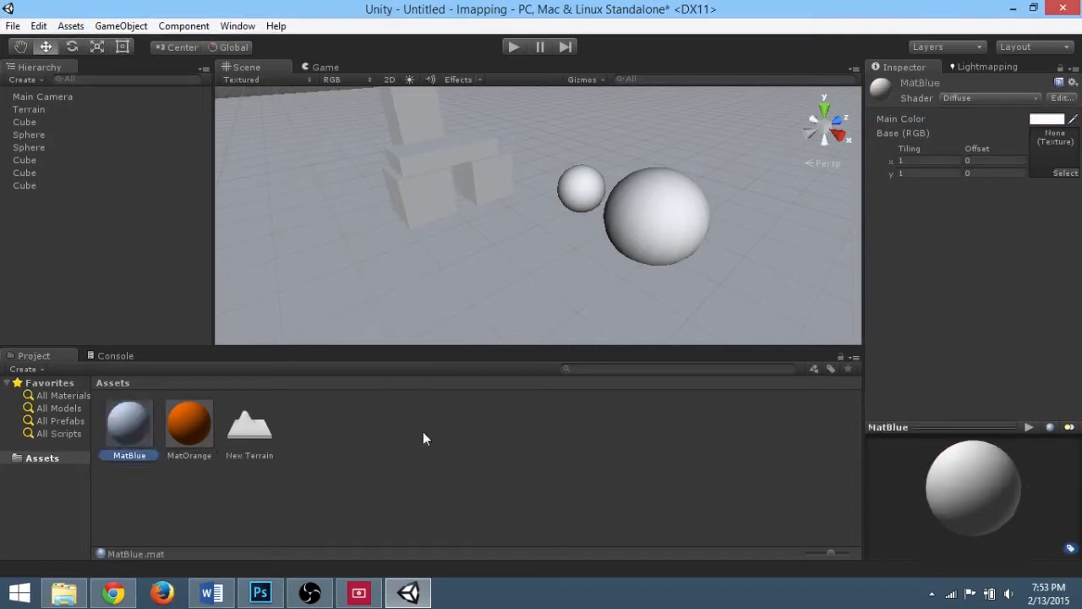
Step: Set MatBlue's main color to blue (R 0, G 97, B 255)
{"action": "left_click", "coordinate": [1049, 119]}
{"action": "left_click", "coordinate": [935, 258]}
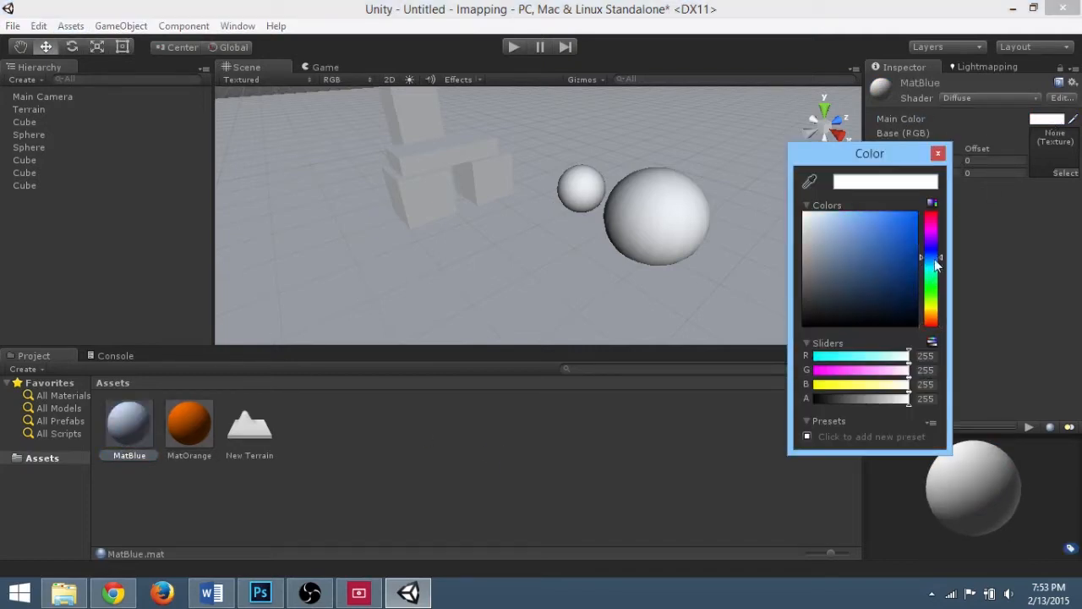
{"action": "left_click_drag", "start_coordinate": [924, 245], "coordinate": [917, 217]}
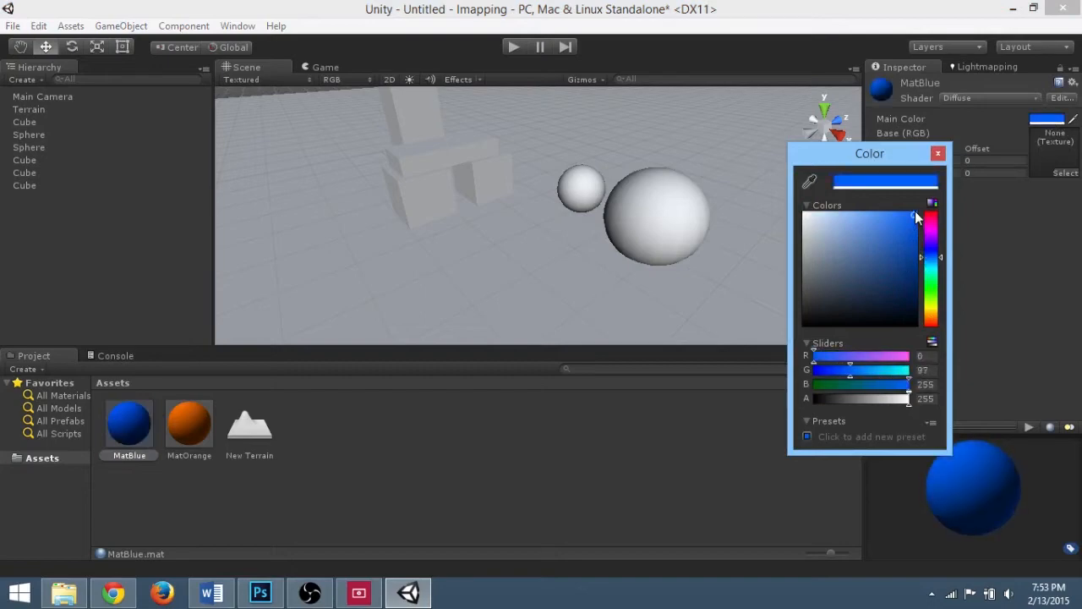
{"action": "left_click", "coordinate": [938, 154]}
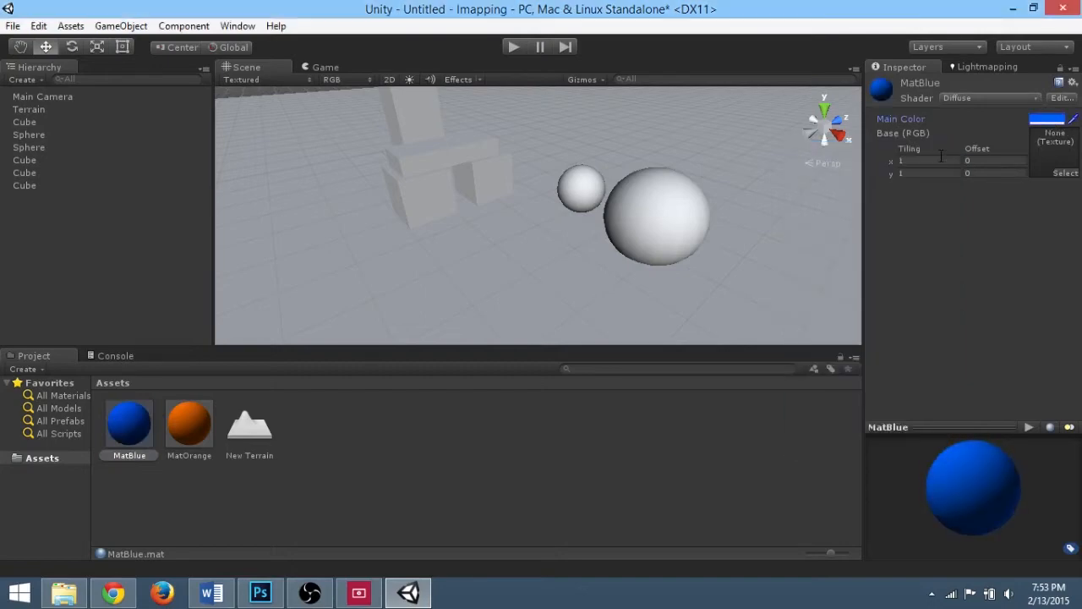
Step: Apply the MatOrange material to all four cubes in the scene
{"action": "left_click", "coordinate": [496, 186]}
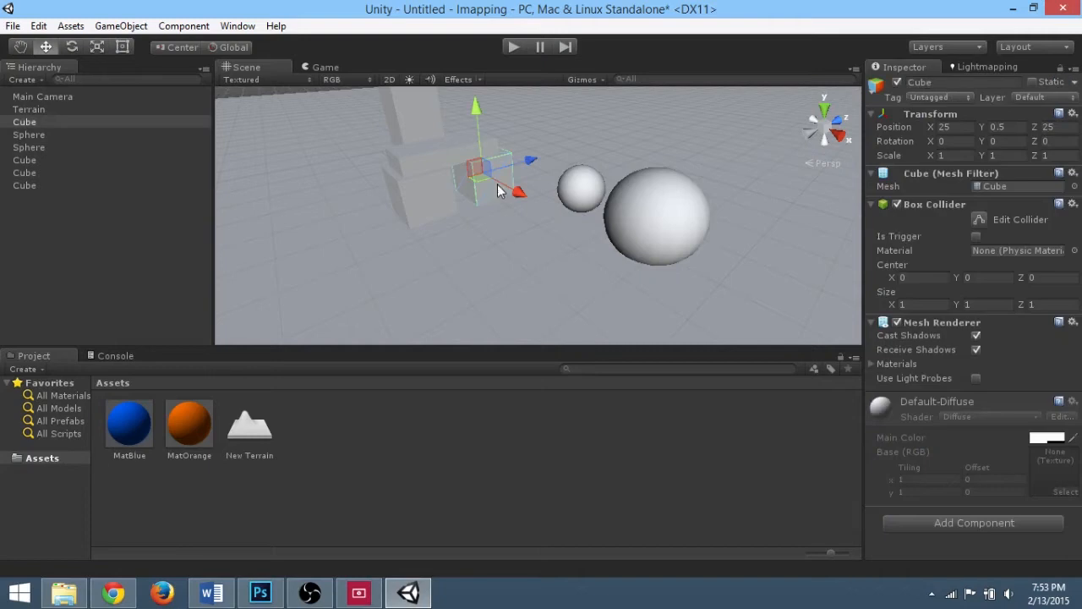
{"action": "left_click_drag", "start_coordinate": [266, 375], "coordinate": [483, 195]}
{"action": "left_click_drag", "start_coordinate": [207, 430], "coordinate": [416, 205]}
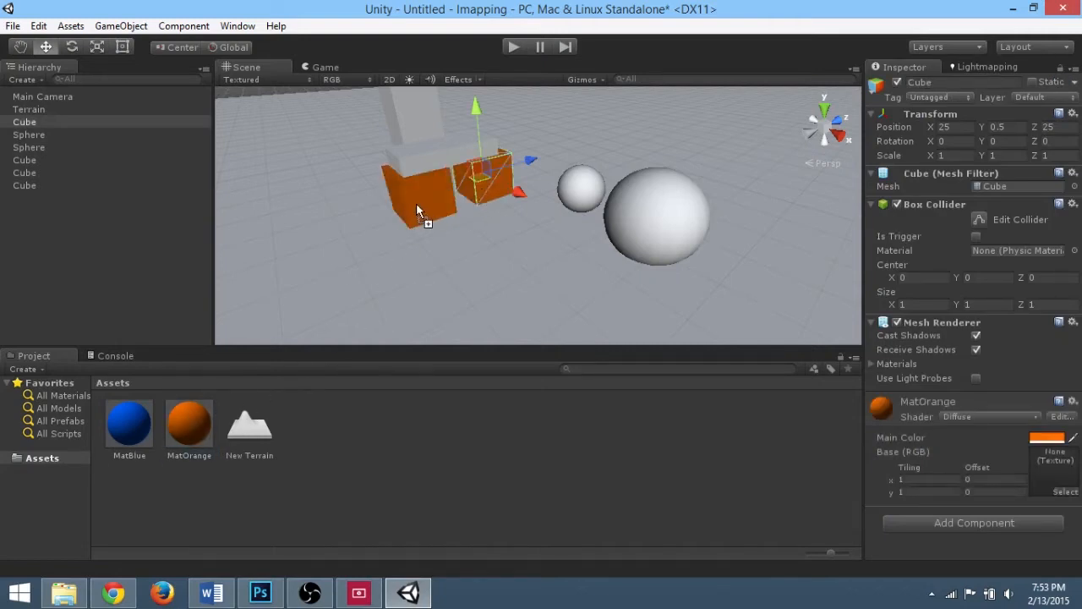
{"action": "left_click_drag", "start_coordinate": [207, 431], "coordinate": [418, 169]}
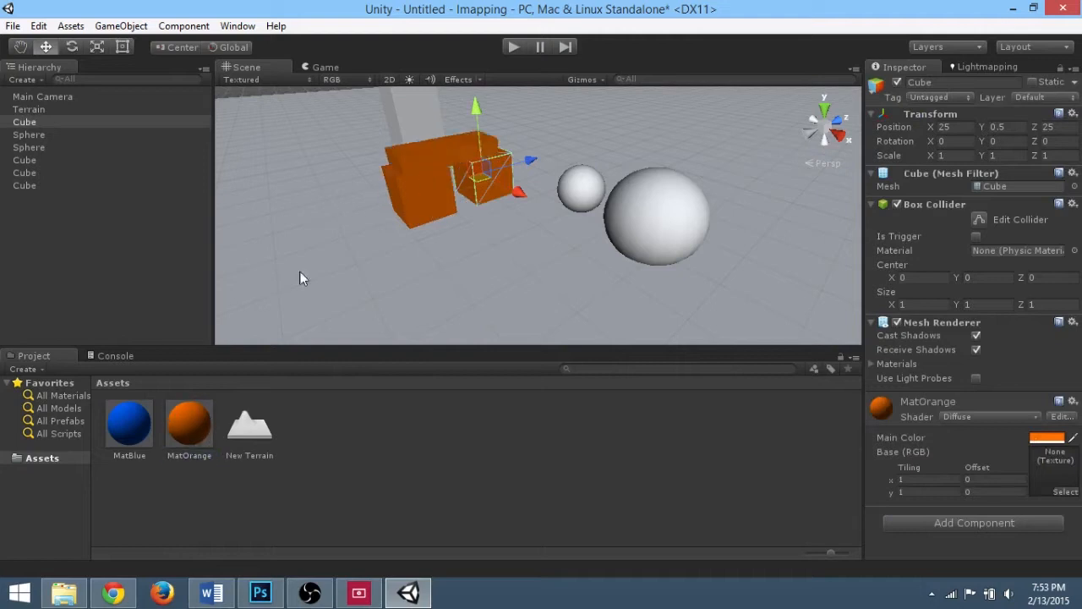
{"action": "left_click_drag", "start_coordinate": [189, 423], "coordinate": [411, 136]}
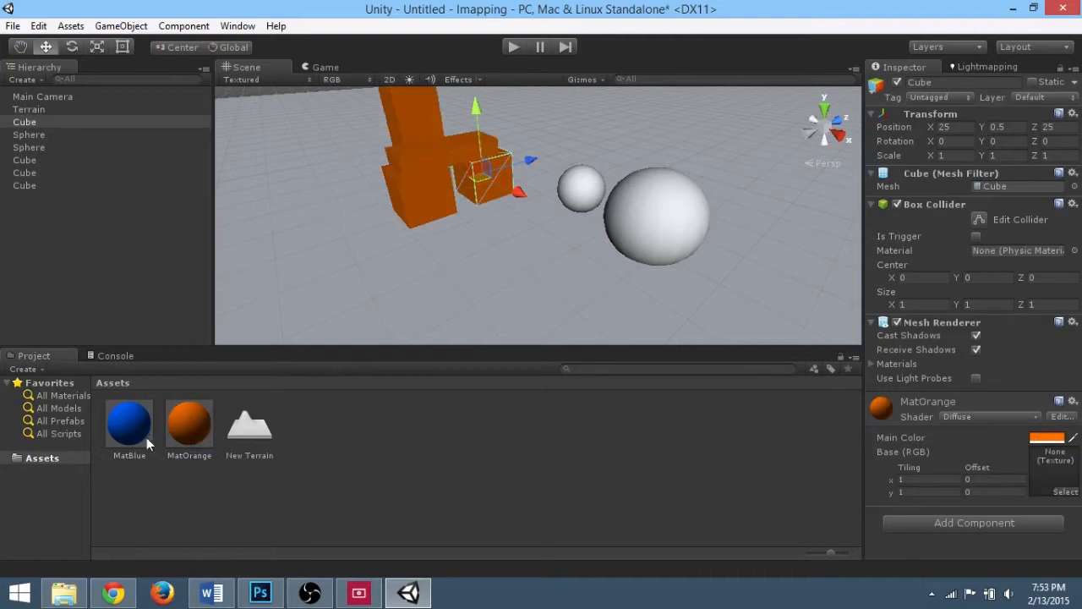
Step: Apply the MatBlue material to both spheres
{"action": "left_click_drag", "start_coordinate": [146, 437], "coordinate": [582, 188]}
{"action": "left_click_drag", "start_coordinate": [142, 432], "coordinate": [668, 208]}
{"action": "left_click_drag", "start_coordinate": [496, 229], "coordinate": [593, 189], "text": "alt"}
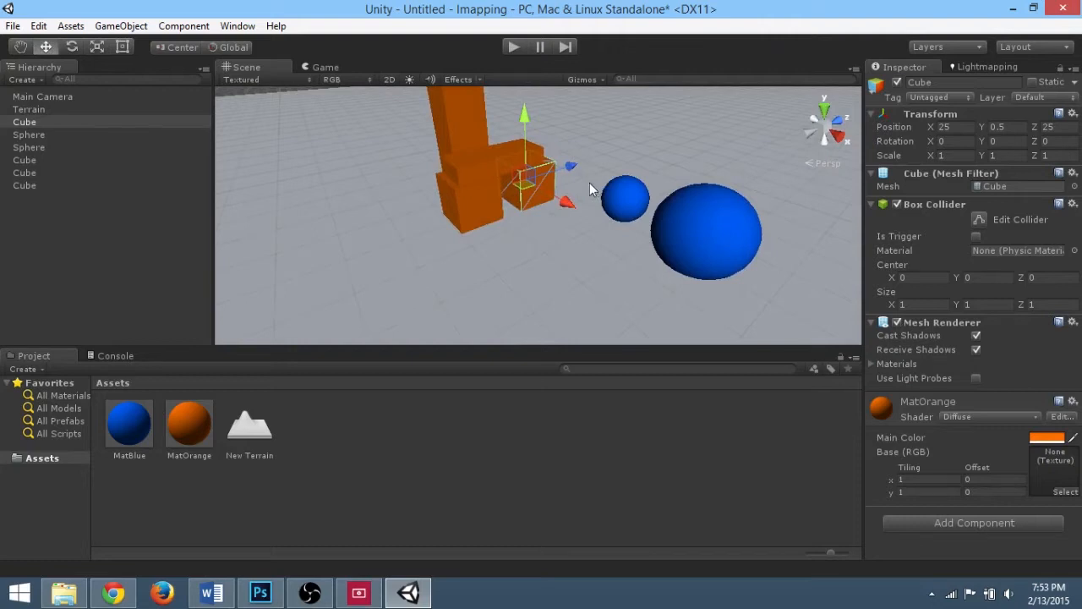
Step: Add a directional light to the scene
{"action": "left_click", "coordinate": [123, 26]}
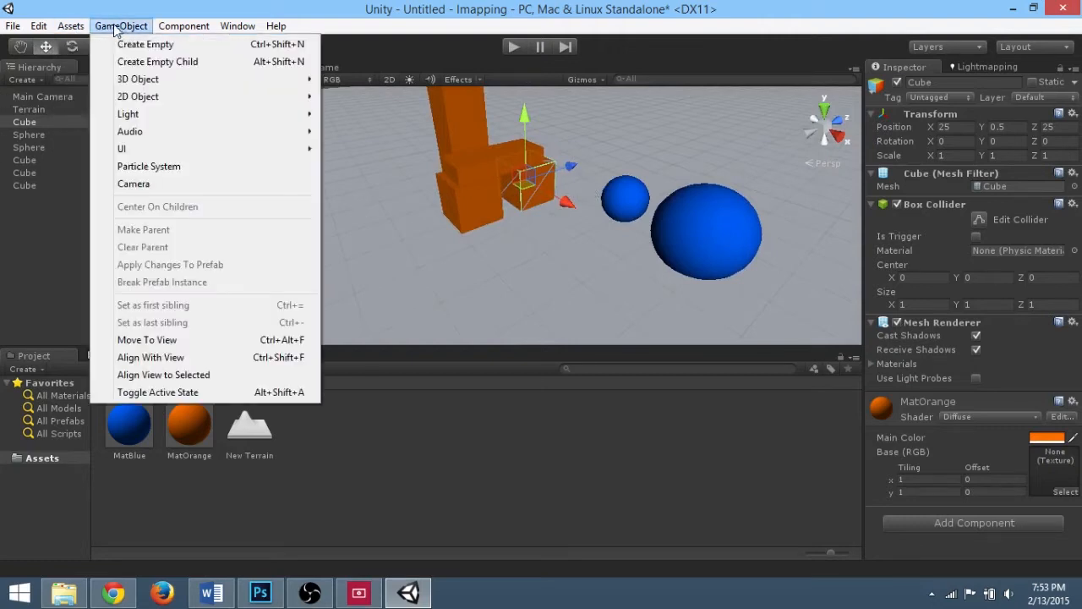
{"action": "mouse_move", "coordinate": [149, 116]}
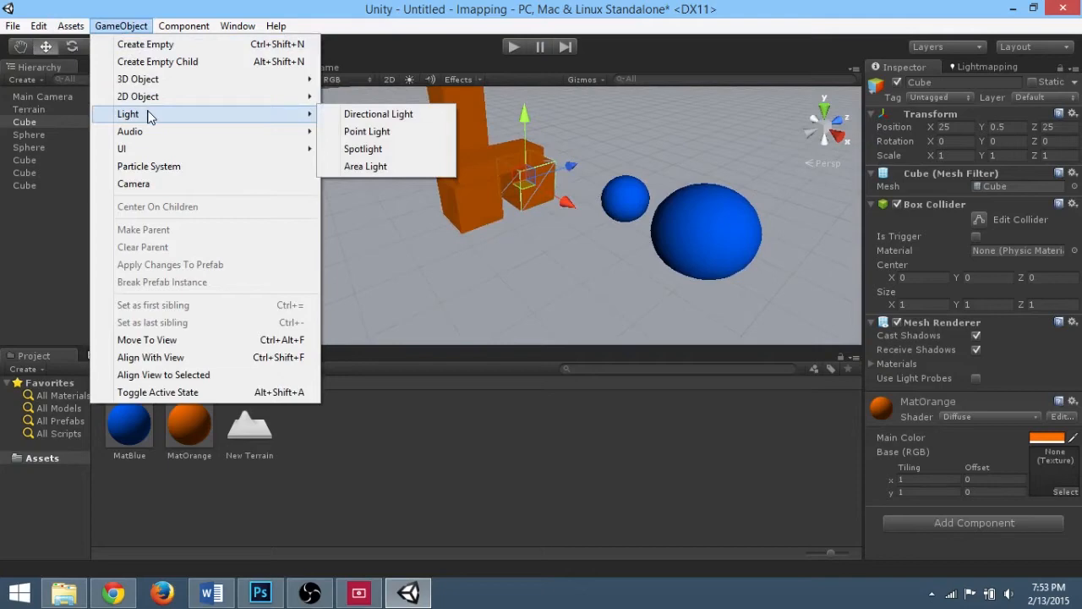
{"action": "left_click", "coordinate": [355, 115]}
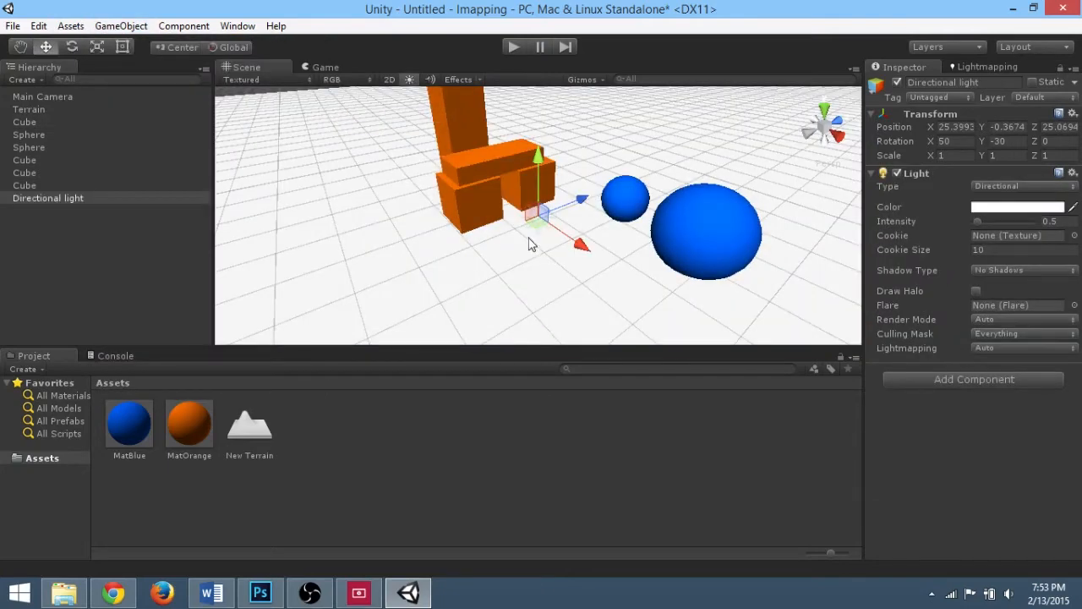
Step: Move the directional light up and aside to about X 36.6, Y 6.45, Z 25.07
{"action": "right_click_drag", "start_coordinate": [528, 238], "coordinate": [536, 181], "text": "alt"}
{"action": "left_click_drag", "start_coordinate": [539, 158], "coordinate": [772, 200]}
{"action": "scroll", "coordinate": [716, 195], "scroll_direction": "down", "scroll_amount": 5, "text": "alt"}
{"action": "middle_click_drag", "start_coordinate": [716, 195], "coordinate": [550, 217], "text": "alt"}
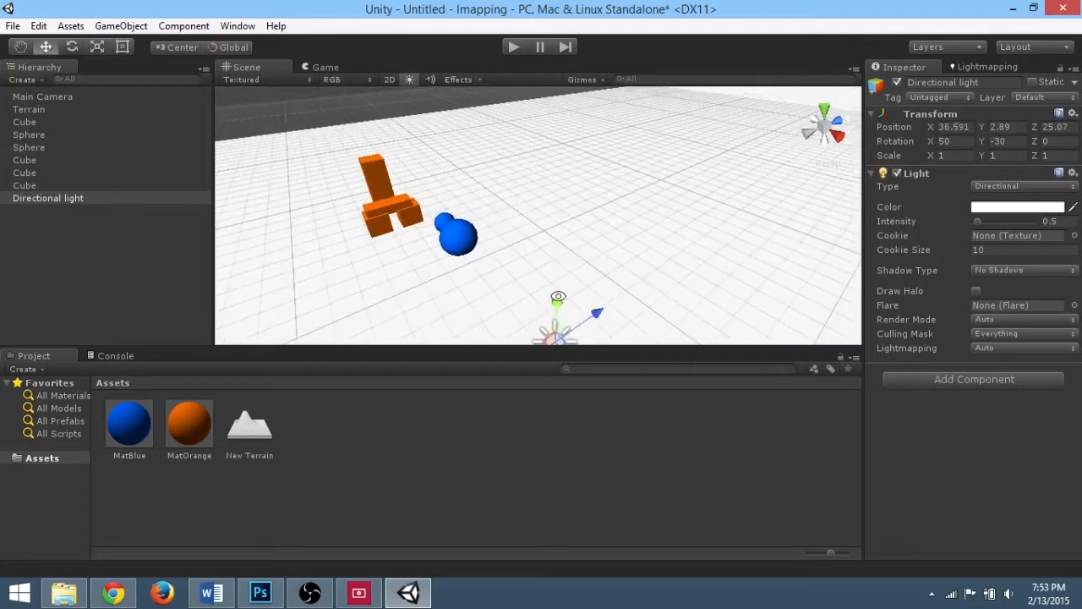
{"action": "left_click_drag", "start_coordinate": [558, 298], "coordinate": [569, 149]}
{"action": "left_click_drag", "start_coordinate": [592, 259], "coordinate": [542, 237], "text": "alt"}
Step: Rotate the directional light to about X 41, Y -110, Z 7.7
{"action": "left_click_drag", "start_coordinate": [432, 169], "coordinate": [575, 149]}
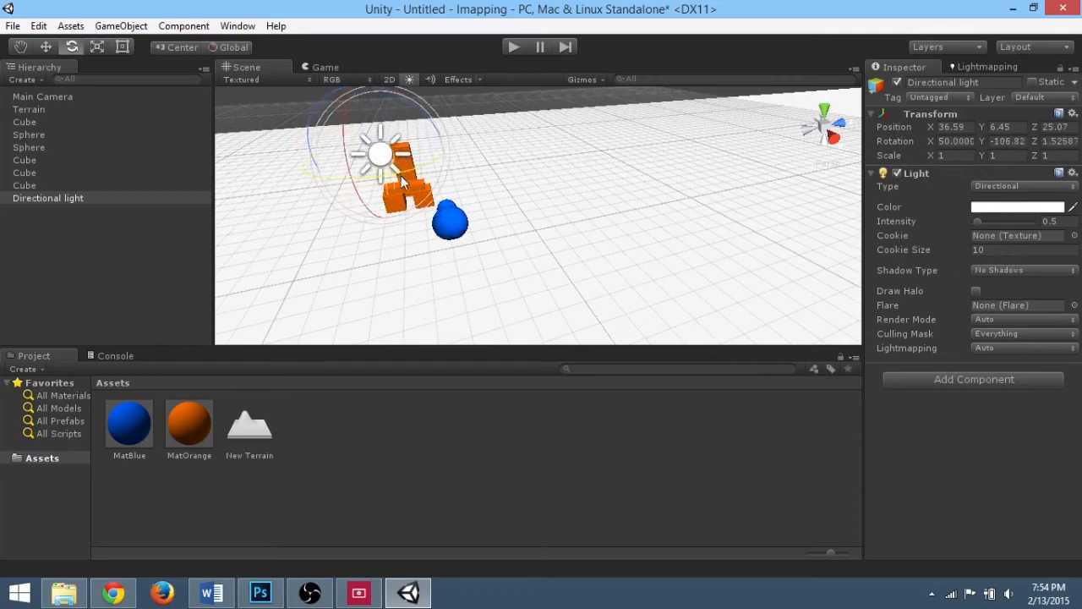
{"action": "left_click_drag", "start_coordinate": [401, 176], "coordinate": [382, 179]}
{"action": "left_click_drag", "start_coordinate": [425, 231], "coordinate": [449, 229], "text": "alt"}
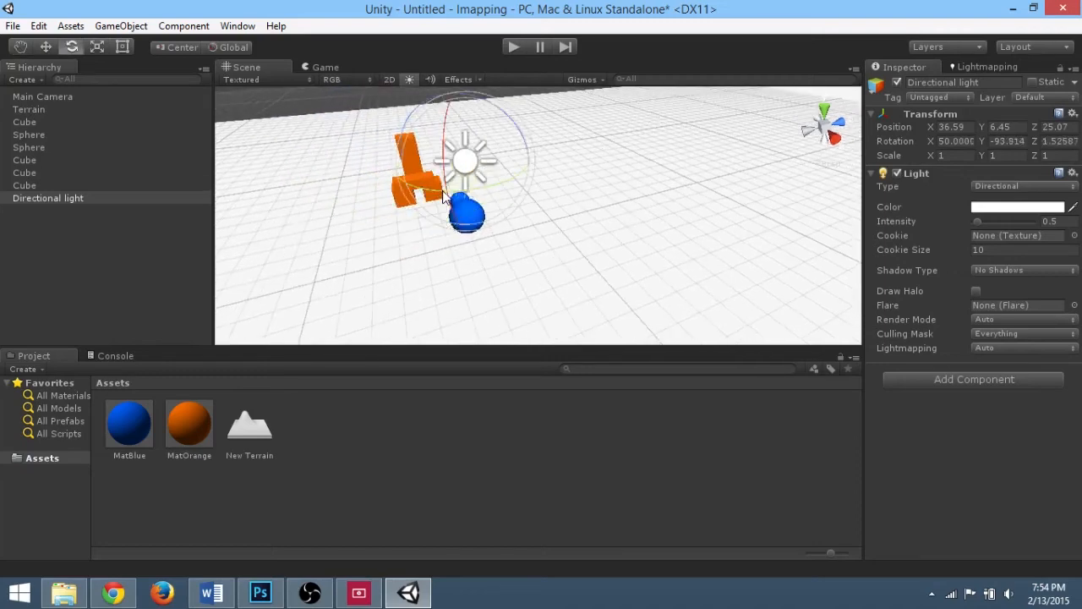
{"action": "mouse_move", "coordinate": [444, 192]}
{"action": "left_mouse_down"}
{"action": "mouse_move", "coordinate": [469, 184]}
{"action": "mouse_move", "coordinate": [445, 166]}
{"action": "mouse_move", "coordinate": [435, 193]}
{"action": "left_mouse_up"}
{"action": "left_click_drag", "start_coordinate": [420, 248], "coordinate": [474, 246]}
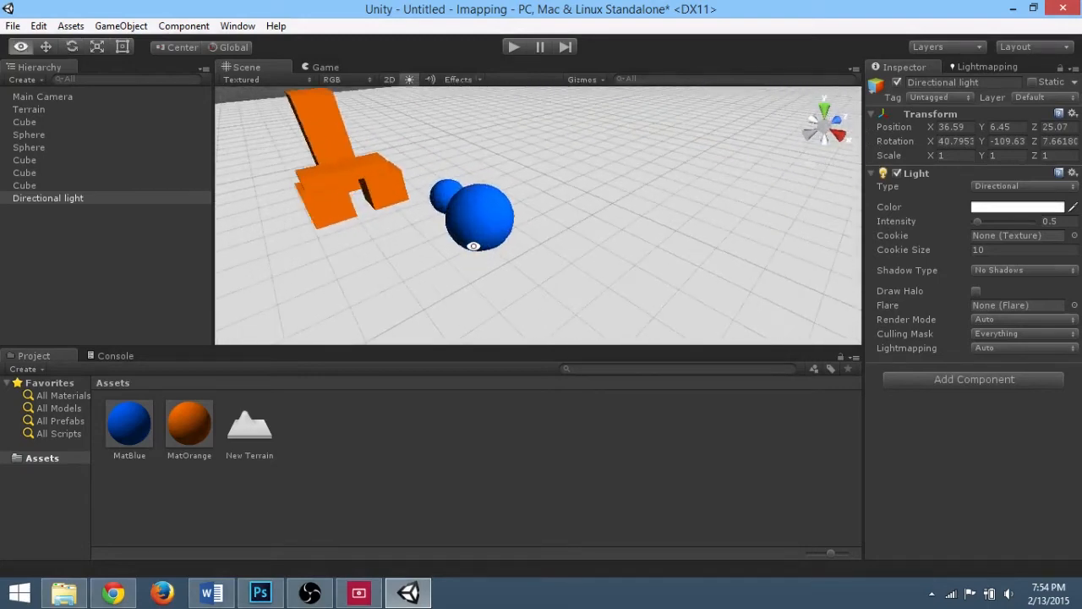
Step: Set the directional light's shadow type to Soft Shadows
{"action": "left_click", "coordinate": [49, 198]}
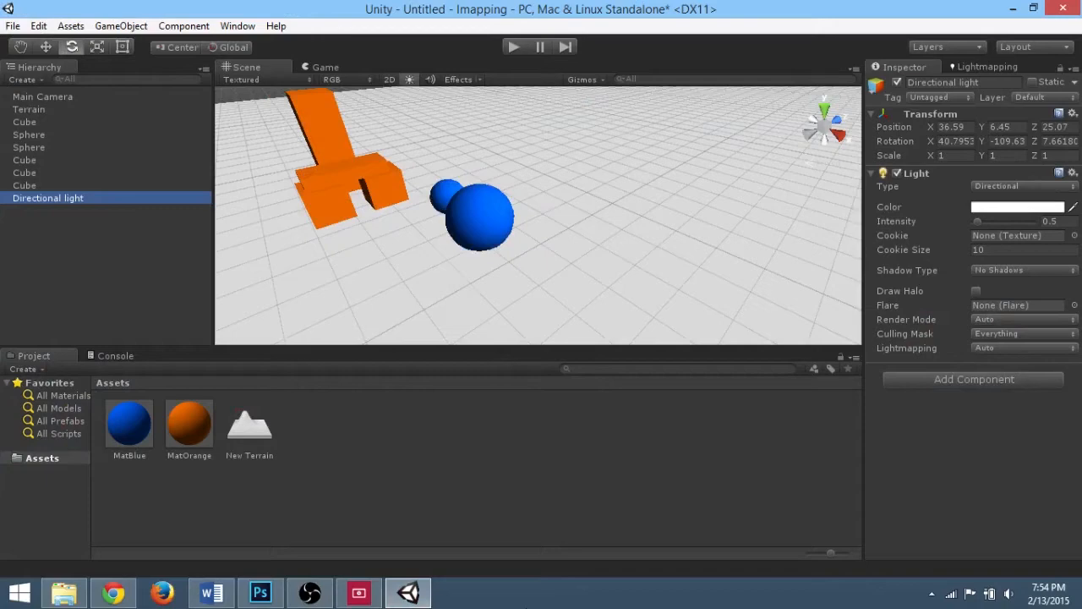
{"action": "left_click", "coordinate": [64, 199]}
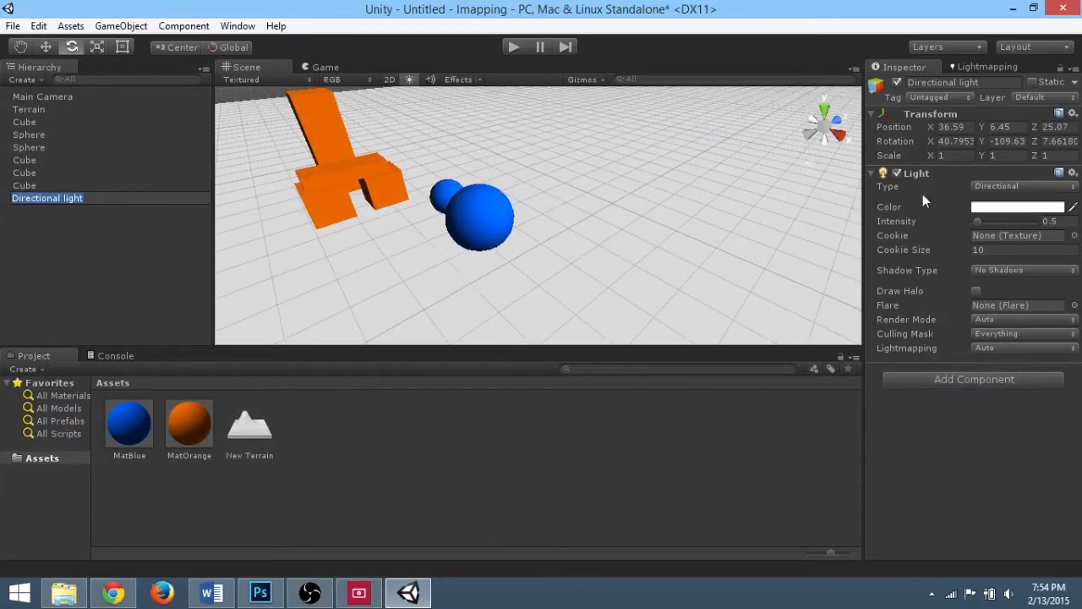
{"action": "left_click", "coordinate": [1004, 269]}
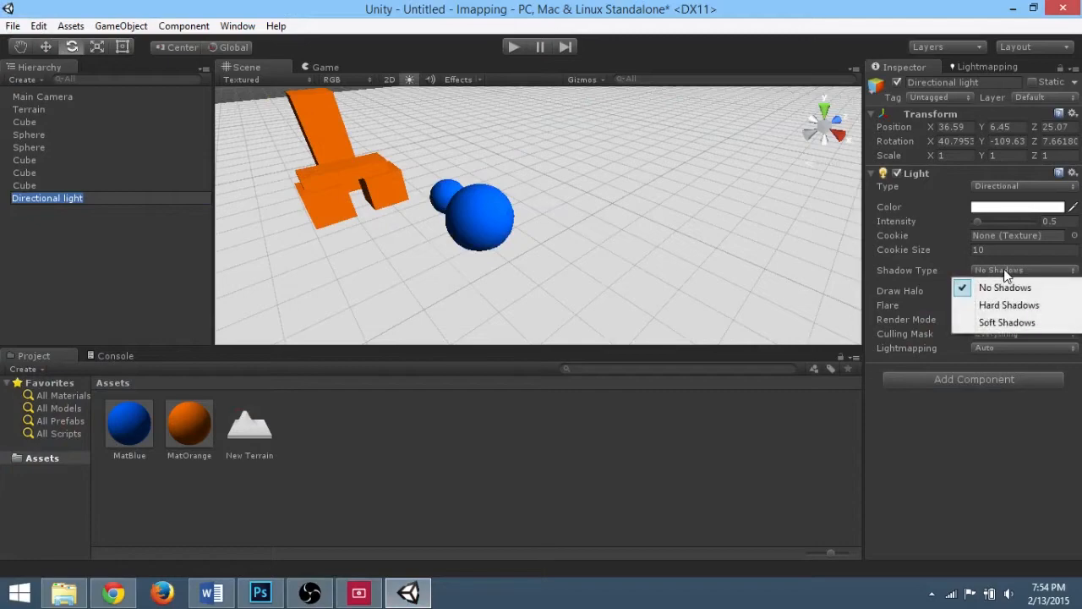
{"action": "left_click", "coordinate": [1010, 323]}
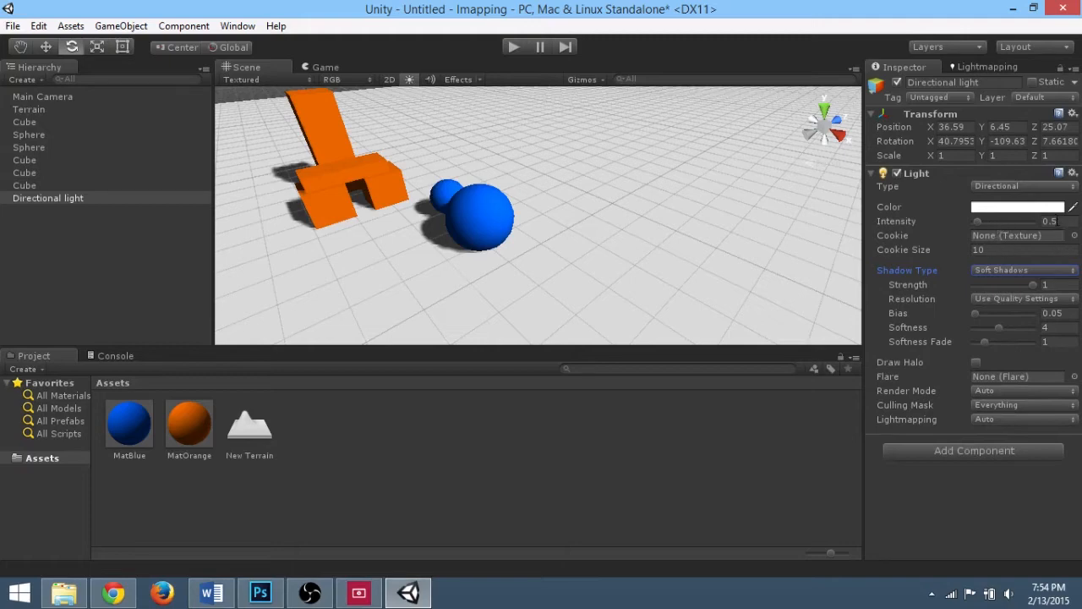
Step: Set the light's intensity to 0.3 and its shadow strength to 0.75
{"action": "left_click", "coordinate": [1049, 222]}
{"action": "type", "text": "0.3"}
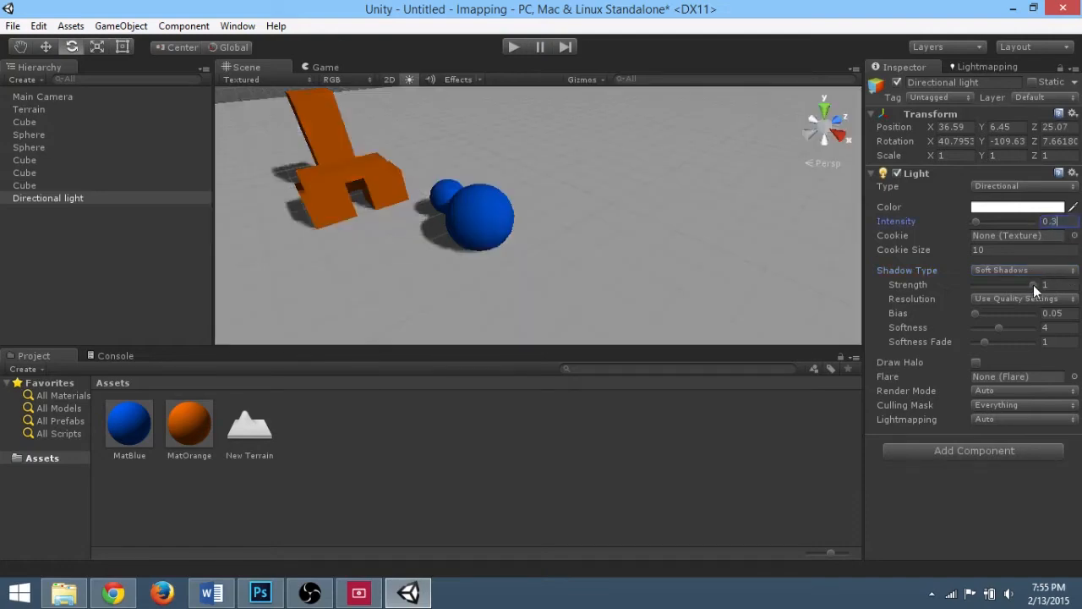
{"action": "left_click_drag", "start_coordinate": [1033, 285], "coordinate": [1017, 284]}
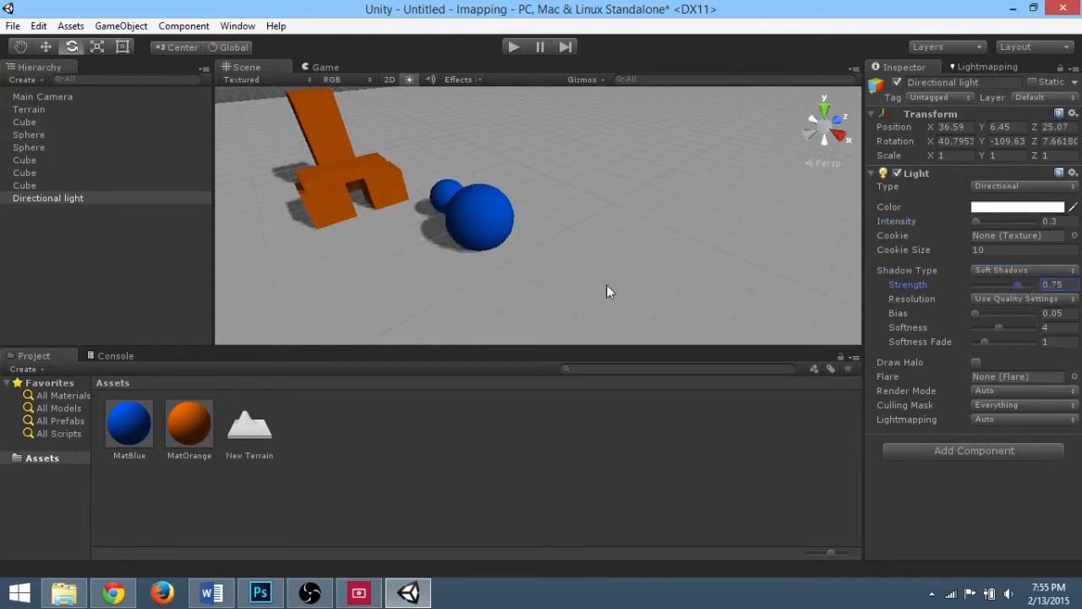
{"action": "scroll", "coordinate": [411, 198], "scroll_direction": "up", "scroll_amount": 12, "text": "alt"}
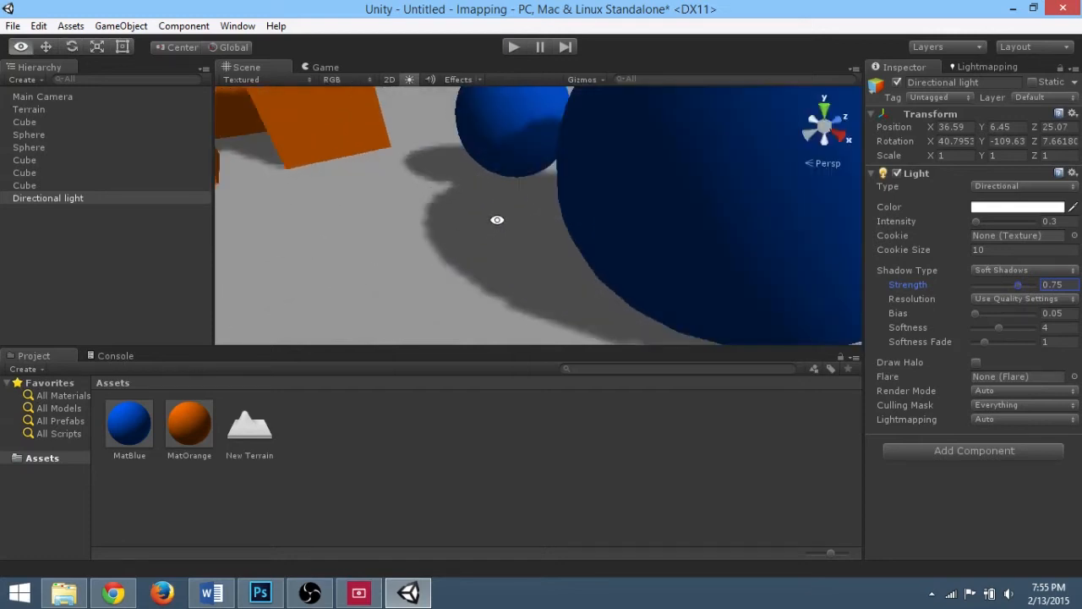
{"action": "scroll", "coordinate": [498, 220], "scroll_direction": "down", "scroll_amount": 10, "text": "alt"}
{"action": "mouse_move", "coordinate": [1012, 284]}
{"action": "left_mouse_down"}
{"action": "mouse_move", "coordinate": [1003, 284]}
{"action": "mouse_move", "coordinate": [1018, 286]}
{"action": "left_mouse_up"}
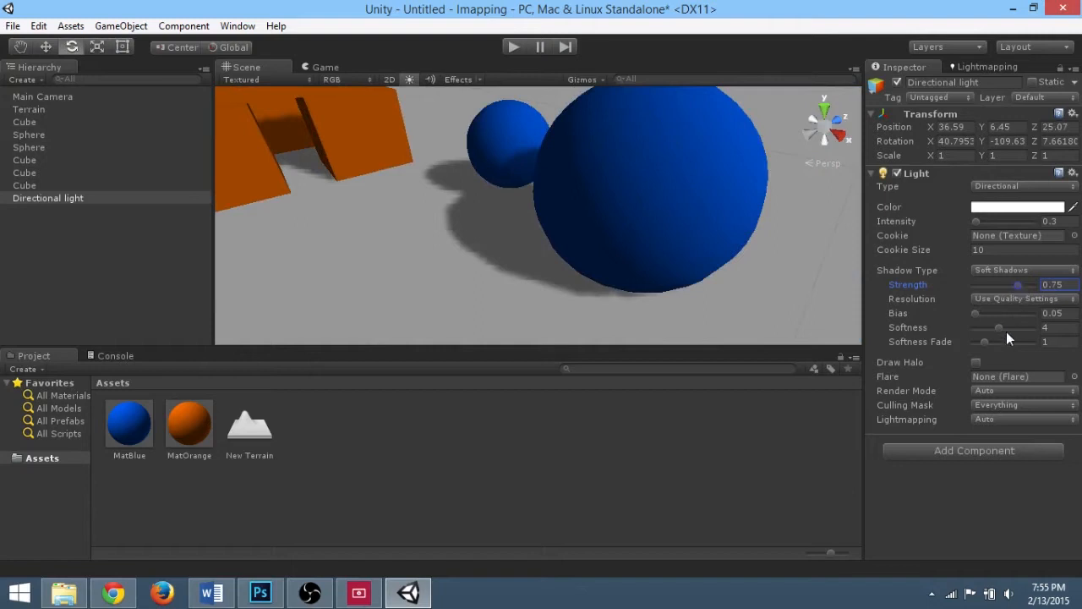
{"action": "left_click_drag", "start_coordinate": [1001, 328], "coordinate": [1036, 348]}
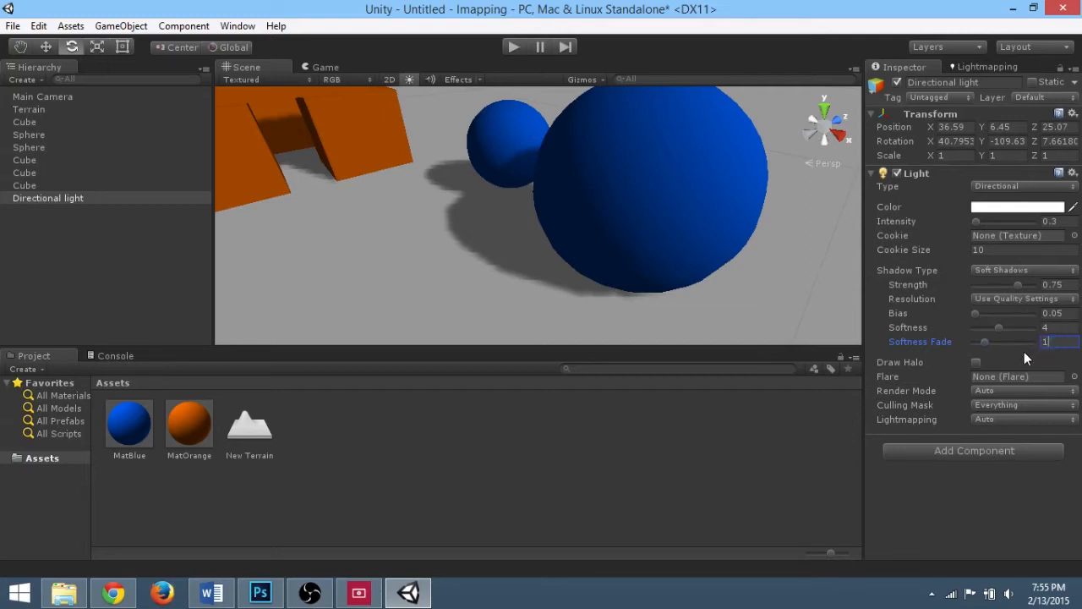
Step: Select all the cubes and spheres together and mark them as Lightmap Static
{"action": "left_click", "coordinate": [573, 230]}
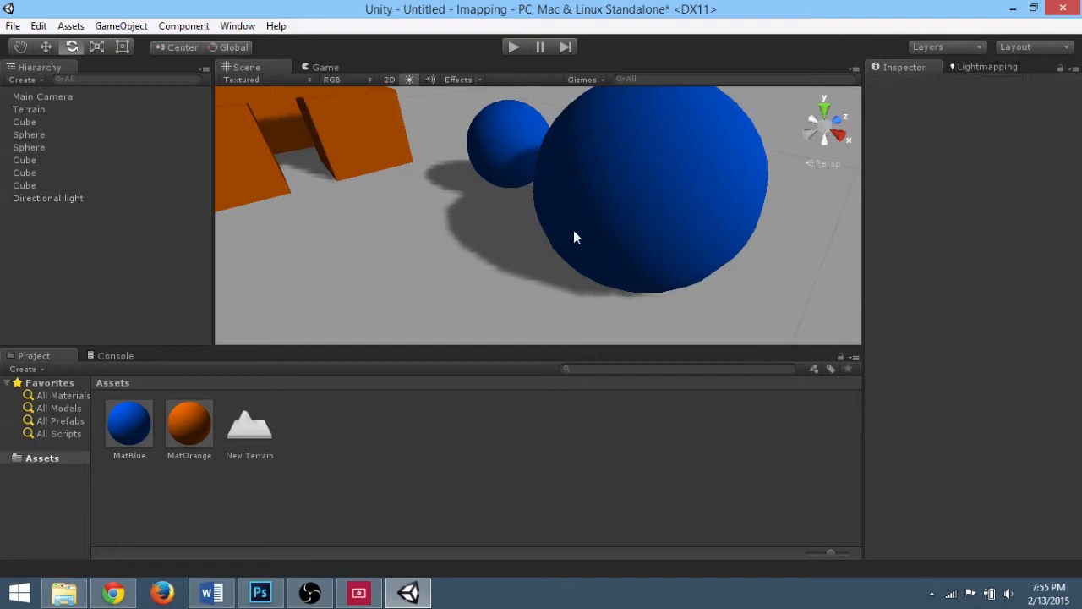
{"action": "scroll", "coordinate": [473, 170], "scroll_direction": "down", "scroll_amount": 5, "text": "alt"}
{"action": "left_click", "coordinate": [355, 144]}
{"action": "left_click_drag", "start_coordinate": [354, 145], "coordinate": [481, 157], "text": "alt"}
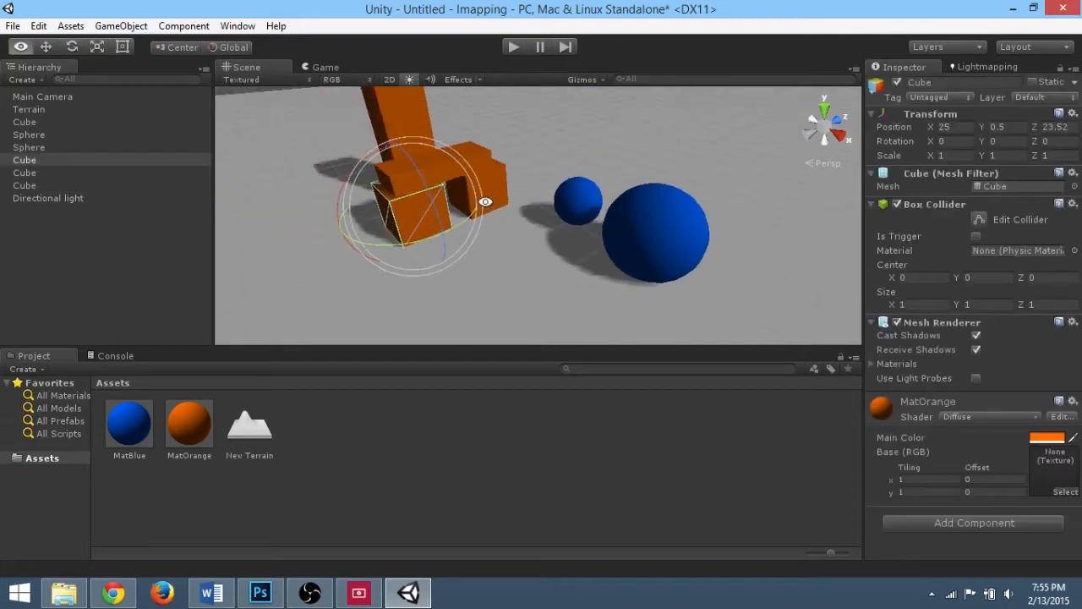
{"action": "left_click", "coordinate": [389, 108], "text": "shift"}
{"action": "left_click", "coordinate": [429, 140], "text": "shift"}
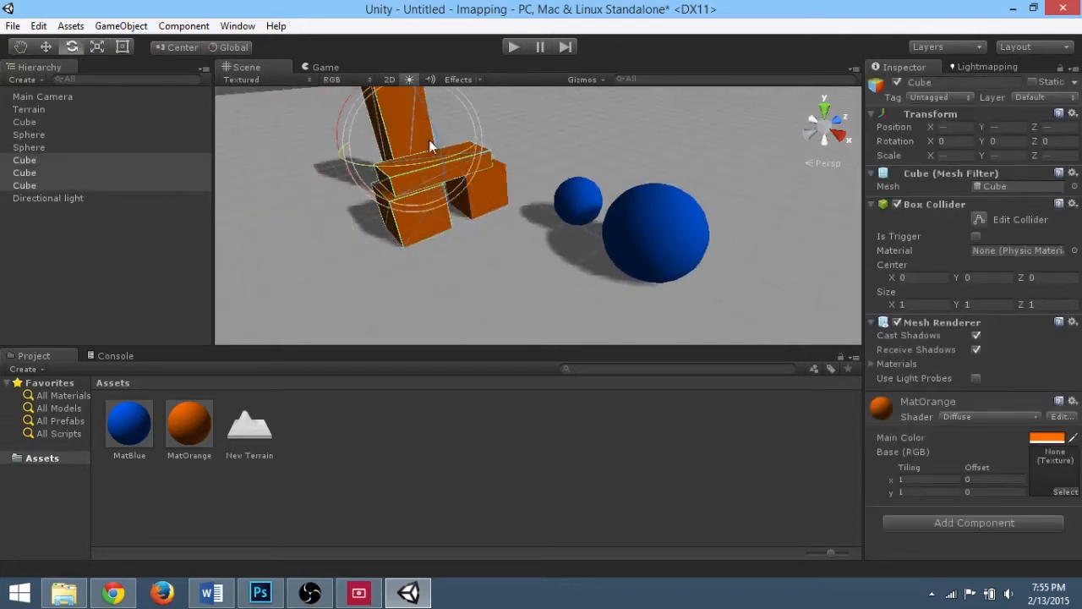
{"action": "left_click", "coordinate": [496, 196], "text": "shift"}
{"action": "left_click", "coordinate": [578, 194], "text": "shift"}
{"action": "left_click", "coordinate": [667, 247], "text": "shift"}
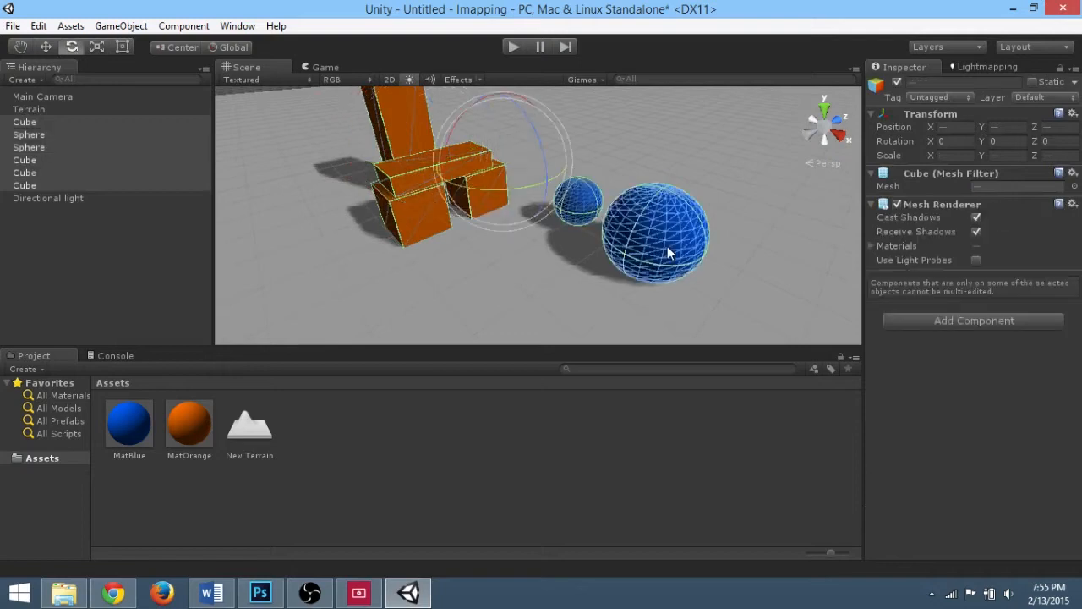
{"action": "left_click", "coordinate": [1074, 82]}
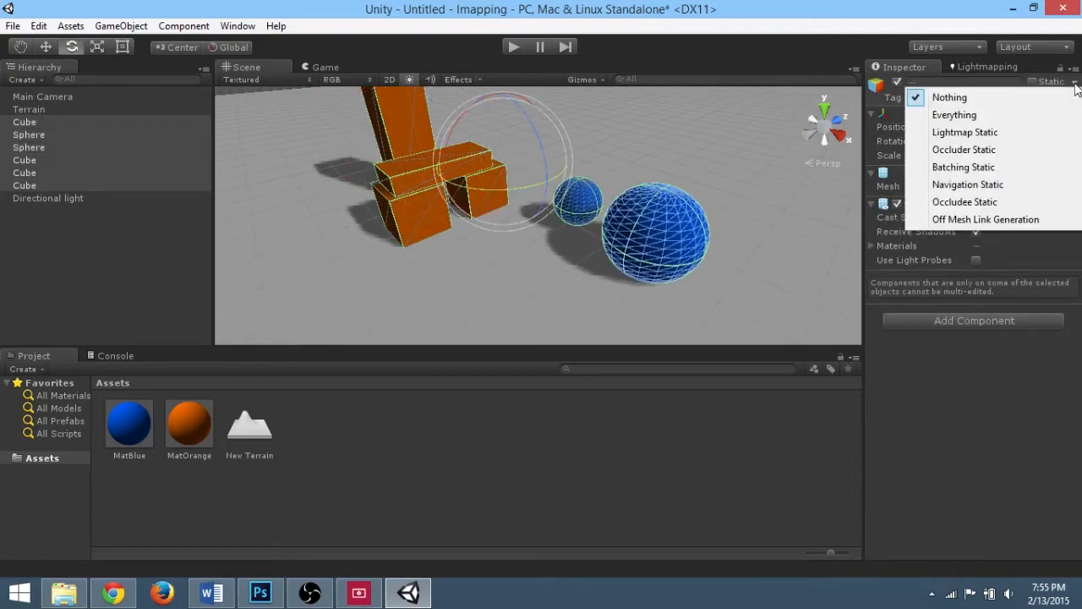
{"action": "left_click", "coordinate": [1008, 134]}
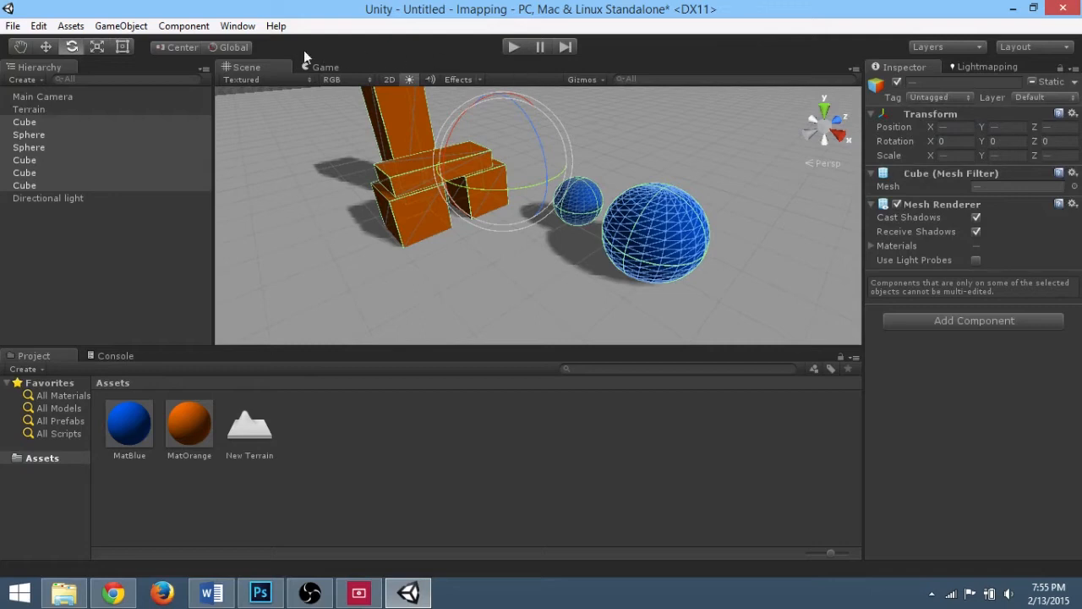
Step: Open the Lightmapping window and inspect the Lightmap Static setting of individual cubes and spheres
{"action": "left_click", "coordinate": [238, 25]}
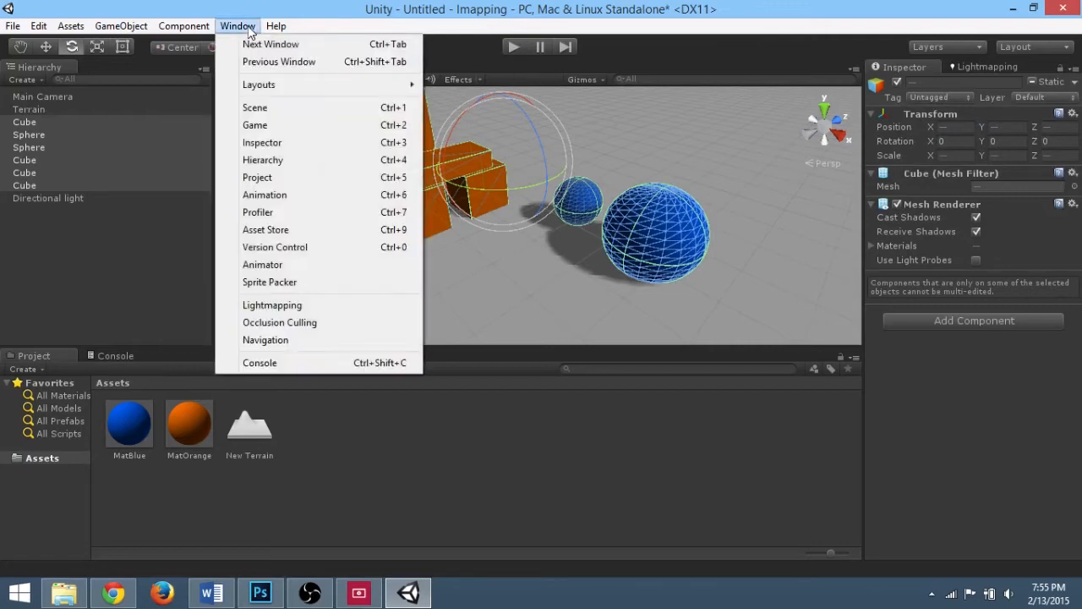
{"action": "left_click", "coordinate": [306, 305]}
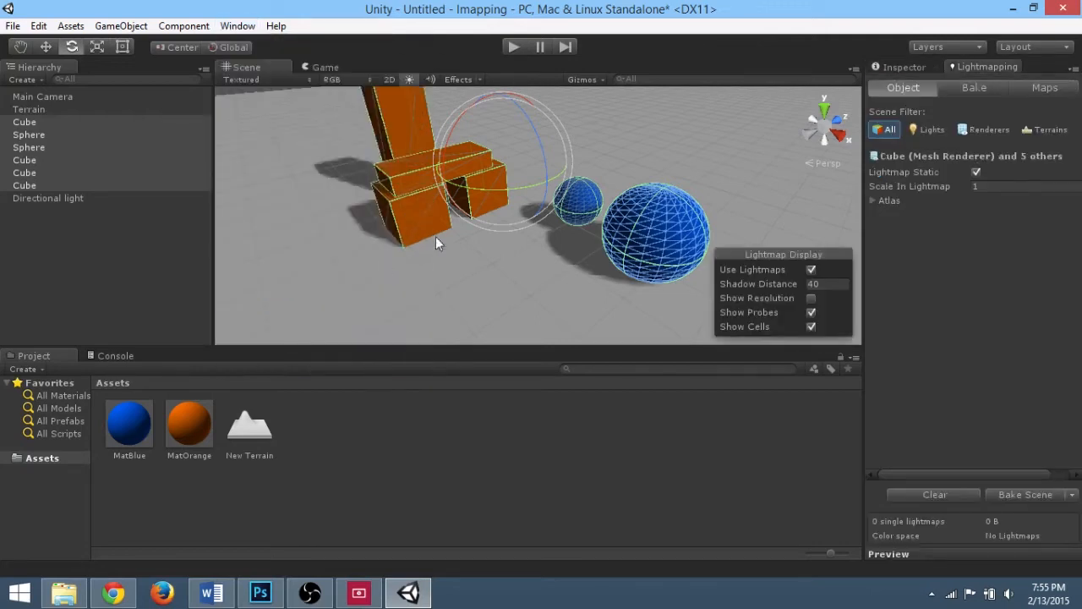
{"action": "left_click", "coordinate": [419, 213]}
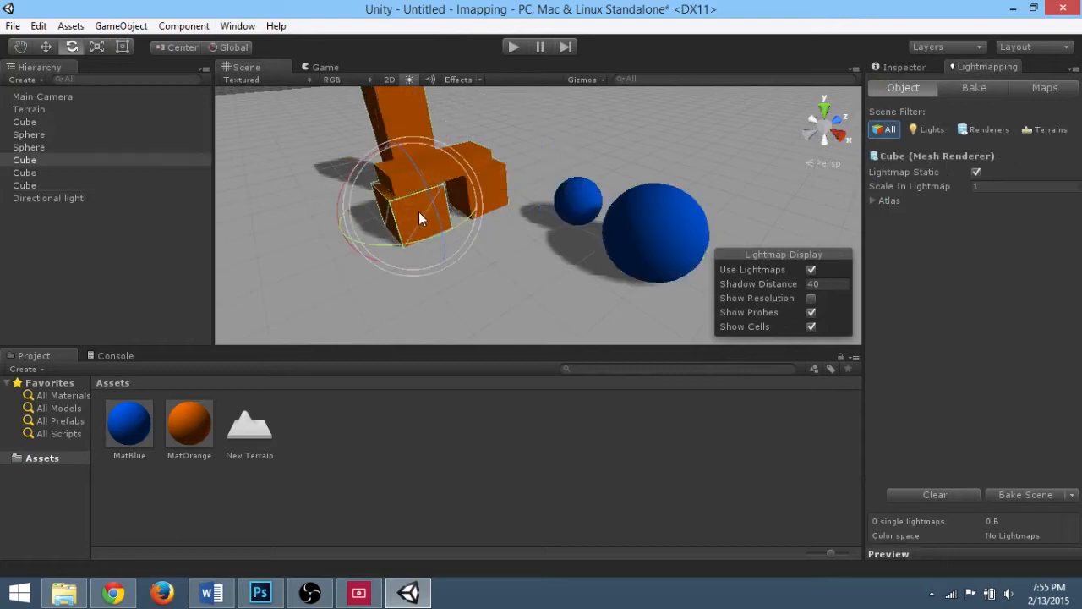
{"action": "left_click", "coordinate": [406, 111]}
{"action": "left_click", "coordinate": [580, 206]}
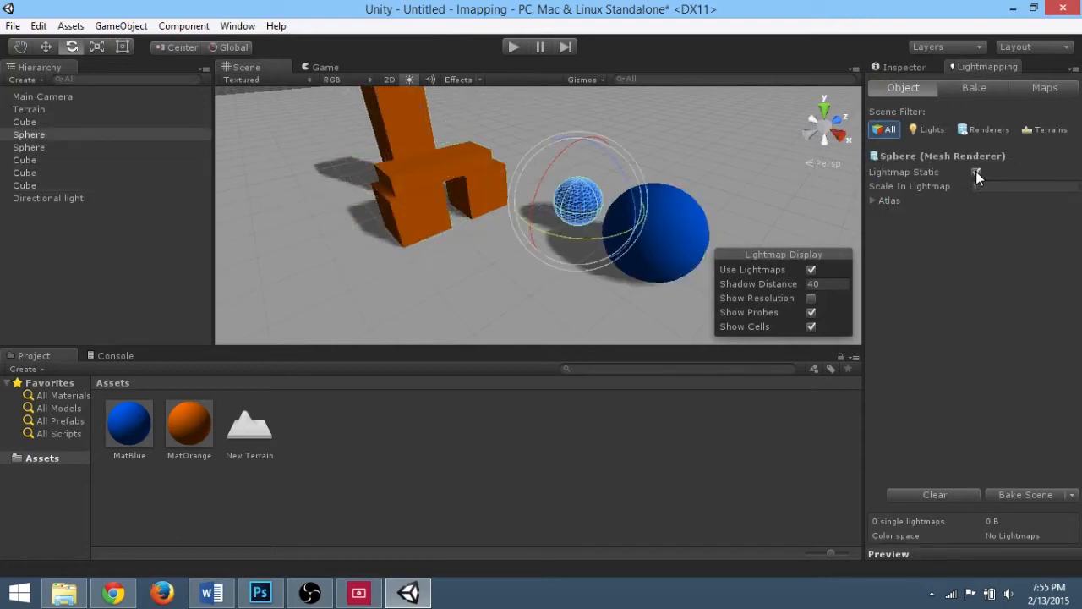
{"action": "left_click", "coordinate": [674, 236]}
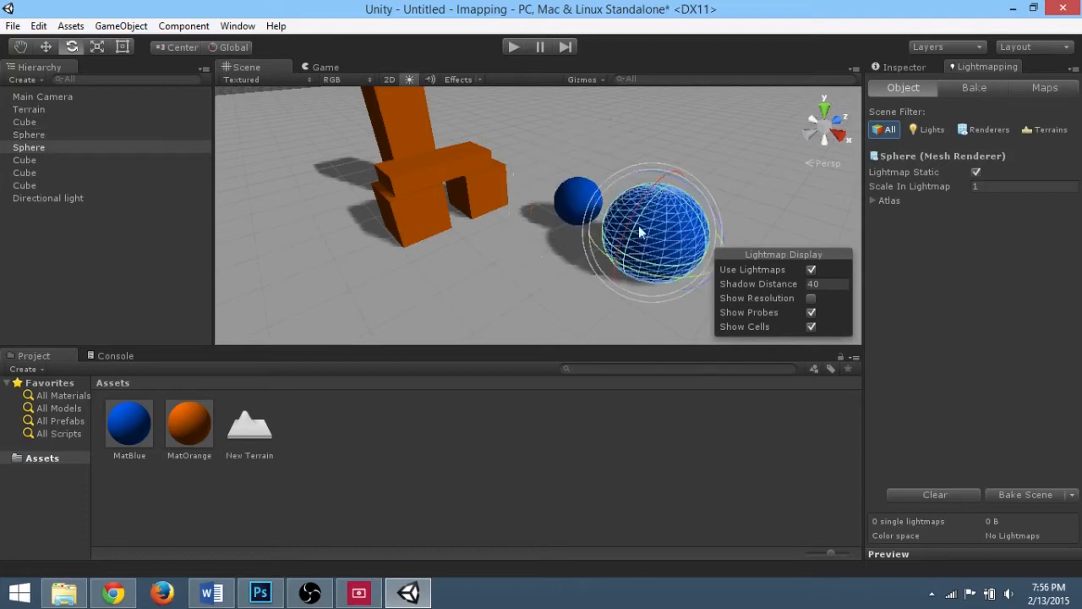
{"action": "left_click", "coordinate": [450, 167]}
{"action": "left_click", "coordinate": [640, 238]}
Step: In the bake settings, set Bounces to 2 and Final Gather Rays to 300
{"action": "left_click", "coordinate": [969, 89]}
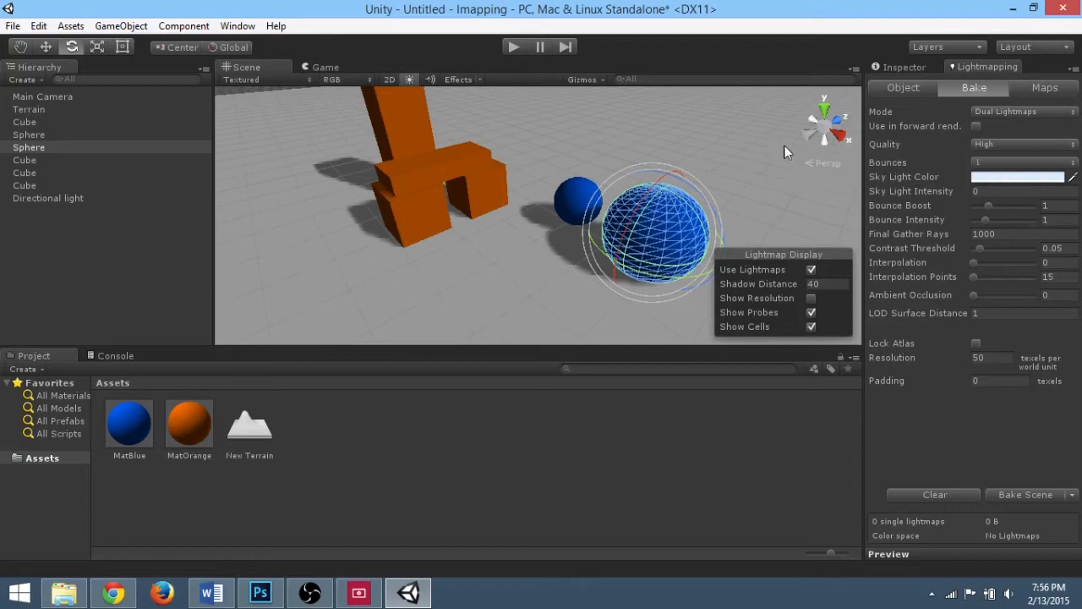
{"action": "left_click", "coordinate": [992, 163]}
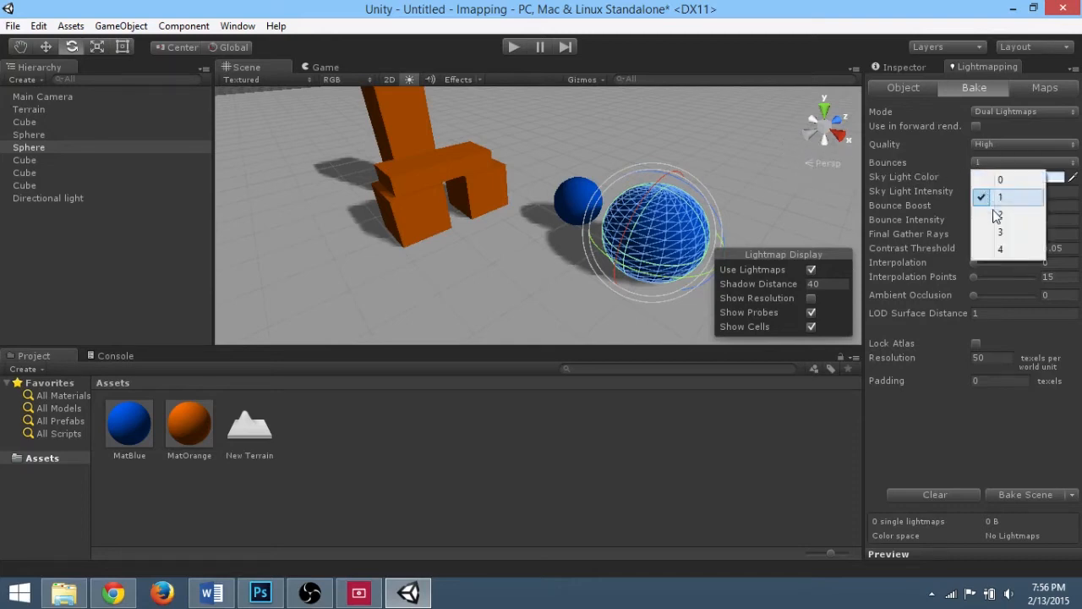
{"action": "left_click", "coordinate": [998, 217]}
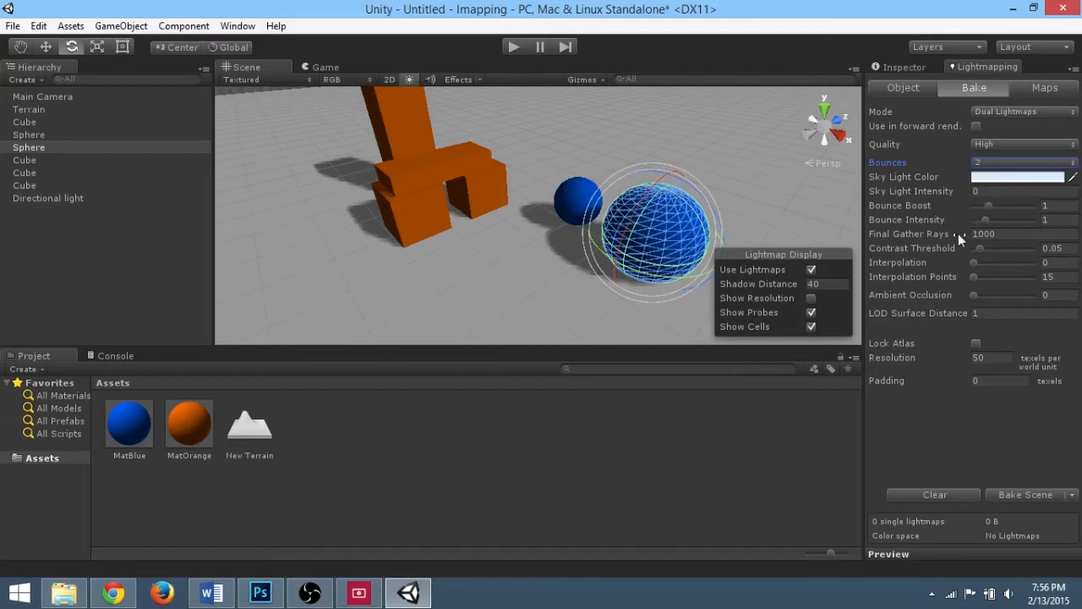
{"action": "left_click", "coordinate": [1017, 234]}
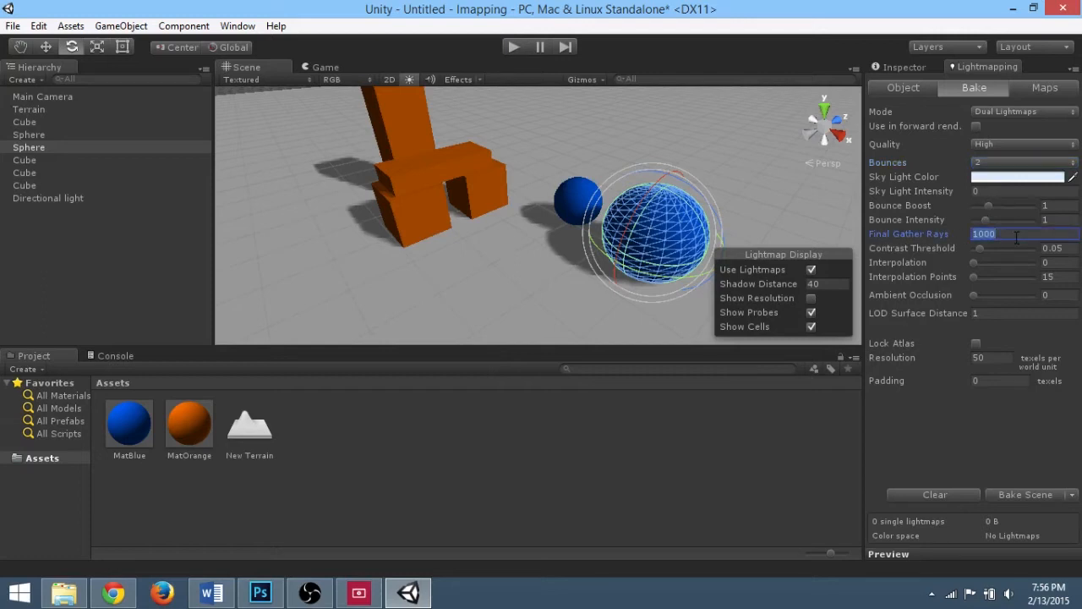
{"action": "type", "text": "300"}
Step: Set Ambient Occlusion to 1 and its Max Distance to 25
{"action": "left_click_drag", "start_coordinate": [974, 294], "coordinate": [1034, 294]}
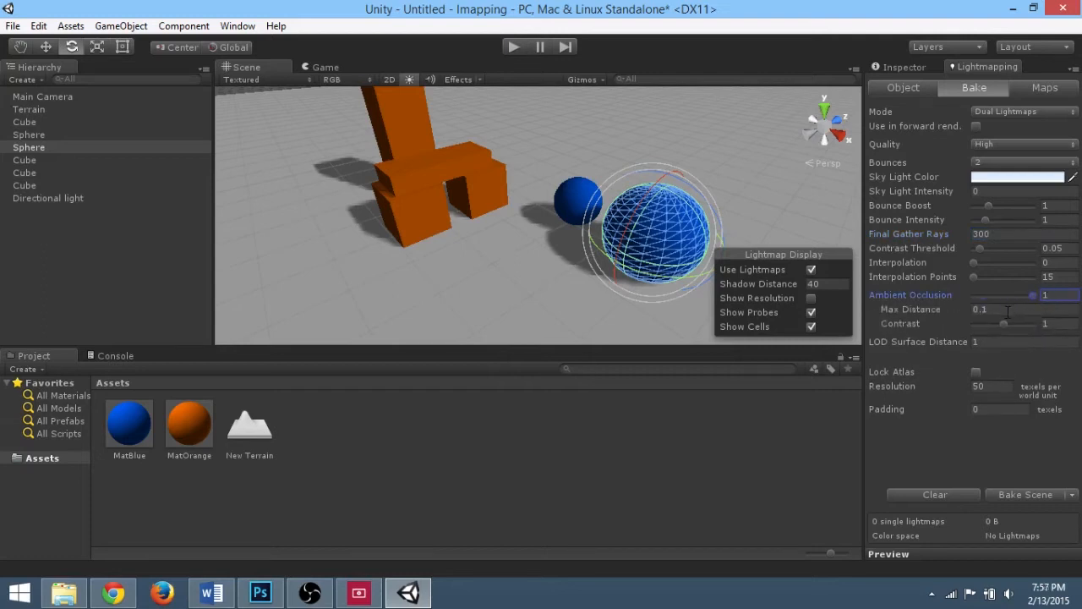
{"action": "left_click", "coordinate": [1008, 310]}
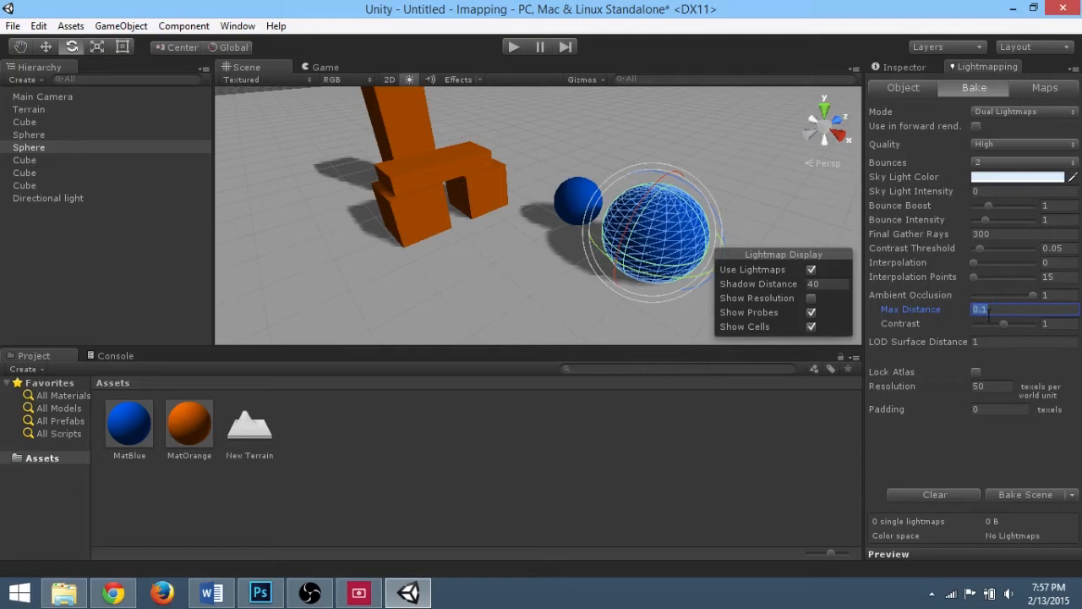
{"action": "type", "text": "25"}
Step: Turn on Show Resolution in the lightmap display and set the lightmap resolution to 30 texels per world unit
{"action": "left_click", "coordinate": [811, 299]}
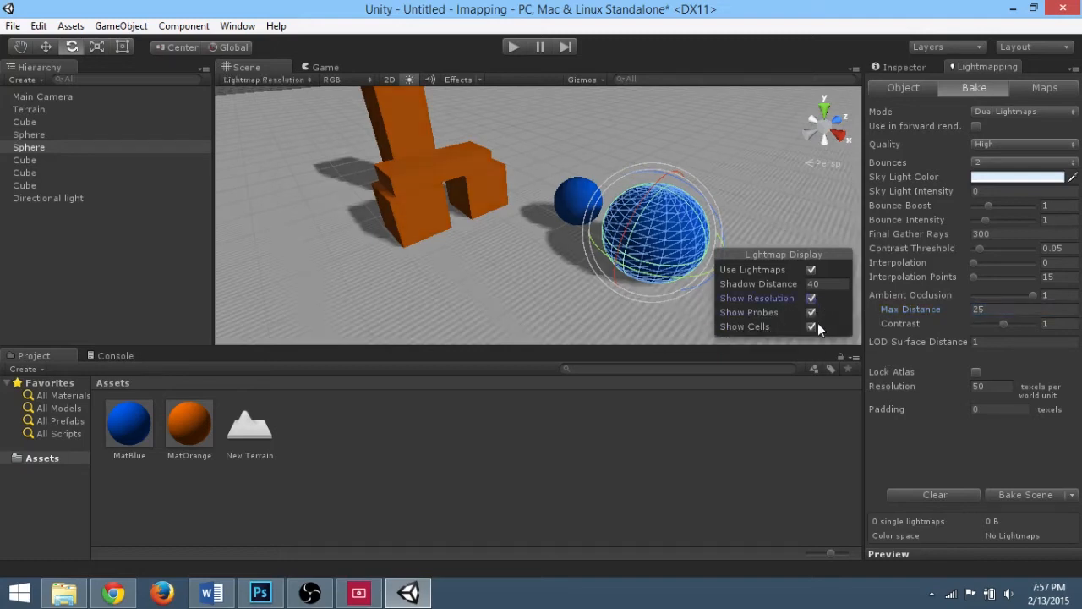
{"action": "left_click_drag", "start_coordinate": [668, 233], "coordinate": [374, 148], "text": "alt"}
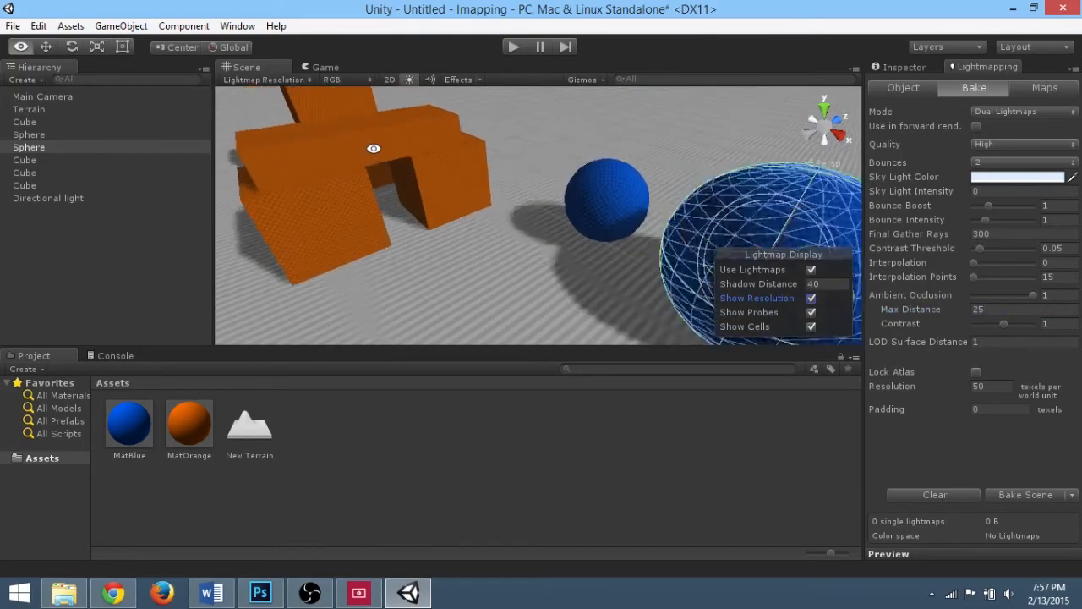
{"action": "scroll", "coordinate": [421, 178], "scroll_direction": "up", "scroll_amount": 5, "text": "alt"}
{"action": "scroll", "coordinate": [581, 189], "scroll_direction": "down", "scroll_amount": 2, "text": "alt"}
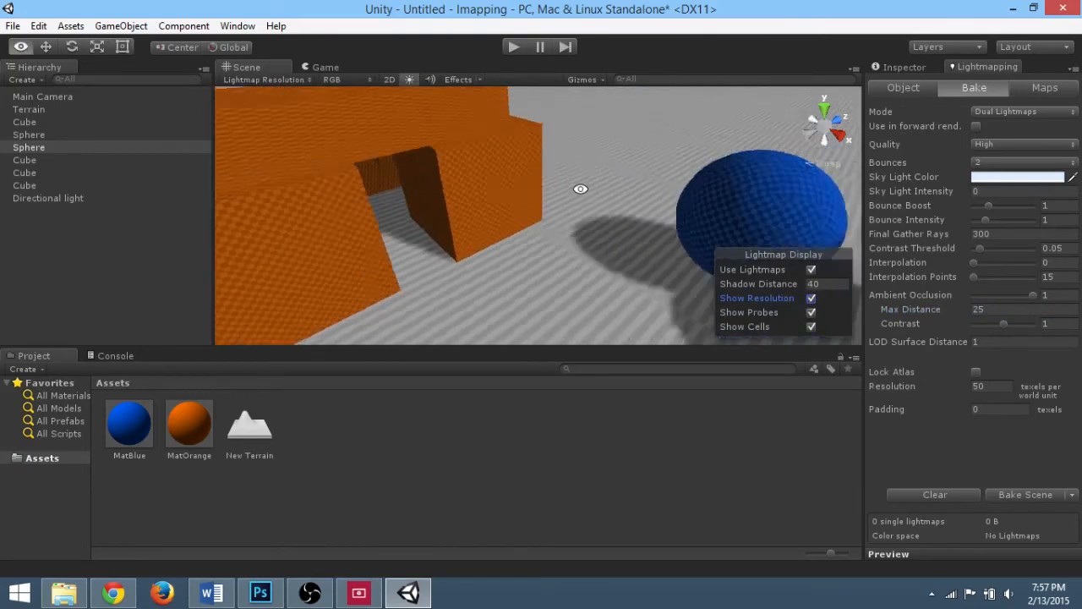
{"action": "scroll", "coordinate": [581, 188], "scroll_direction": "down", "scroll_amount": 5, "text": "alt"}
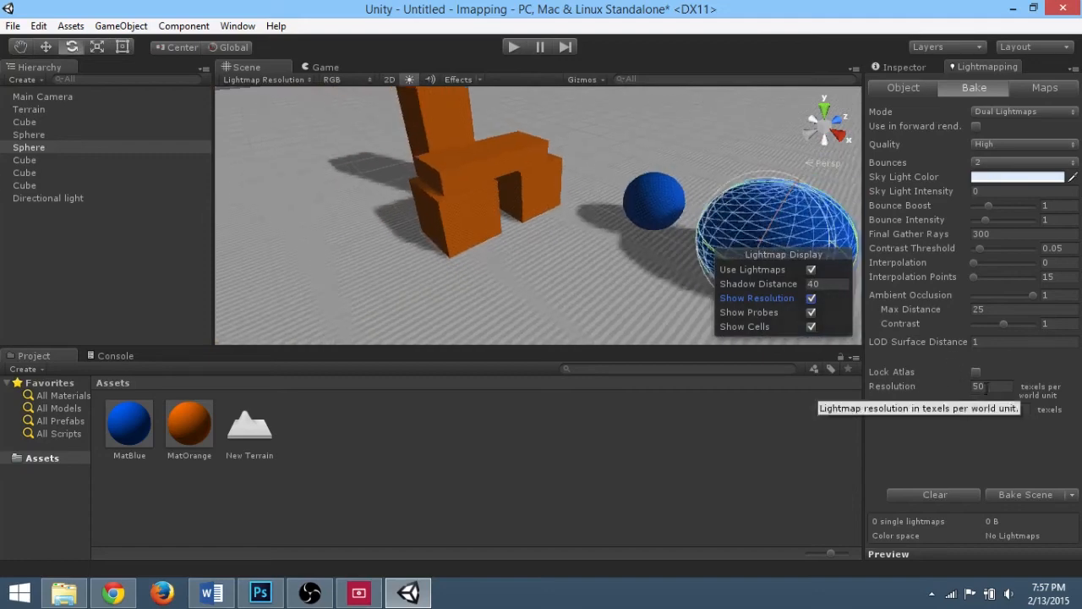
{"action": "left_click", "coordinate": [986, 386]}
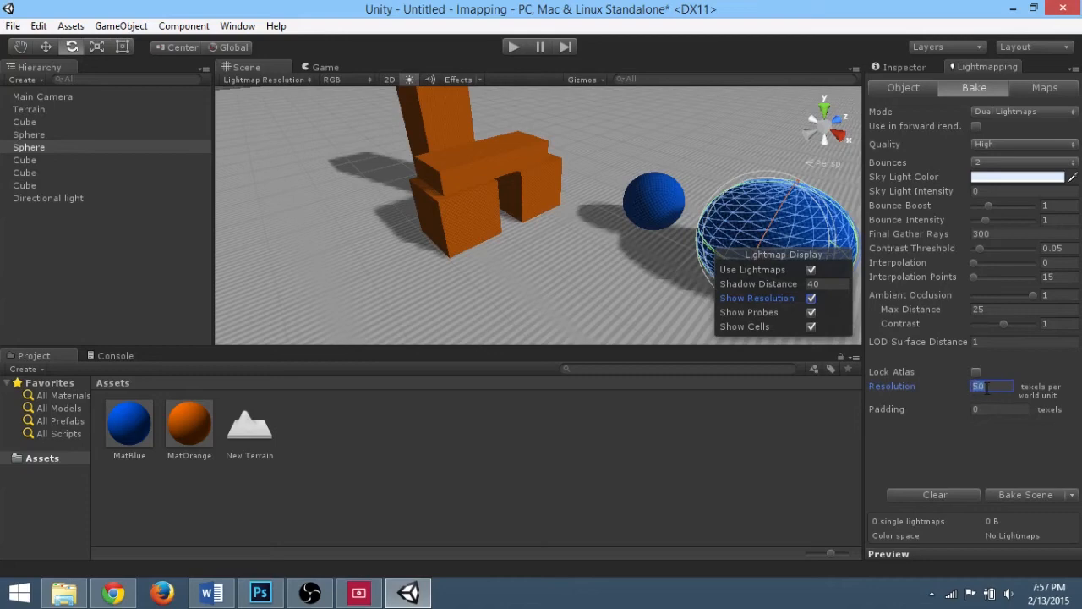
{"action": "type", "text": "30"}
Step: Bake the scene's lightmaps, saving the scene as Imappingtutorial
{"action": "left_click", "coordinate": [1026, 494]}
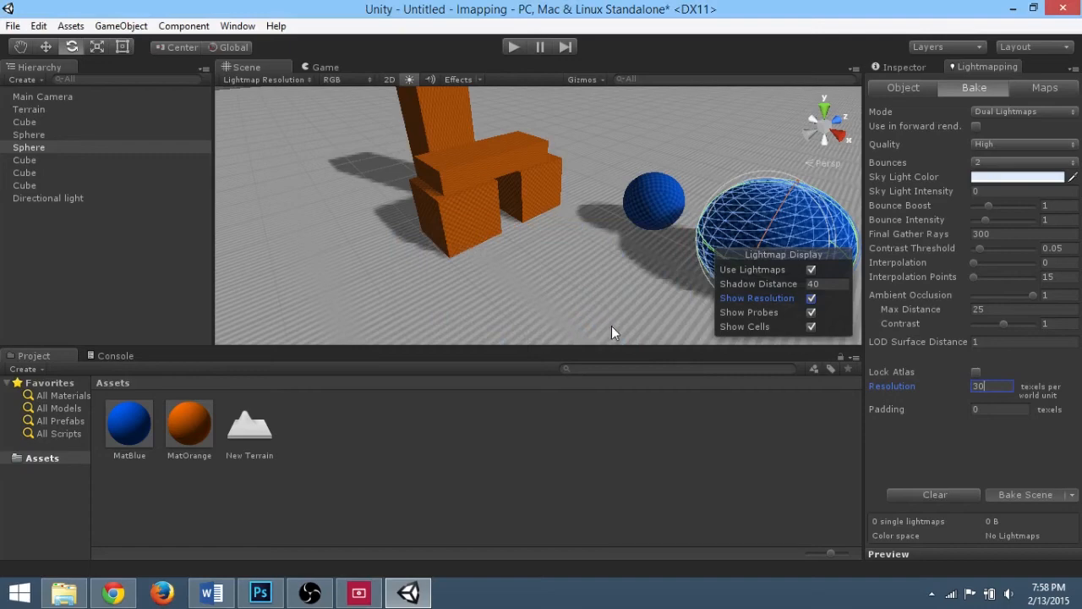
{"action": "key", "text": "ctrl+s"}
{"action": "type", "text": "Imappingt"}
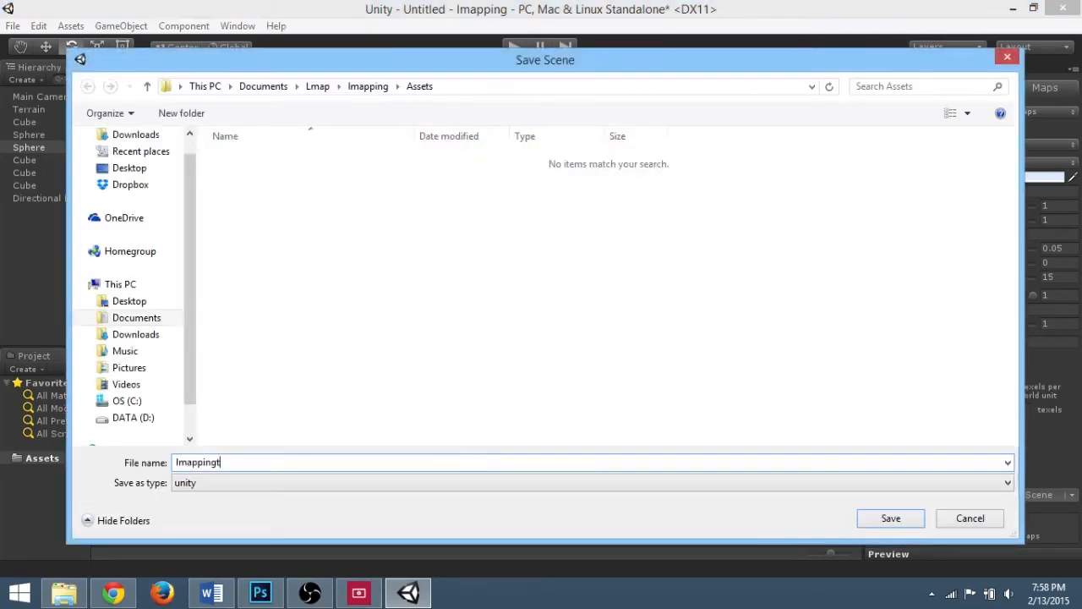
{"action": "type", "text": "utoro"}
{"action": "key", "text": "Return"}
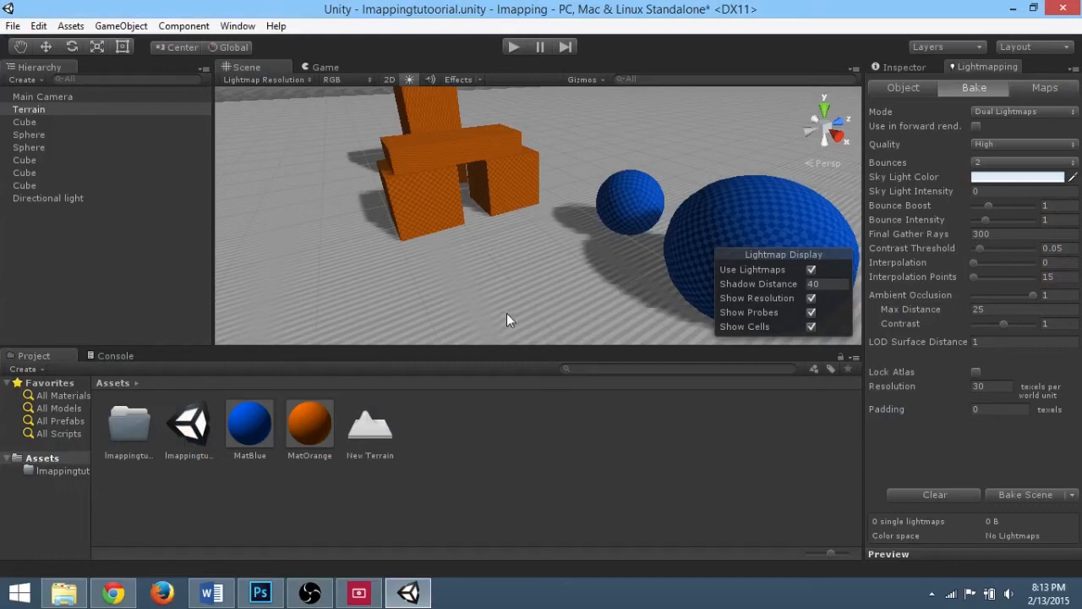
Step: Set the terrain's length to 50 and bake the lightmaps again
{"action": "left_click", "coordinate": [921, 67]}
{"action": "left_click", "coordinate": [1000, 301]}
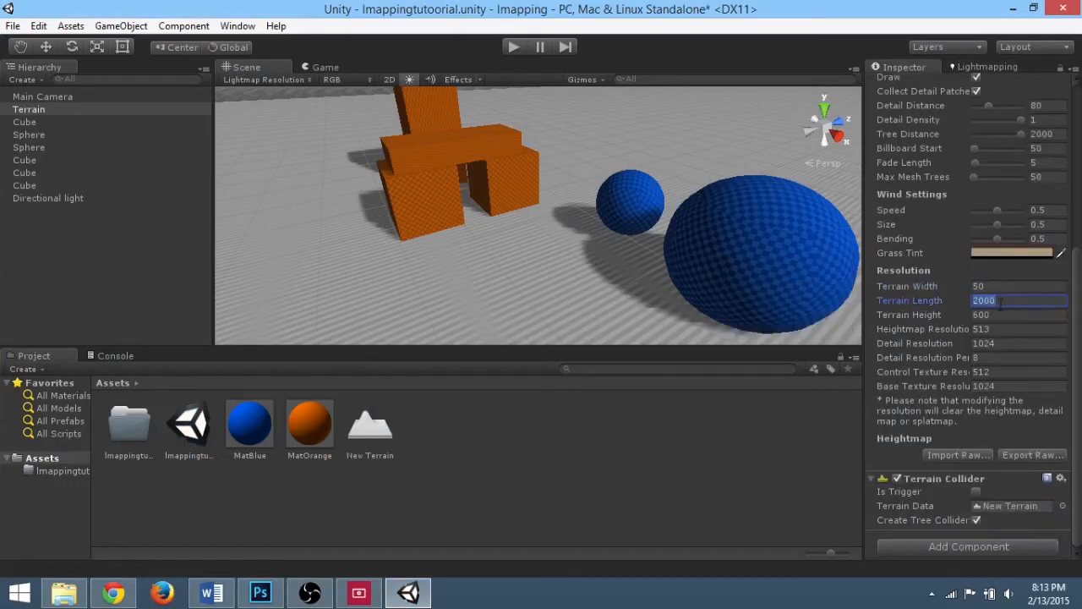
{"action": "type", "text": "50"}
{"action": "left_click", "coordinate": [995, 288]}
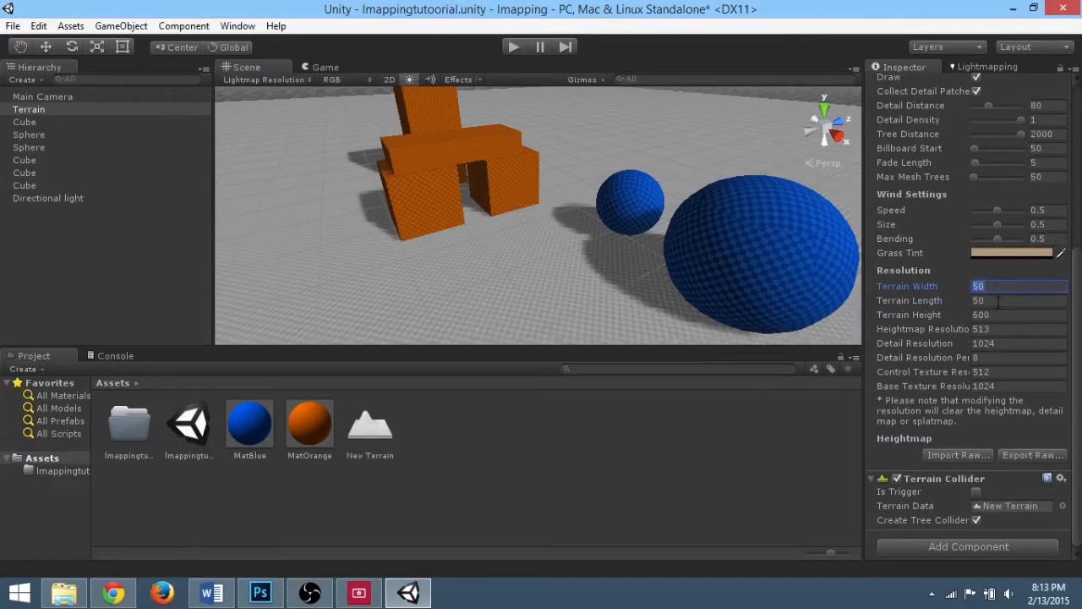
{"action": "left_click", "coordinate": [965, 66]}
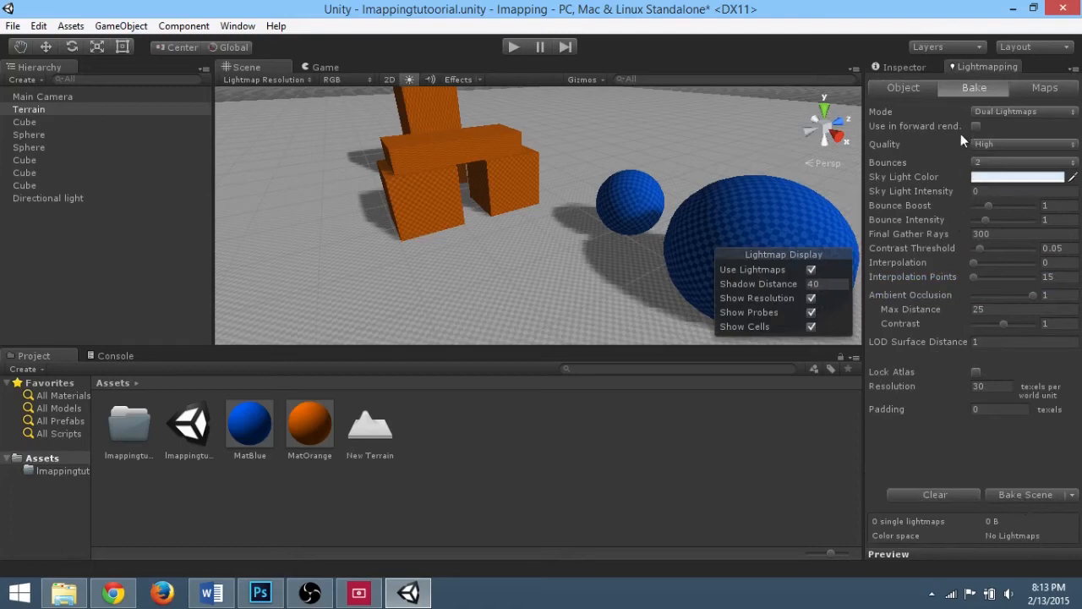
{"action": "left_click", "coordinate": [1006, 493]}
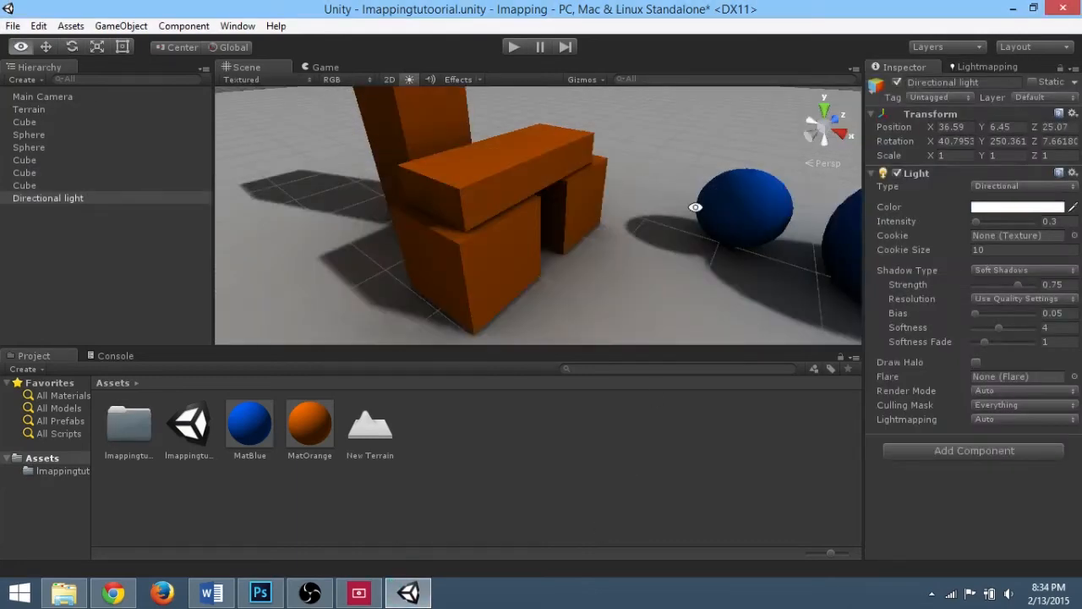
Step: Disable the directional light to view the scene with only the baked lighting
{"action": "left_click_drag", "start_coordinate": [633, 281], "coordinate": [672, 259], "text": "alt"}
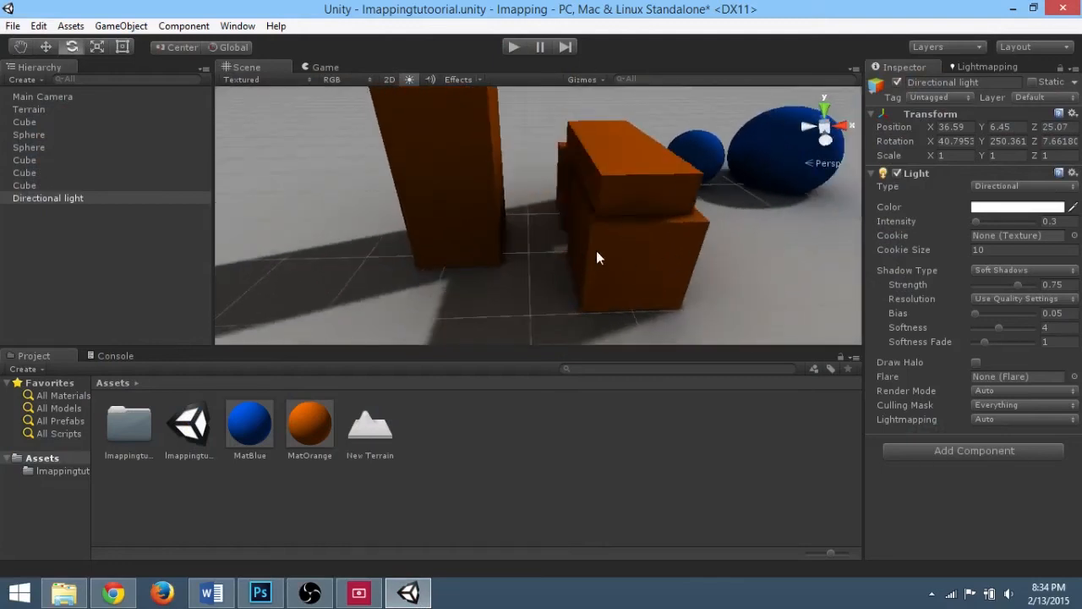
{"action": "left_click_drag", "start_coordinate": [601, 245], "coordinate": [363, 238], "text": "alt"}
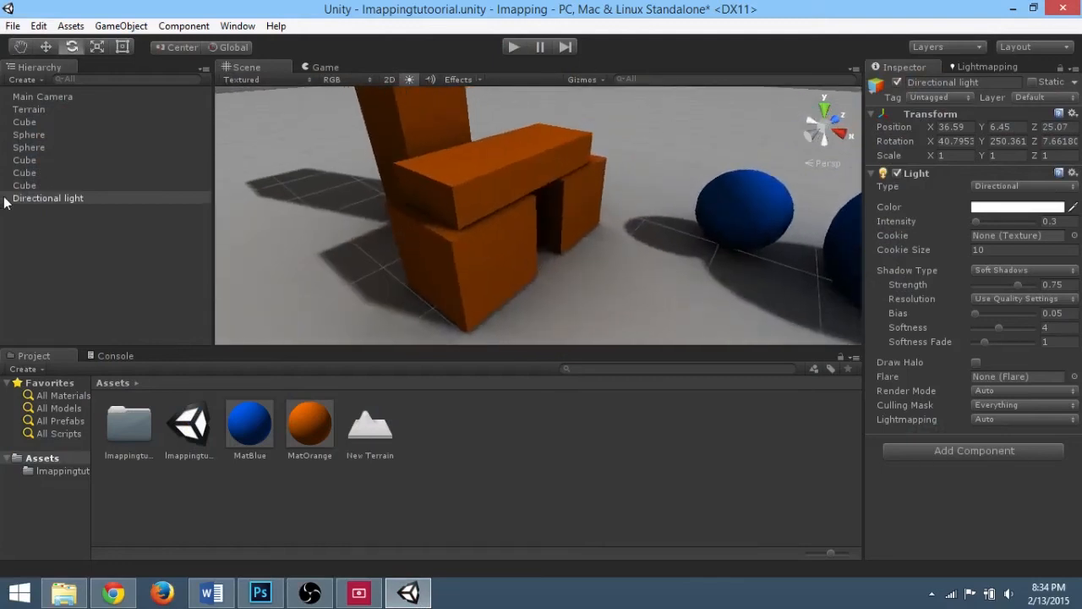
{"action": "left_click", "coordinate": [897, 82]}
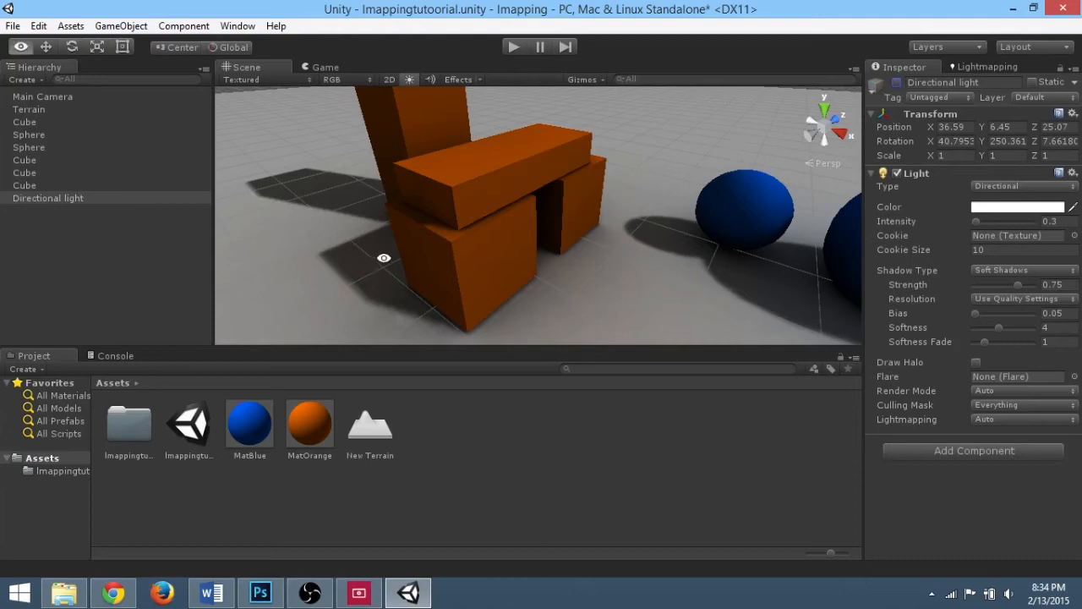
{"action": "left_click_drag", "start_coordinate": [382, 256], "coordinate": [534, 242], "text": "alt"}
{"action": "left_click_drag", "start_coordinate": [679, 222], "coordinate": [560, 240], "text": "alt"}
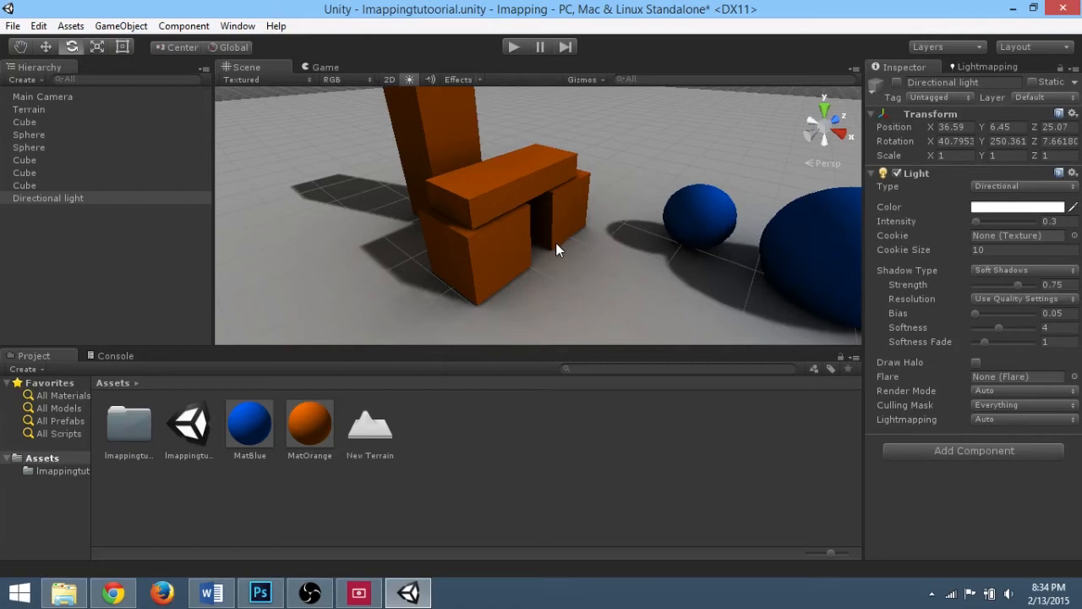
{"action": "left_click_drag", "start_coordinate": [537, 245], "coordinate": [573, 213], "text": "alt"}
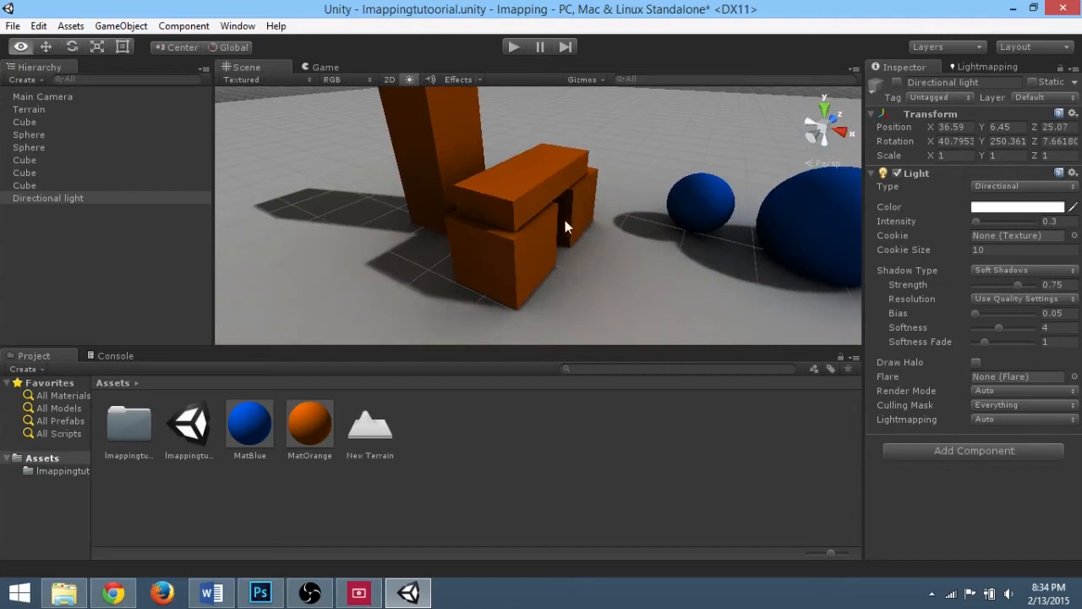
{"action": "left_click_drag", "start_coordinate": [563, 217], "coordinate": [477, 195], "text": "alt"}
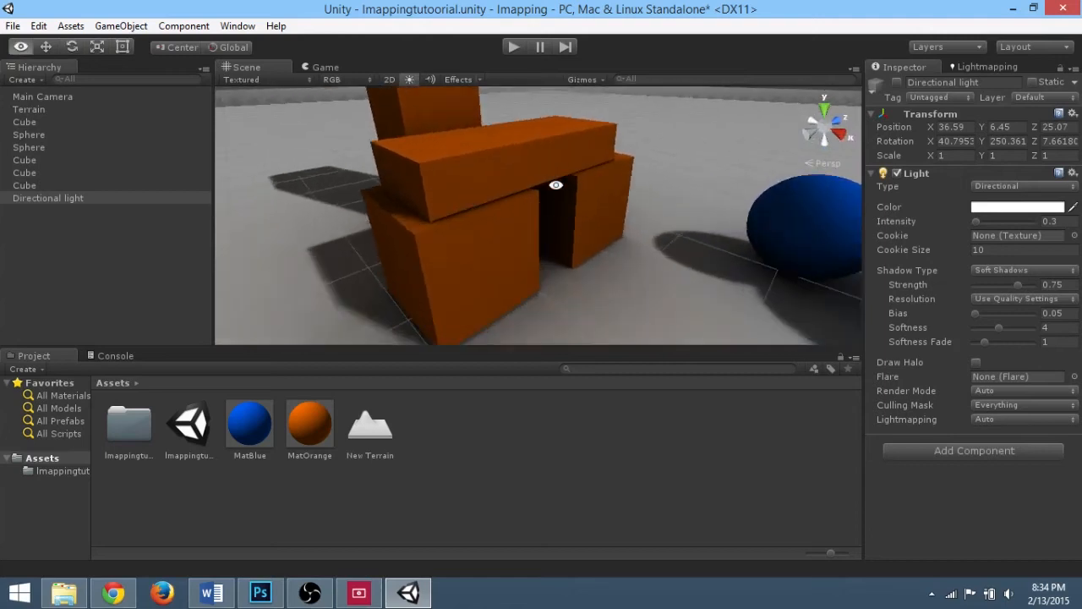
Step: Move several cubes around the scene and undo all of those moves
{"action": "left_click_drag", "start_coordinate": [558, 186], "coordinate": [495, 224], "text": "alt"}
{"action": "left_click", "coordinate": [463, 170]}
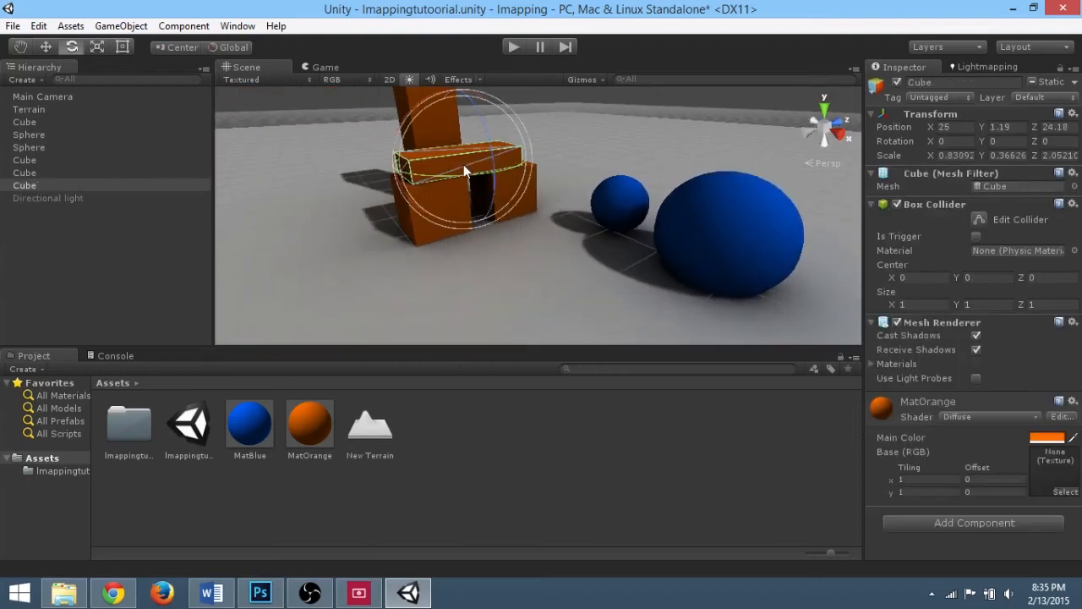
{"action": "key", "text": "w"}
{"action": "left_click_drag", "start_coordinate": [474, 166], "coordinate": [469, 144], "text": "alt"}
{"action": "left_click", "coordinate": [440, 314]}
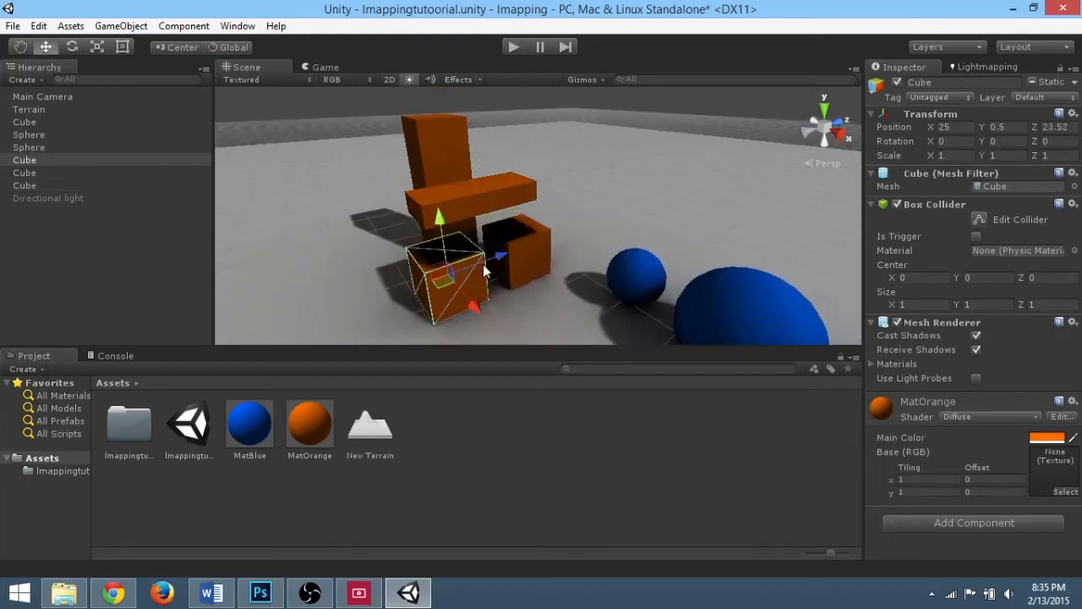
{"action": "left_click_drag", "start_coordinate": [499, 257], "coordinate": [437, 284]}
{"action": "left_click", "coordinate": [535, 253]}
{"action": "left_click_drag", "start_coordinate": [560, 235], "coordinate": [611, 219]}
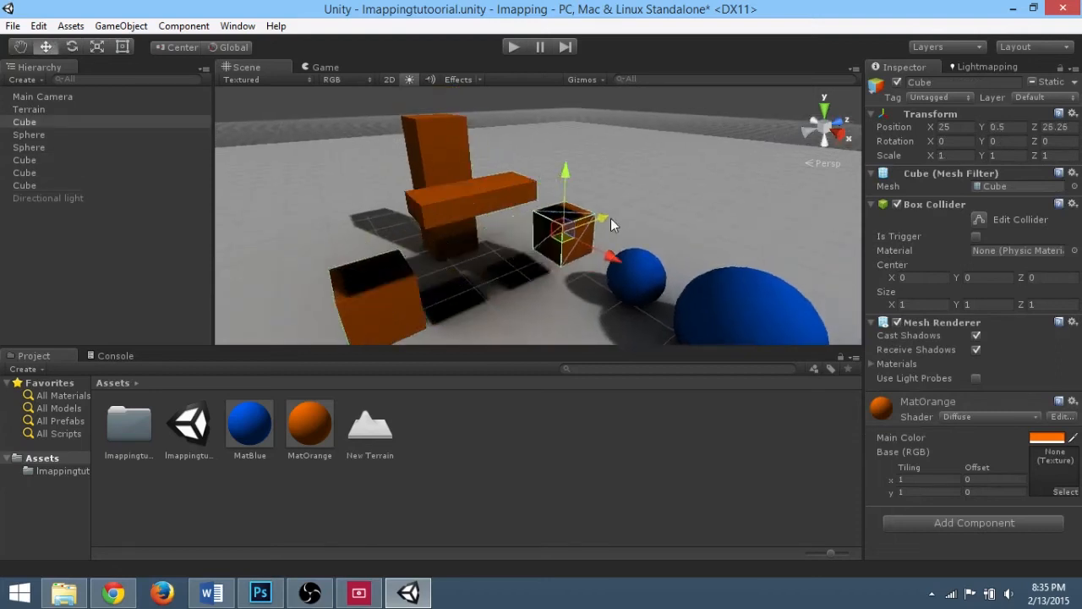
{"action": "left_click", "coordinate": [451, 155]}
{"action": "left_click_drag", "start_coordinate": [449, 190], "coordinate": [442, 191]}
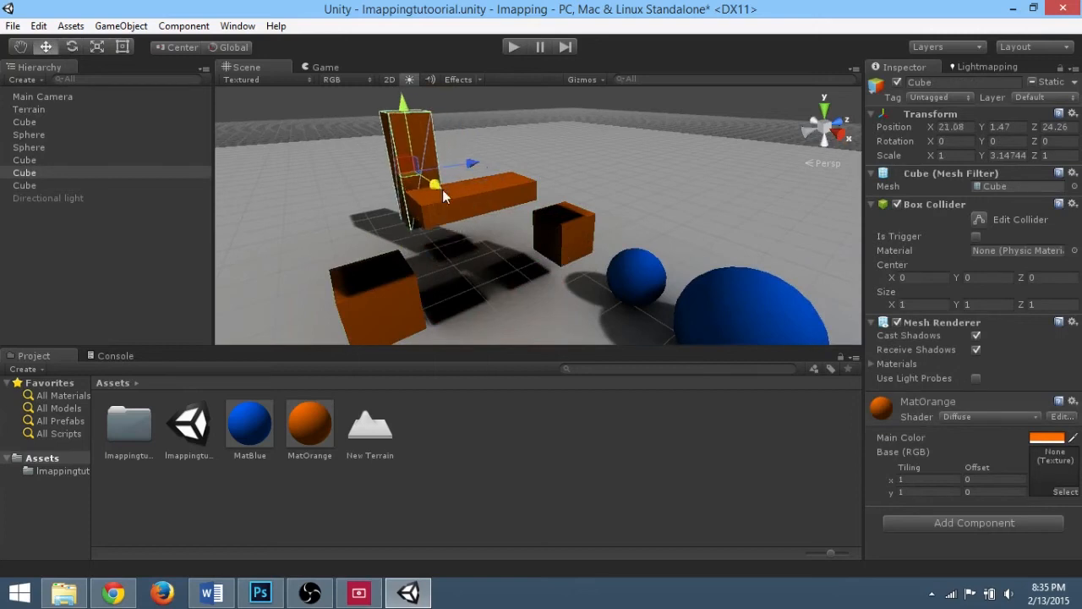
{"action": "left_click_drag", "start_coordinate": [493, 250], "coordinate": [583, 223], "text": "alt"}
{"action": "key", "text": "ctrl+z"}
{"action": "key", "text": "ctrl+z"}
{"action": "key", "text": "ctrl+z"}
{"action": "key", "text": "ctrl+z"}
{"action": "key", "text": "ctrl+z"}
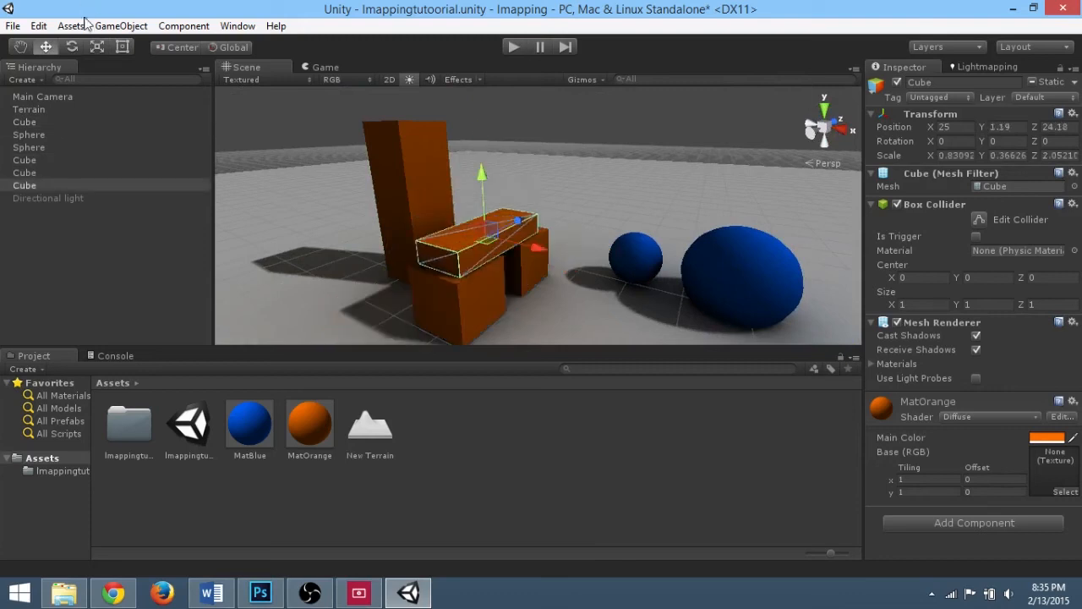
{"action": "key", "text": "ctrl+z"}
{"action": "key", "text": "ctrl+z"}
Step: Import the Character Controller standard asset package with all its files
{"action": "left_click", "coordinate": [121, 26]}
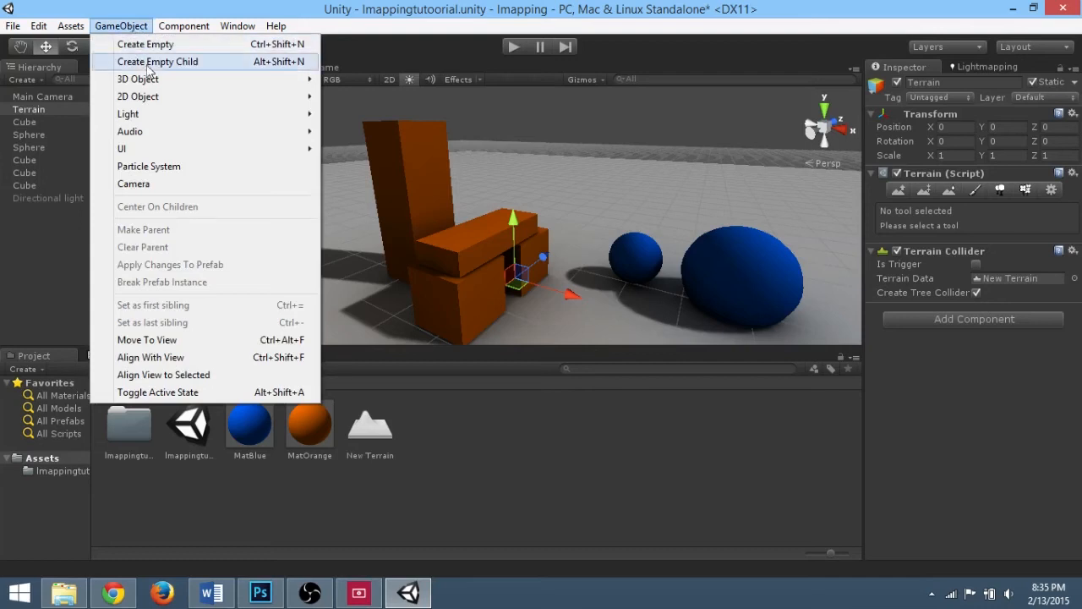
{"action": "mouse_move", "coordinate": [71, 26]}
{"action": "mouse_move", "coordinate": [93, 48]}
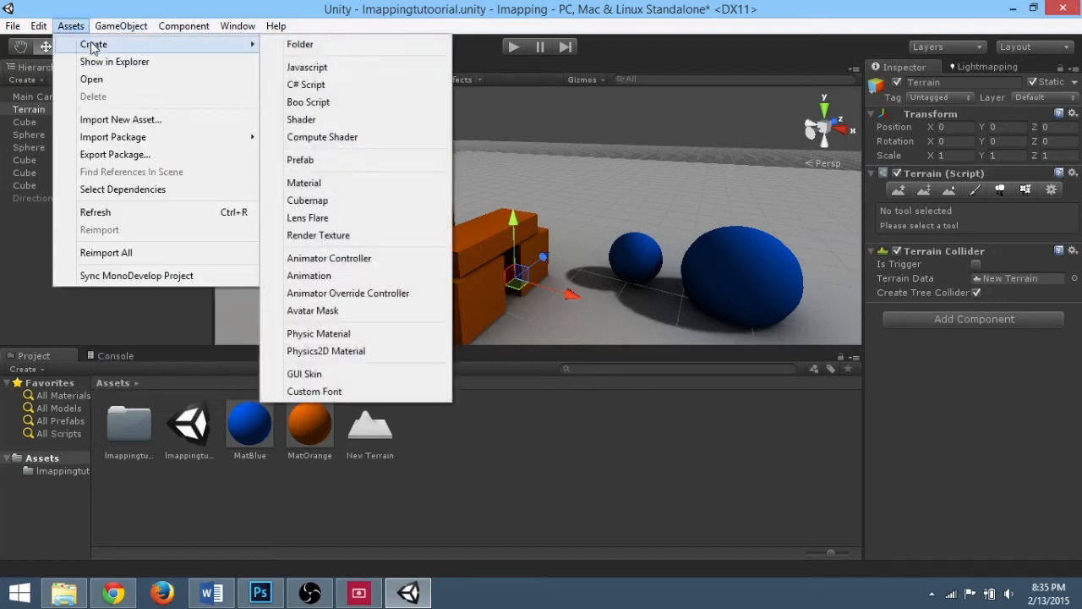
{"action": "mouse_move", "coordinate": [161, 138]}
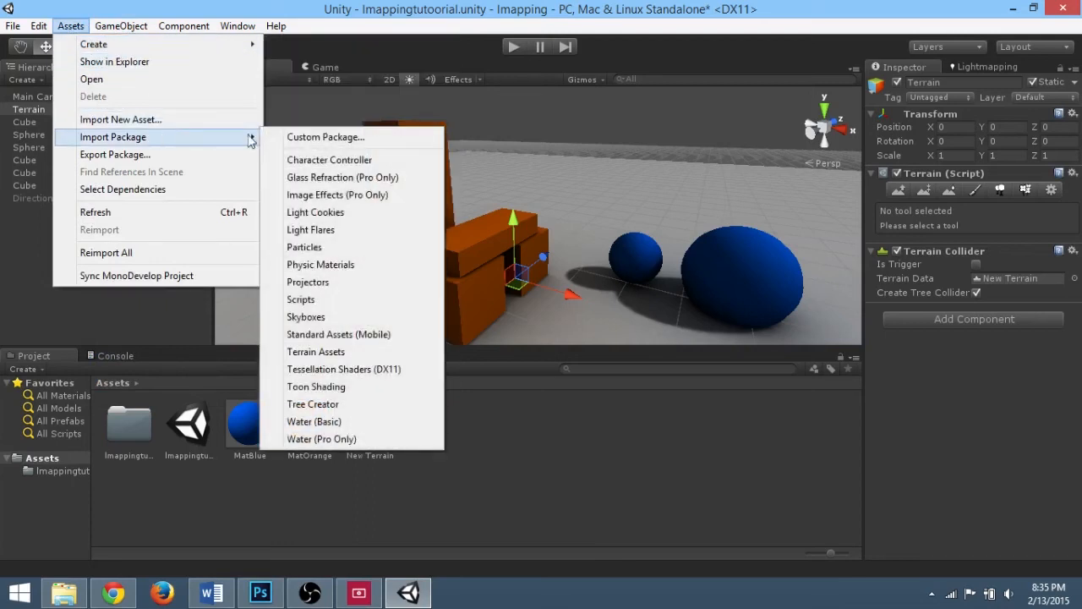
{"action": "left_click", "coordinate": [320, 160]}
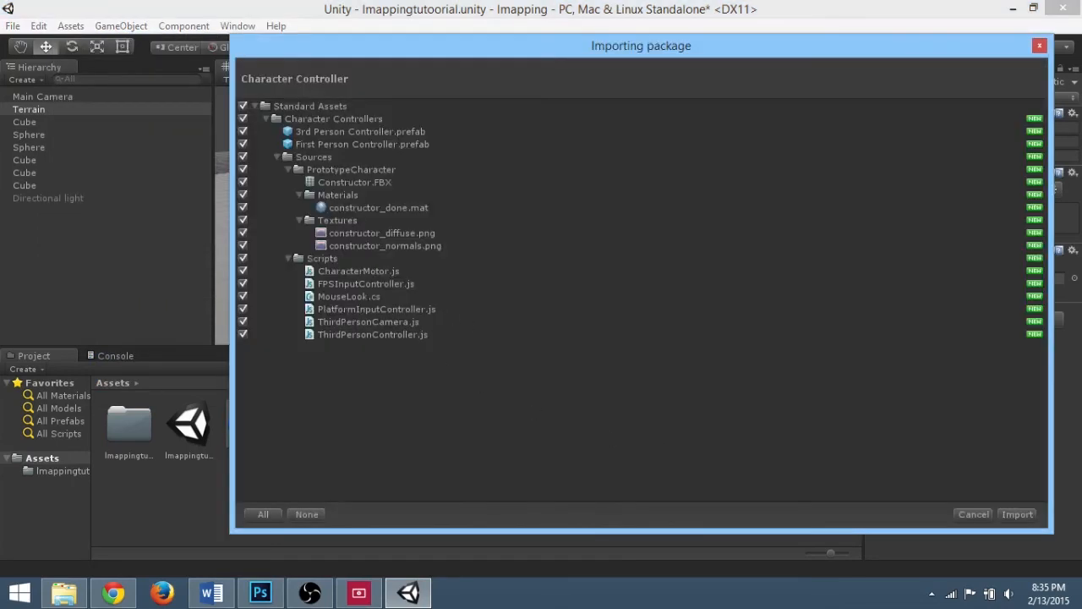
{"action": "left_click", "coordinate": [1020, 514]}
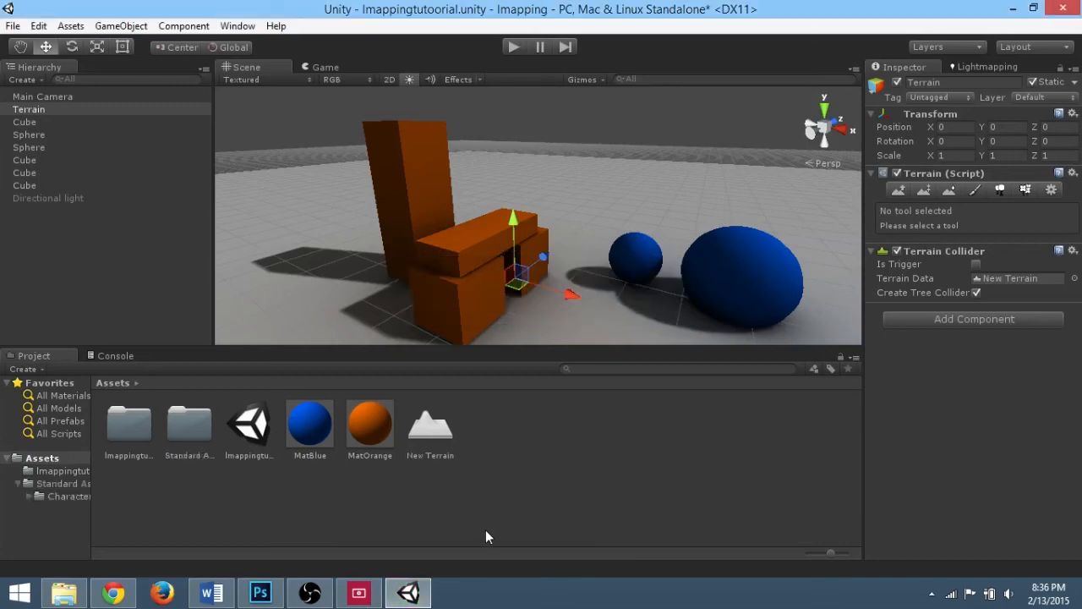
Step: Add a new directional light to the scene
{"action": "left_click", "coordinate": [121, 26]}
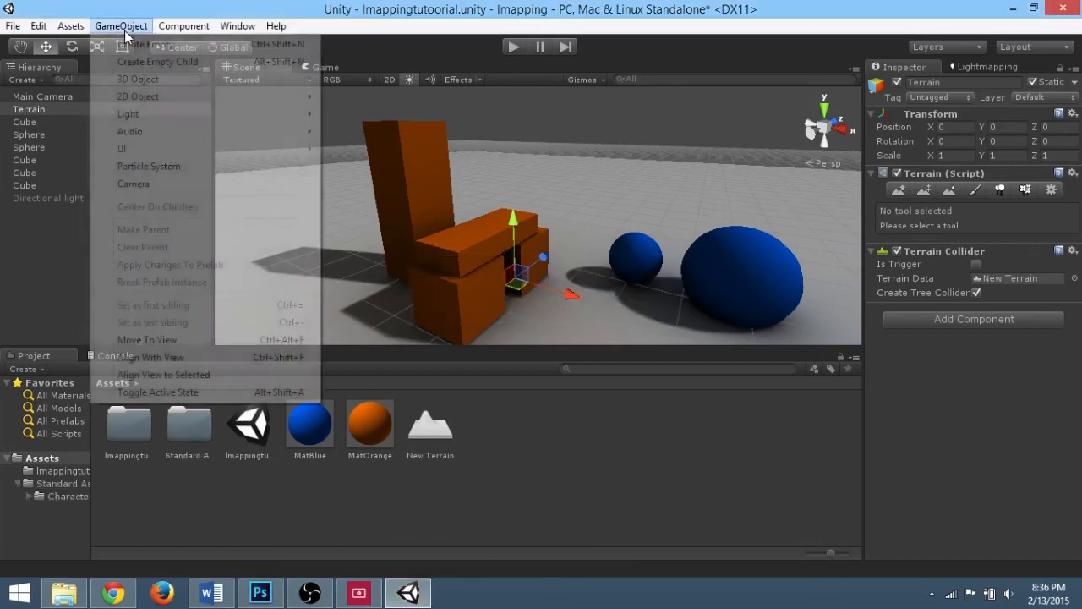
{"action": "mouse_move", "coordinate": [163, 30]}
{"action": "mouse_move", "coordinate": [69, 24]}
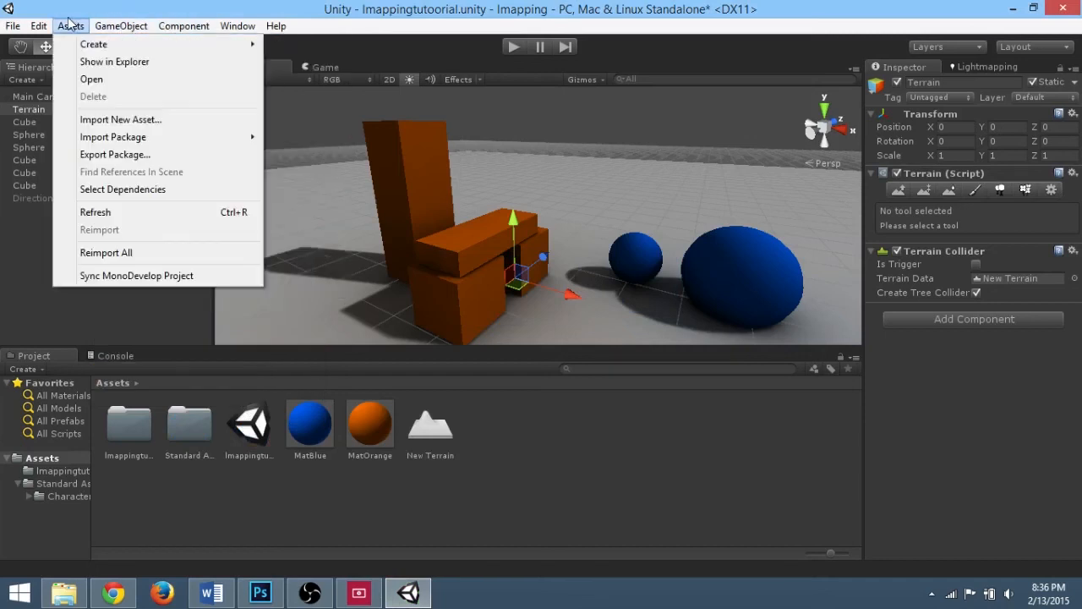
{"action": "mouse_move", "coordinate": [123, 31]}
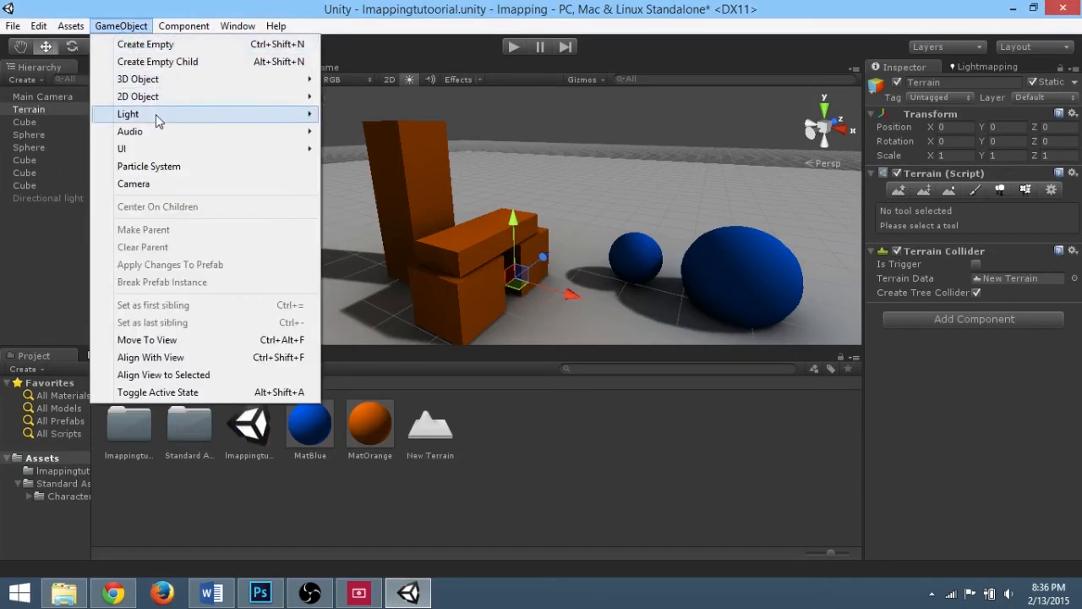
{"action": "mouse_move", "coordinate": [307, 121]}
{"action": "left_click", "coordinate": [347, 115]}
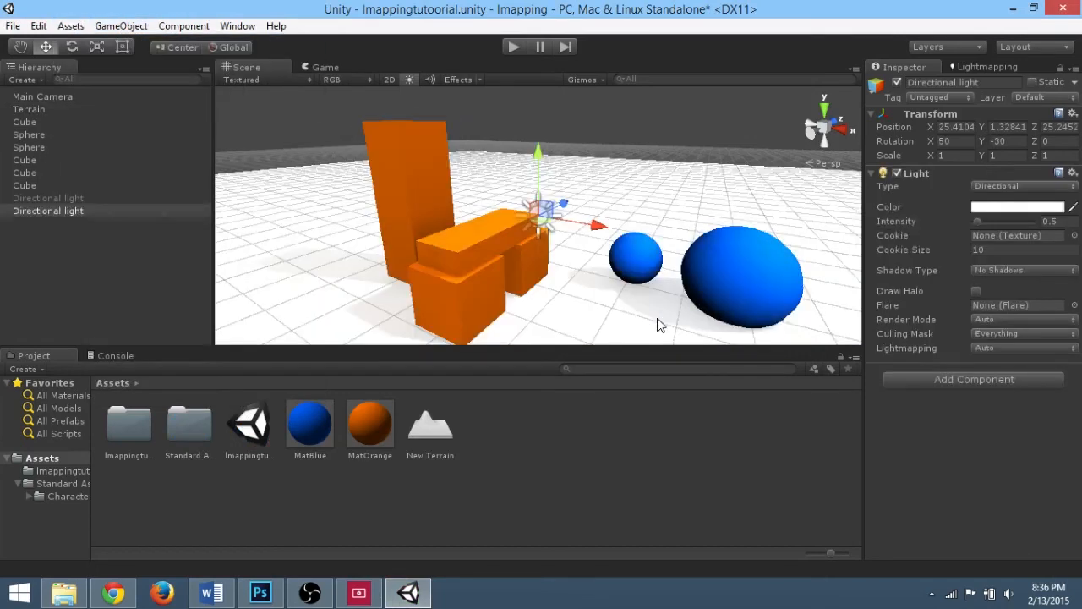
Step: Move the new directional light upward and further back above the scene
{"action": "left_click_drag", "start_coordinate": [538, 158], "coordinate": [543, 93]}
{"action": "left_click_drag", "start_coordinate": [612, 164], "coordinate": [745, 141], "text": "alt"}
{"action": "left_click_drag", "start_coordinate": [743, 161], "coordinate": [549, 194], "text": "alt"}
{"action": "left_click_drag", "start_coordinate": [583, 157], "coordinate": [674, 151]}
{"action": "left_click_drag", "start_coordinate": [674, 195], "coordinate": [319, 220], "text": "alt"}
Step: Rotate the new directional light to shine down on the objects and set its intensity to 0.25
{"action": "key", "text": "e"}
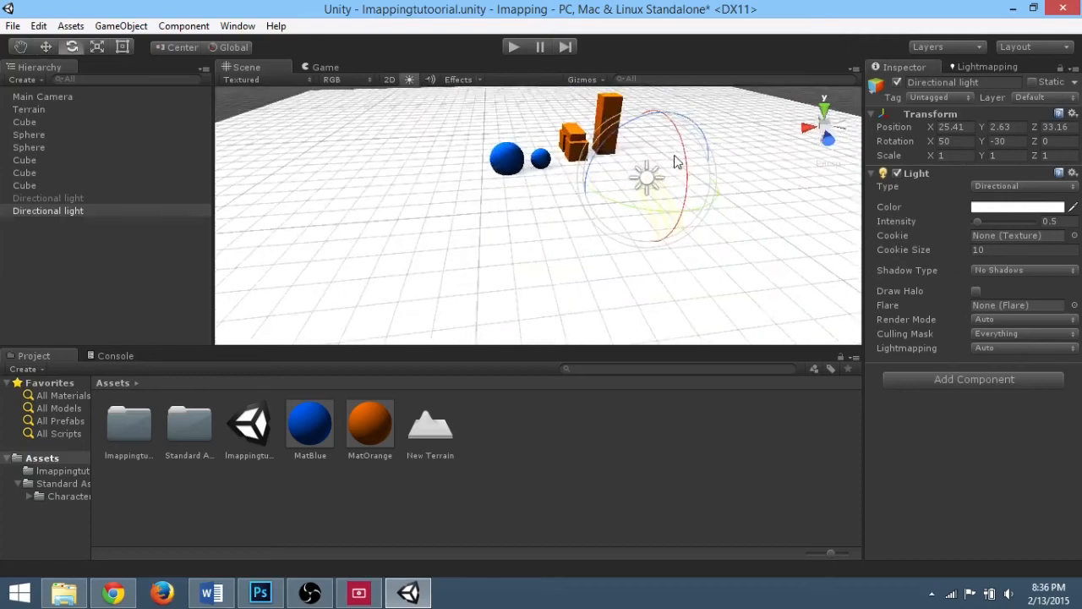
{"action": "left_click_drag", "start_coordinate": [677, 162], "coordinate": [680, 200]}
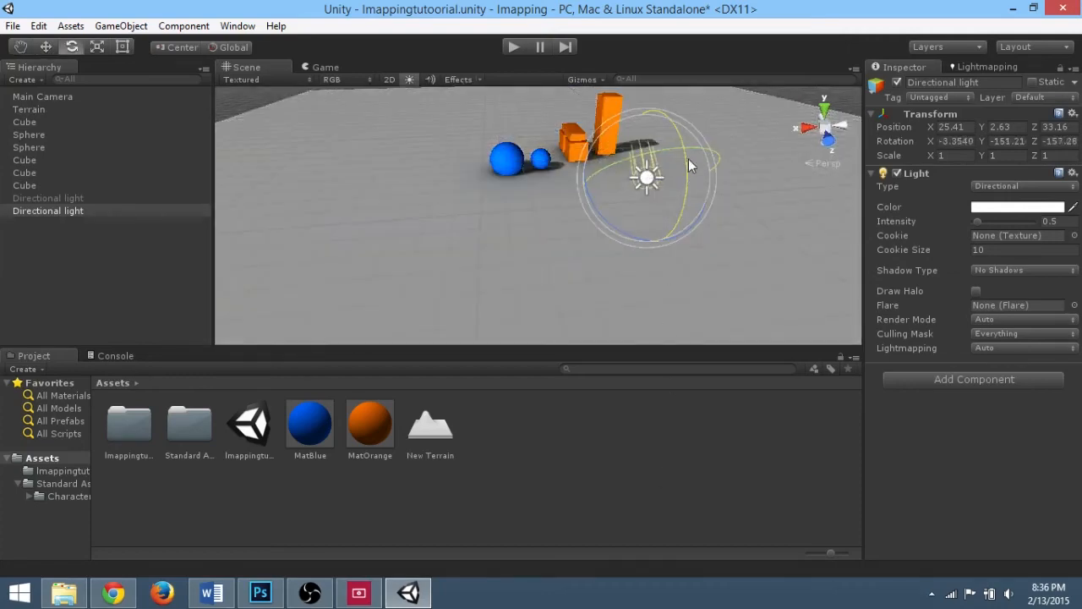
{"action": "left_click_drag", "start_coordinate": [689, 160], "coordinate": [687, 52]}
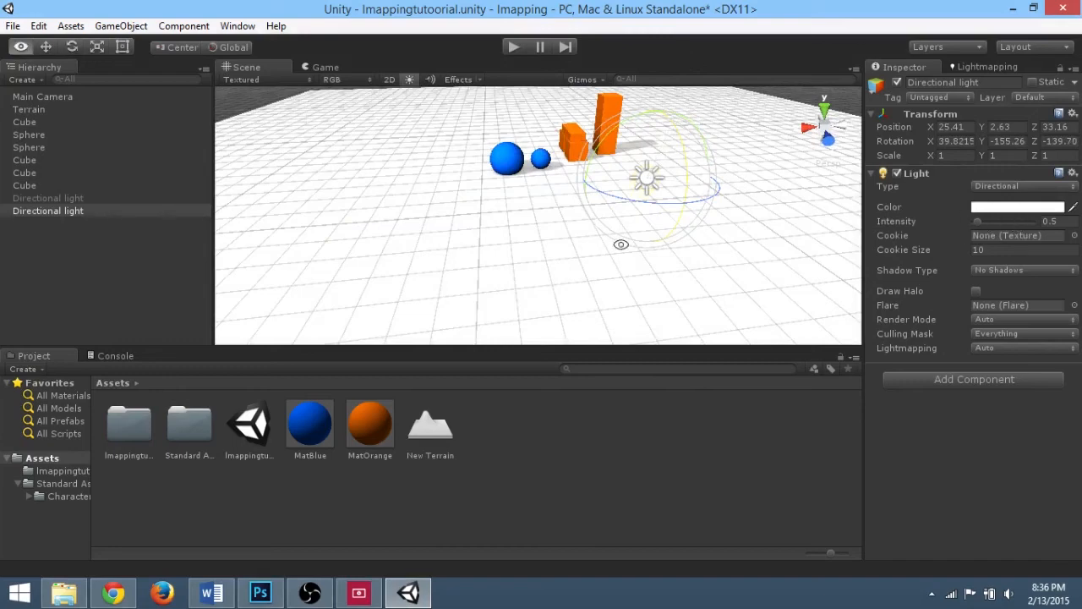
{"action": "left_click_drag", "start_coordinate": [621, 244], "coordinate": [752, 118], "text": "alt"}
{"action": "key", "text": "w"}
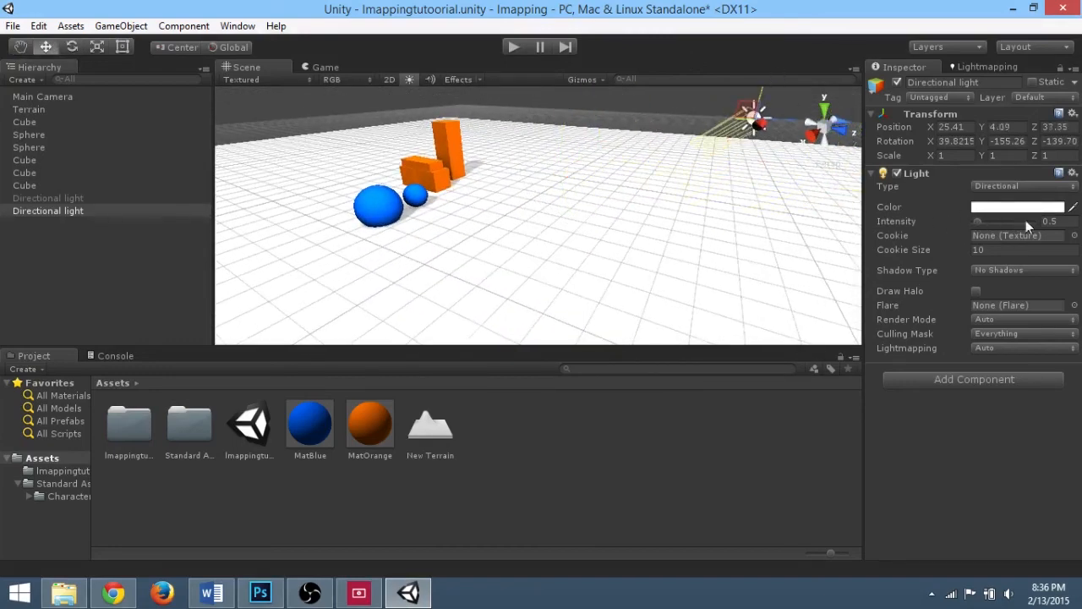
{"action": "left_click_drag", "start_coordinate": [978, 219], "coordinate": [977, 223]}
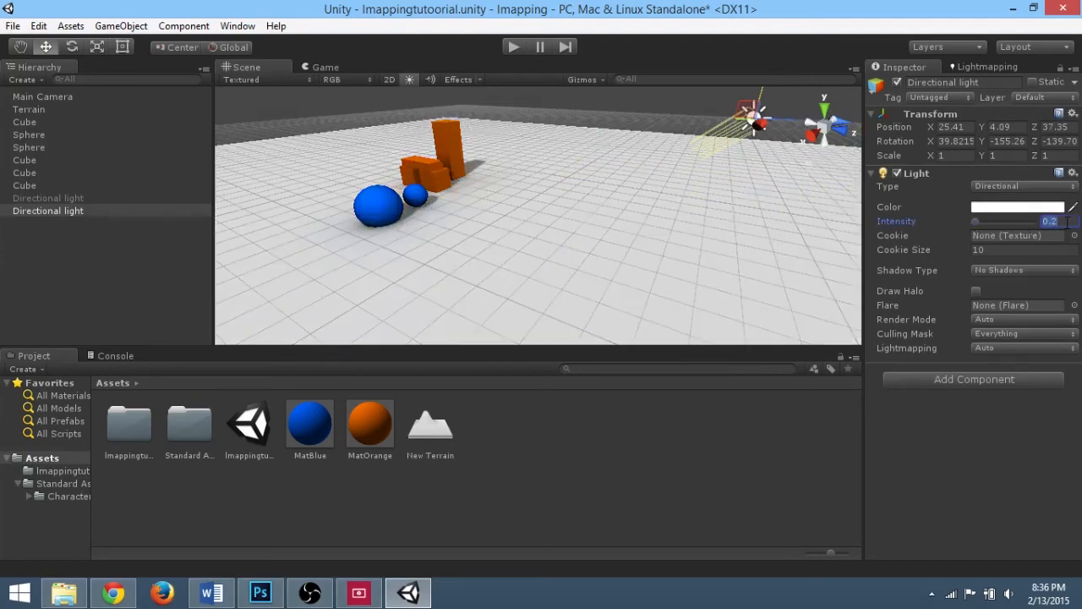
{"action": "type", "text": "5"}
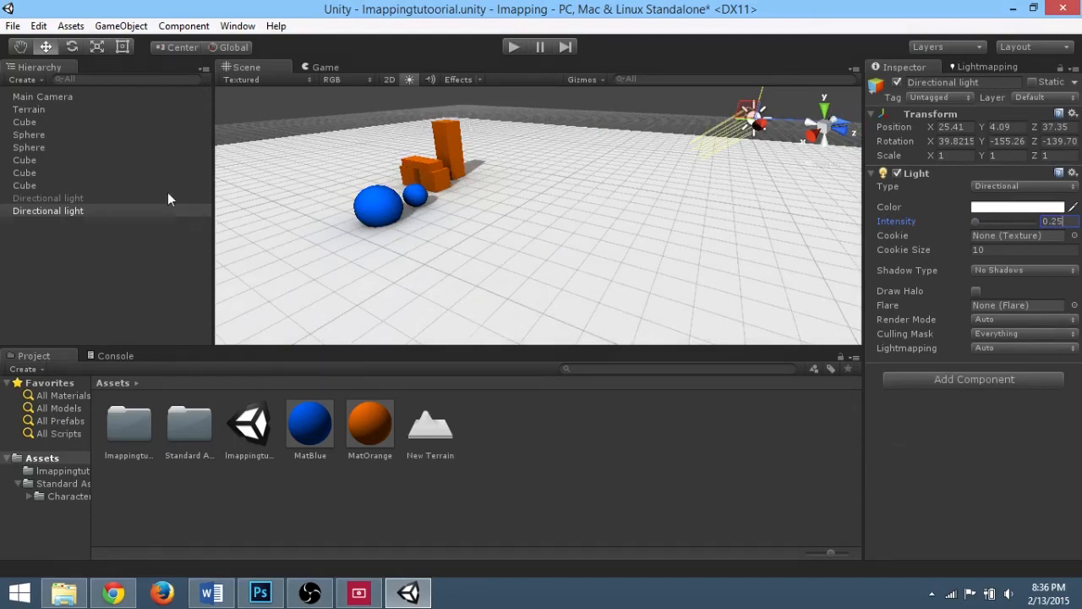
Step: Place the 3rd Person Controller prefab in the scene near the spheres and raise it above the ground
{"action": "double_click", "coordinate": [180, 437]}
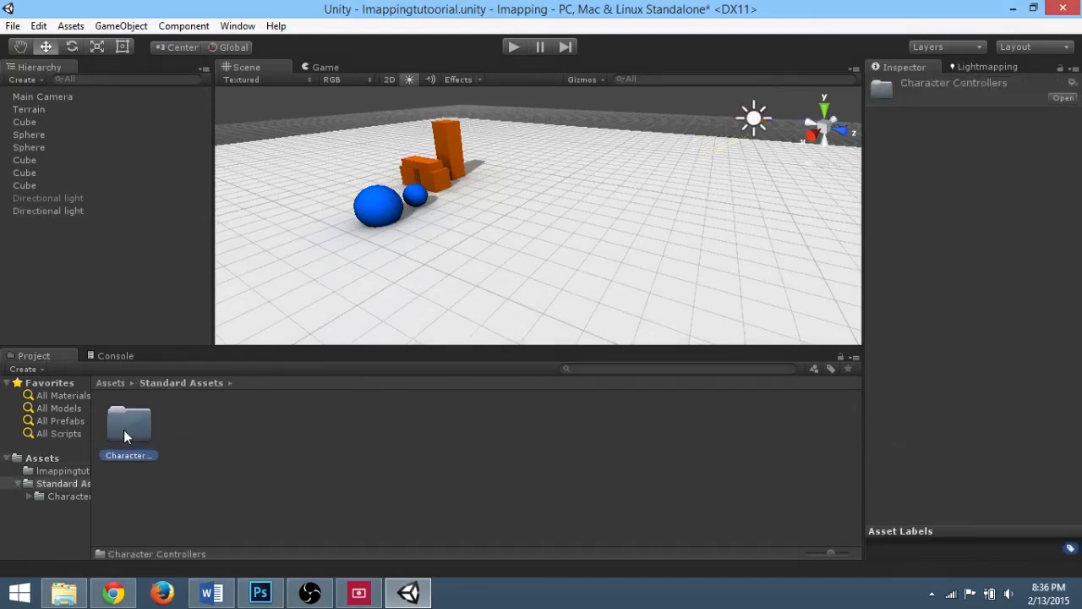
{"action": "double_click", "coordinate": [124, 429]}
{"action": "left_click", "coordinate": [178, 430]}
{"action": "left_click_drag", "start_coordinate": [286, 205], "coordinate": [280, 232]}
{"action": "left_click", "coordinate": [280, 232]}
{"action": "left_click", "coordinate": [293, 220]}
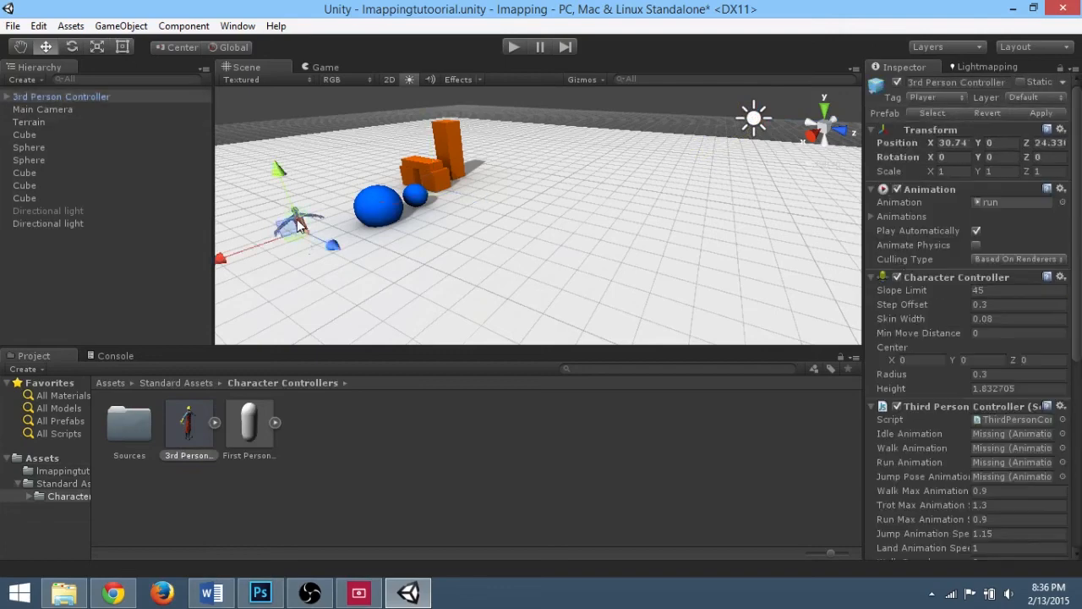
{"action": "left_click_drag", "start_coordinate": [283, 172], "coordinate": [268, 144]}
{"action": "scroll", "coordinate": [287, 198], "scroll_direction": "up", "scroll_amount": 6, "text": "alt"}
{"action": "scroll", "coordinate": [277, 198], "scroll_direction": "up", "scroll_amount": 3, "text": "alt"}
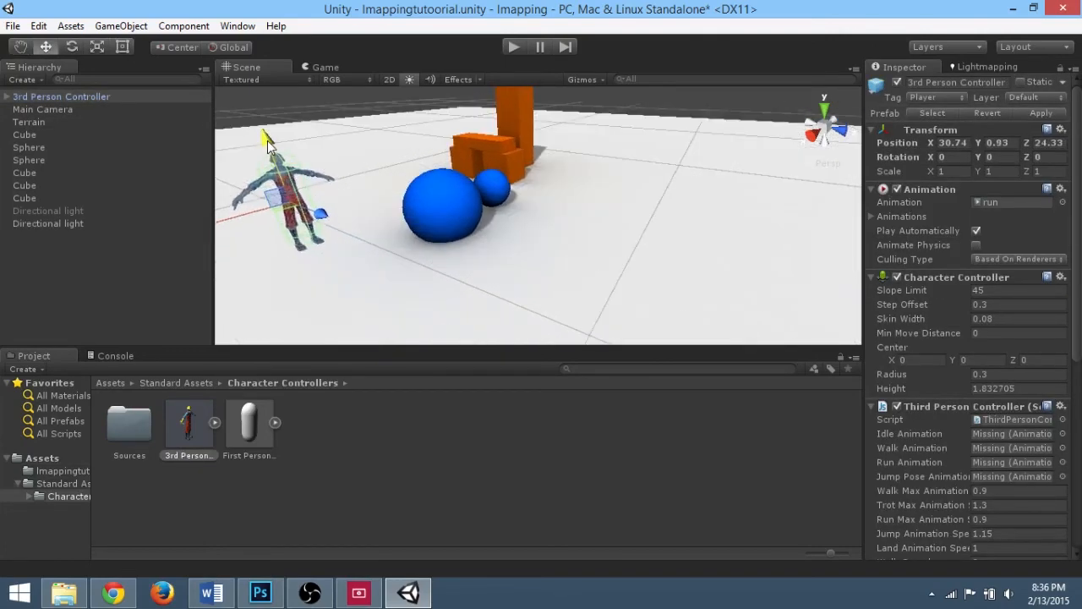
Step: Assign the idle, walk, run and jump_pose clips to the Third Person Controller's animation slots
{"action": "left_click", "coordinate": [1063, 434]}
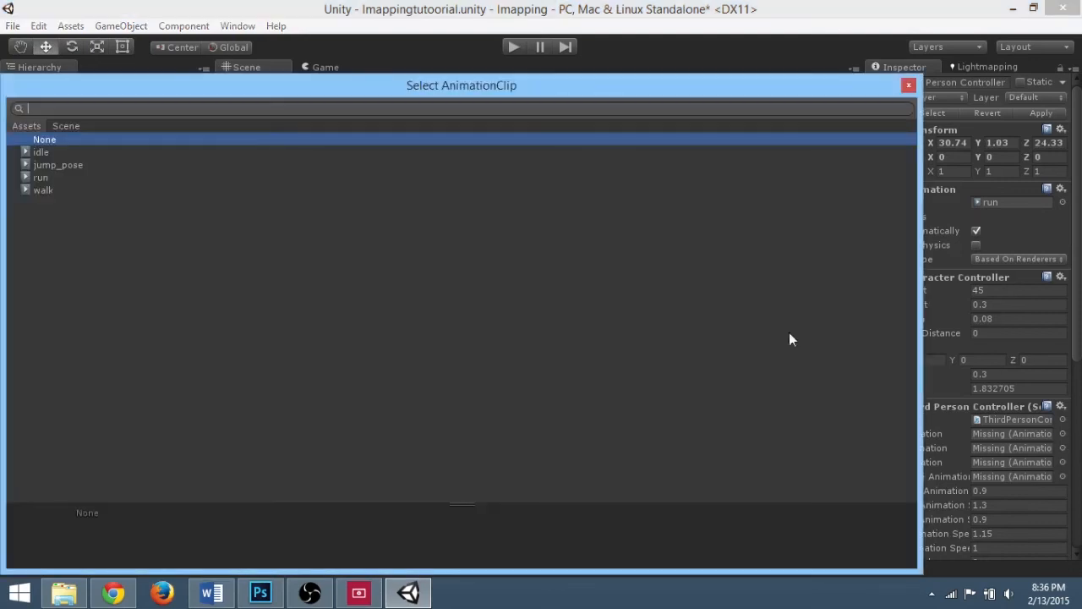
{"action": "double_click", "coordinate": [52, 155]}
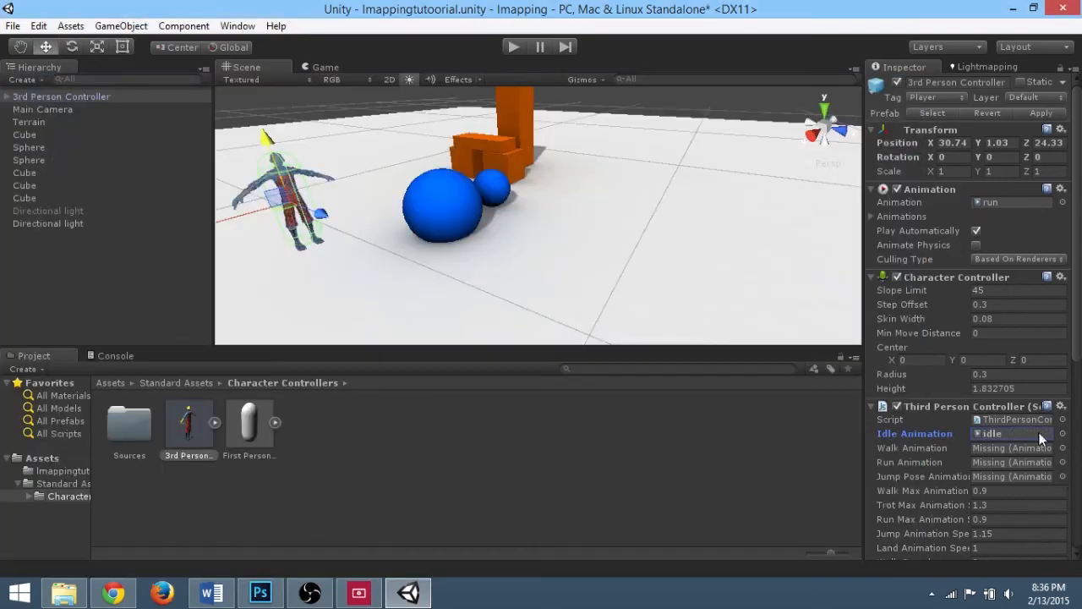
{"action": "left_click", "coordinate": [1063, 448]}
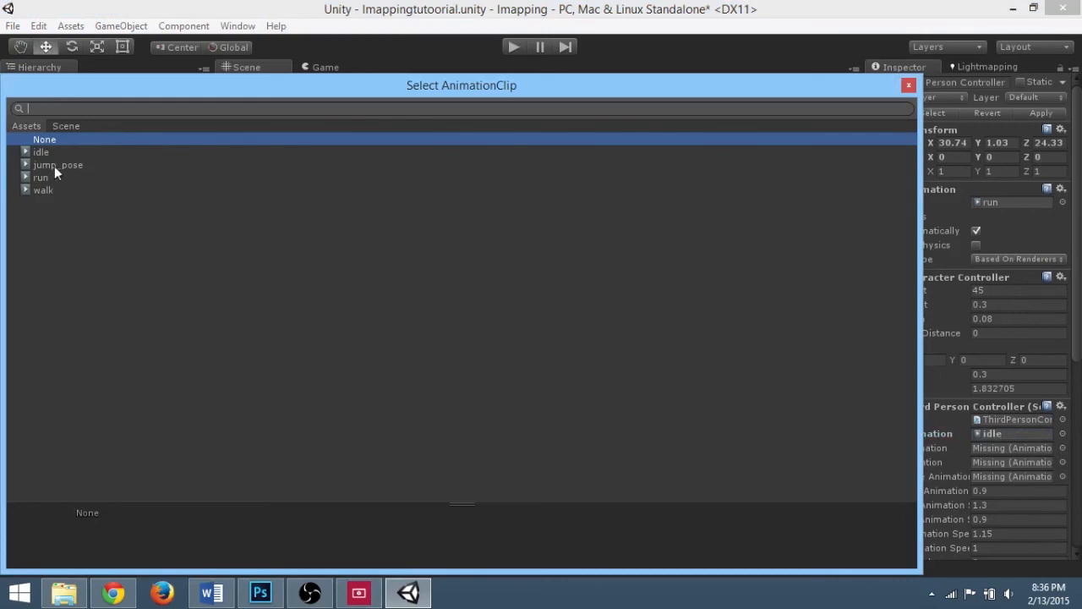
{"action": "double_click", "coordinate": [40, 190]}
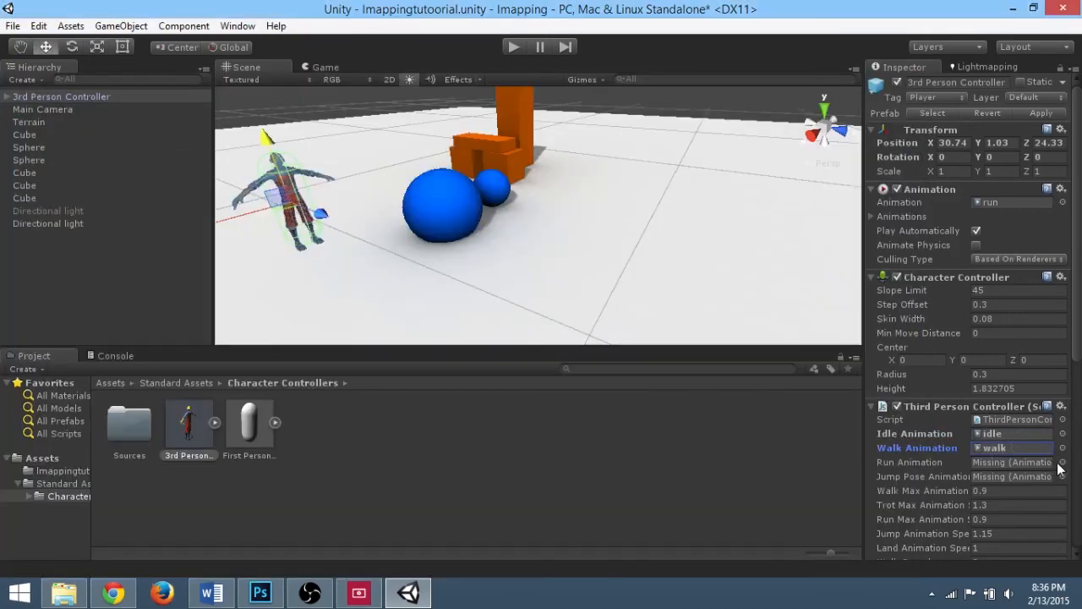
{"action": "left_click", "coordinate": [1063, 463]}
{"action": "double_click", "coordinate": [35, 175]}
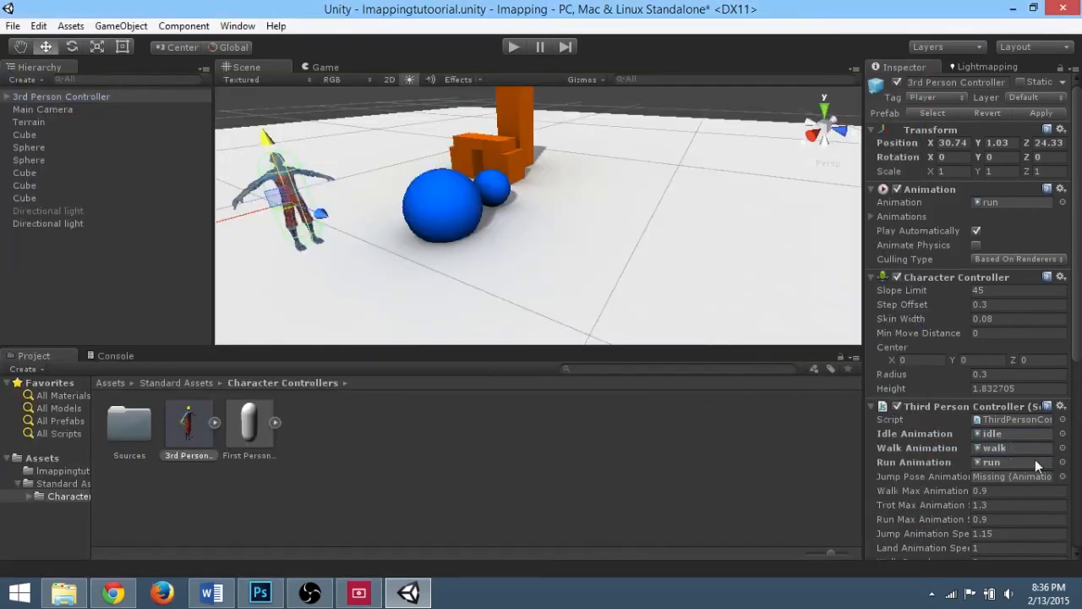
{"action": "left_click", "coordinate": [1063, 477]}
{"action": "double_click", "coordinate": [65, 166]}
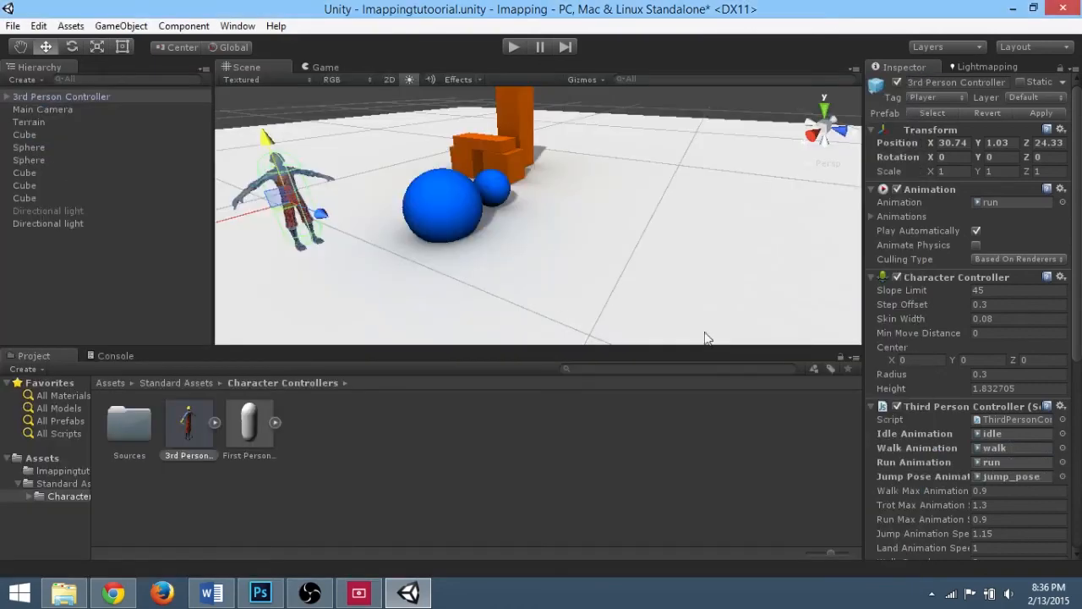
{"action": "scroll", "coordinate": [978, 414], "scroll_direction": "down", "scroll_amount": 5}
{"action": "scroll", "coordinate": [970, 401], "scroll_direction": "up", "scroll_amount": 5}
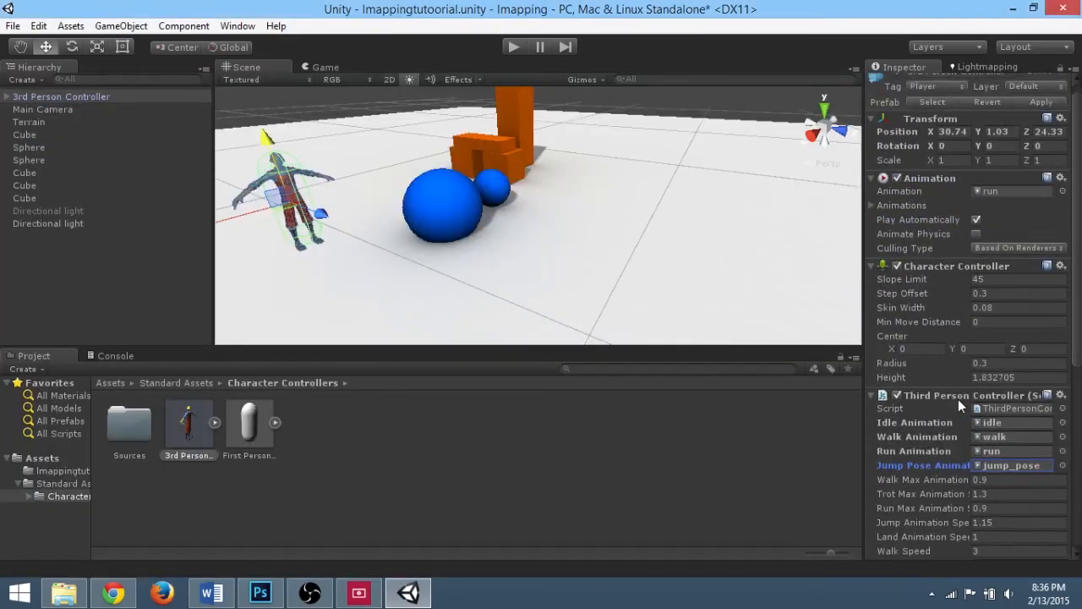
Step: Set the new directional light's shadow type to Soft Shadows
{"action": "right_click_drag", "start_coordinate": [525, 249], "coordinate": [415, 230]}
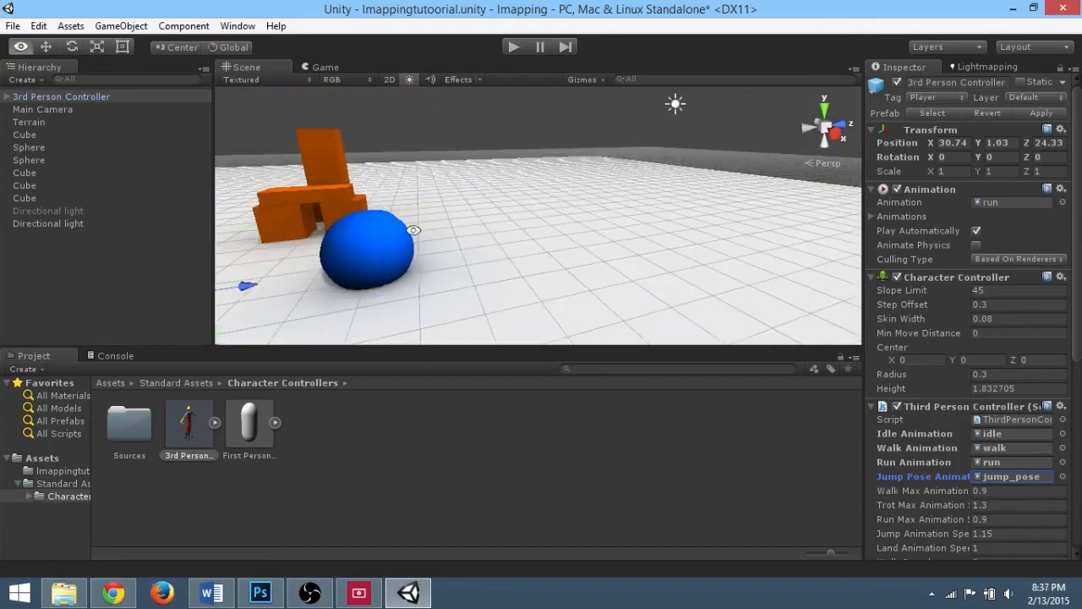
{"action": "left_click", "coordinate": [44, 215]}
{"action": "left_click", "coordinate": [44, 223]}
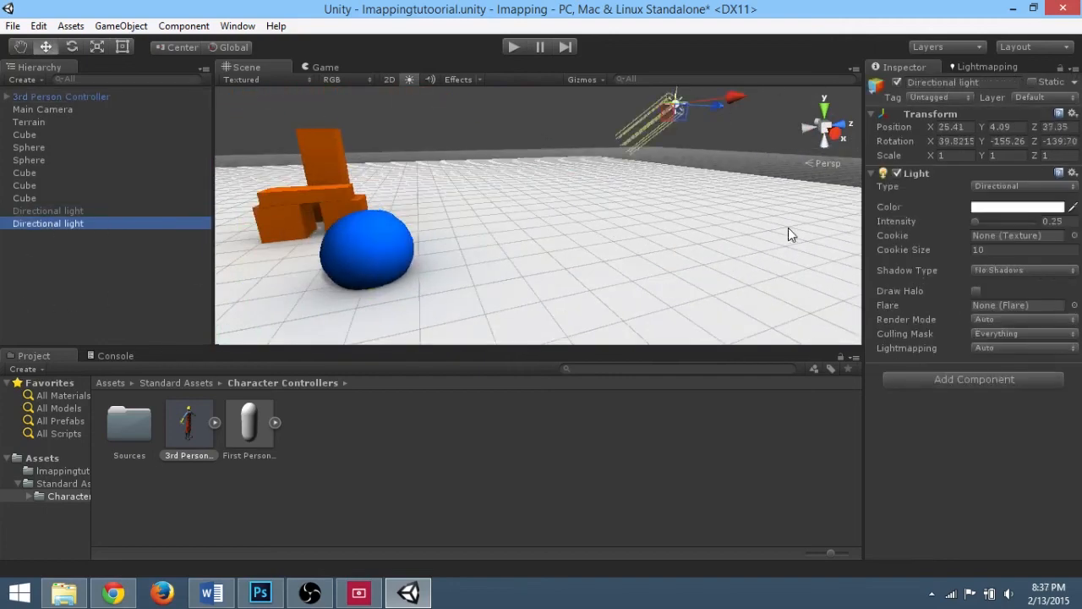
{"action": "left_click", "coordinate": [998, 272]}
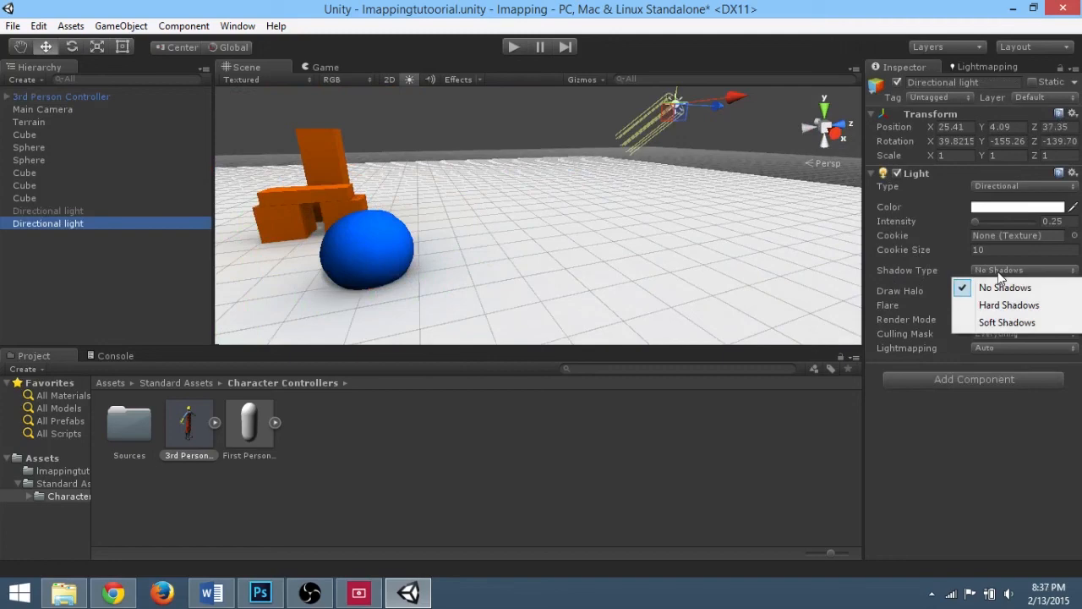
{"action": "left_click", "coordinate": [1003, 322]}
Step: Select the character and enter Play mode to test the scene
{"action": "left_click_drag", "start_coordinate": [544, 321], "coordinate": [499, 210], "text": "alt"}
{"action": "left_click", "coordinate": [478, 165]}
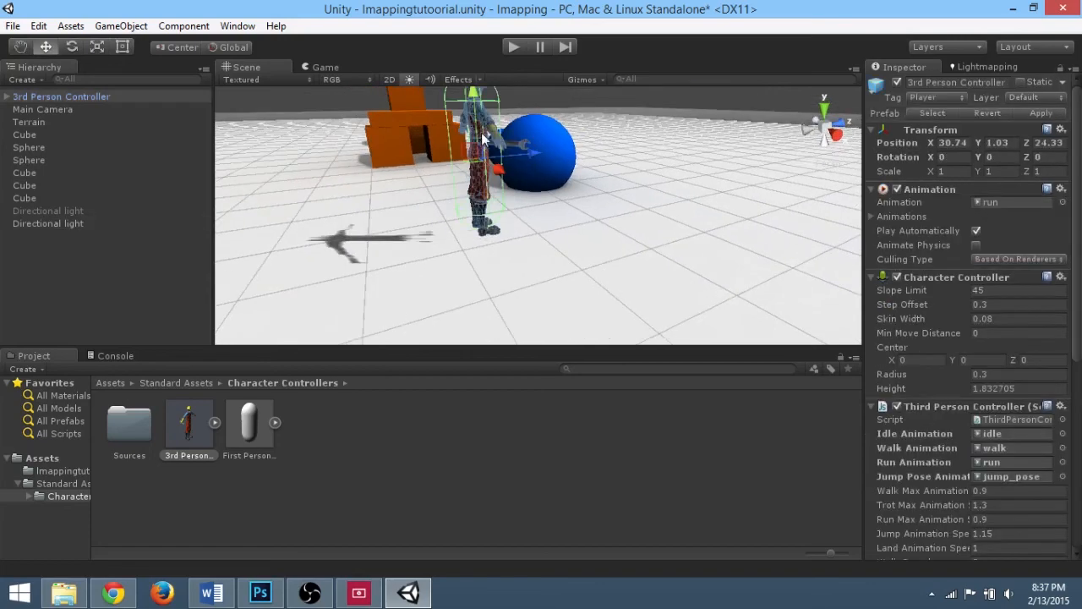
{"action": "left_click", "coordinate": [508, 49]}
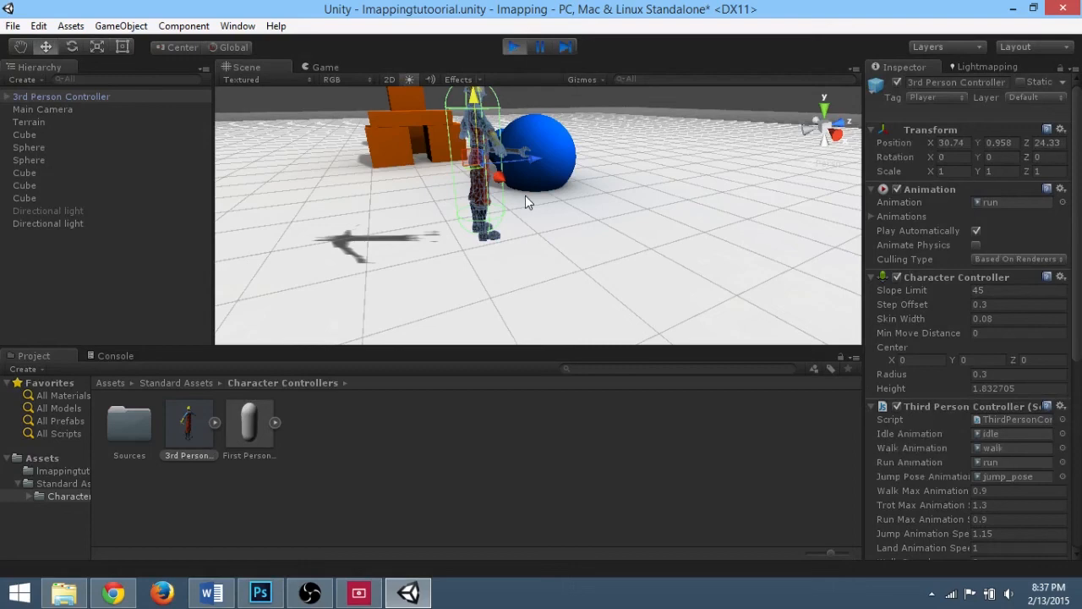
Step: Run the character around the spheres and orange blocks with the movement keys to test it, then exit Play mode
{"action": "key", "text": "w"}
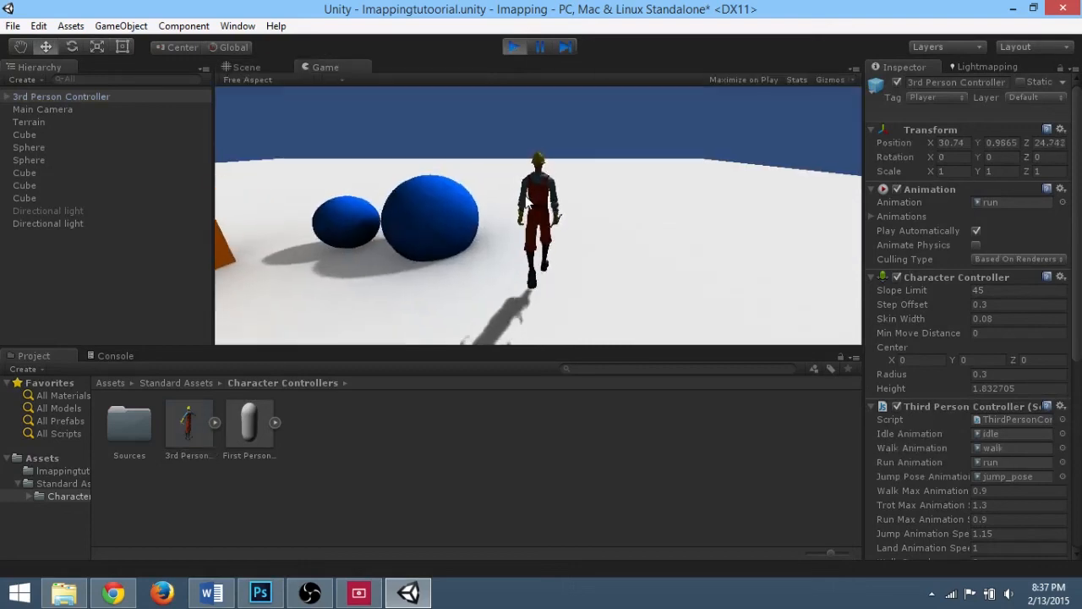
{"action": "key", "text": "a"}
{"action": "key", "text": "w"}
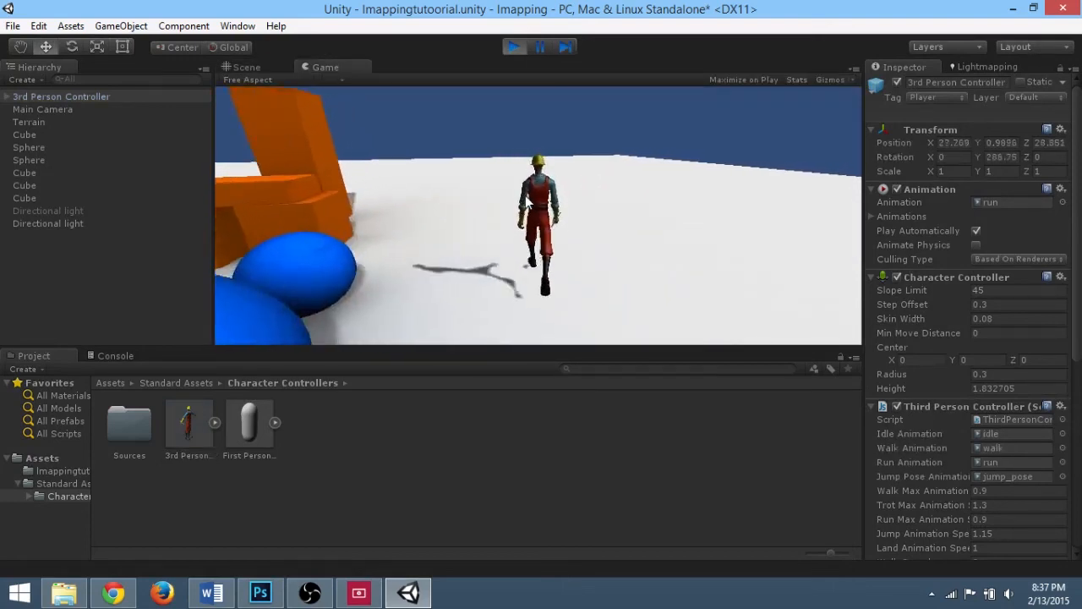
{"action": "key", "text": "w"}
{"action": "key", "text": "a"}
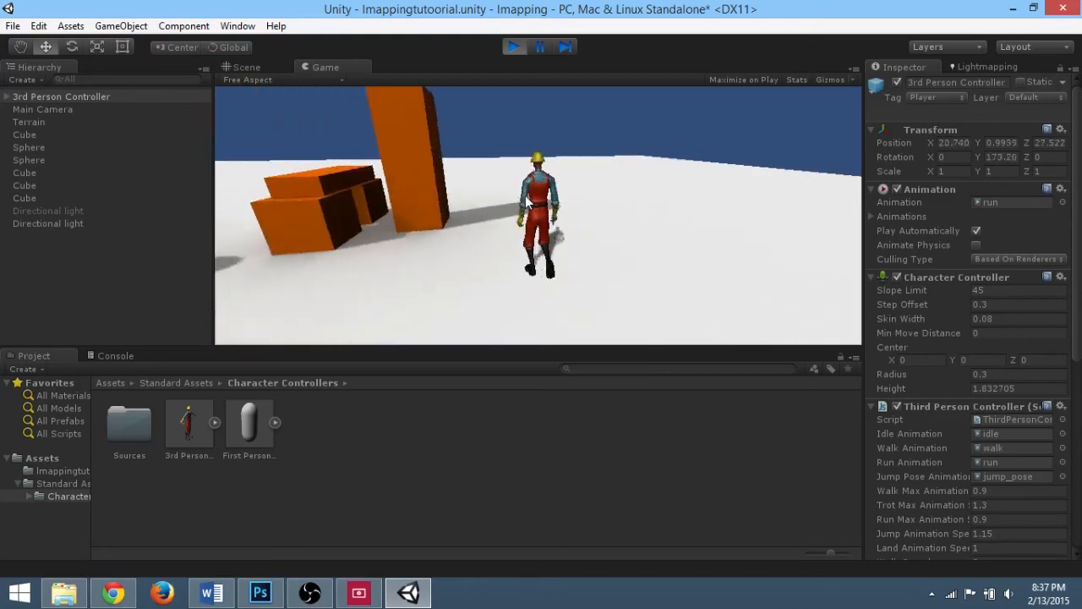
{"action": "key", "text": "w"}
{"action": "key", "text": "a"}
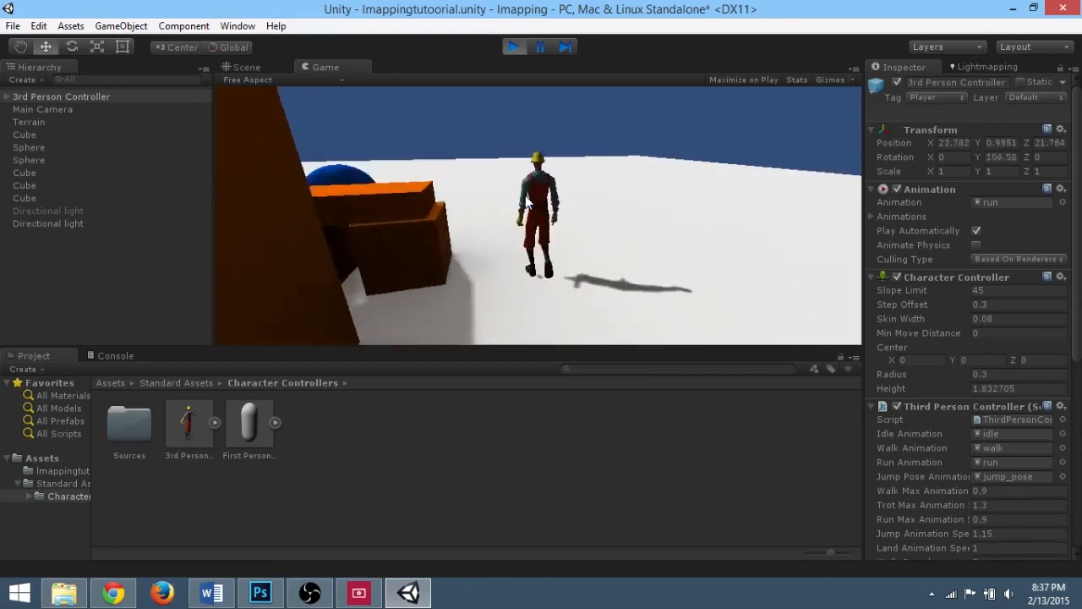
{"action": "key", "text": "a"}
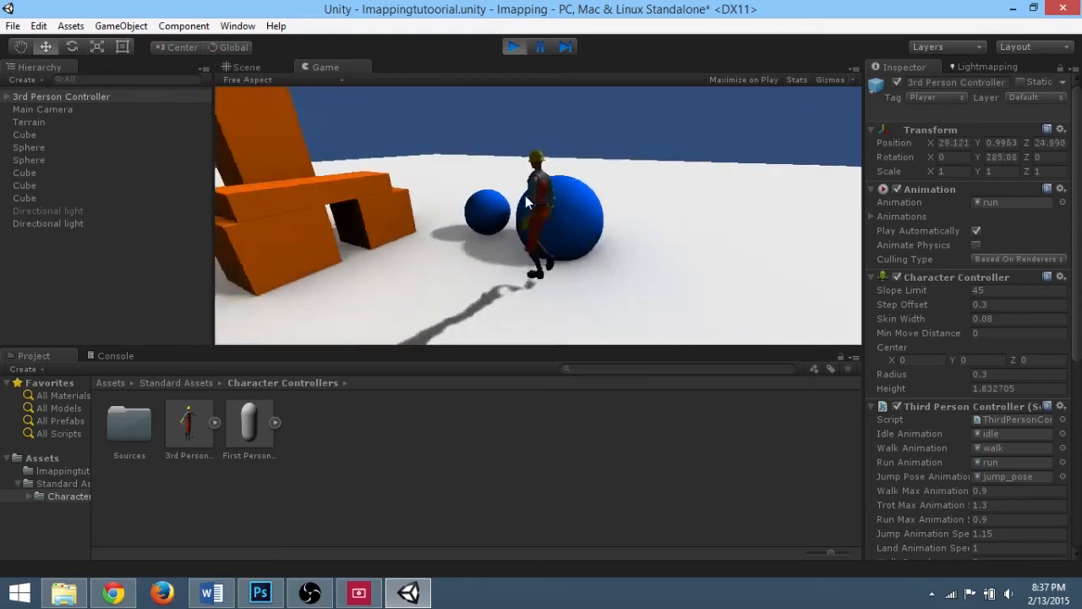
{"action": "key", "text": "w"}
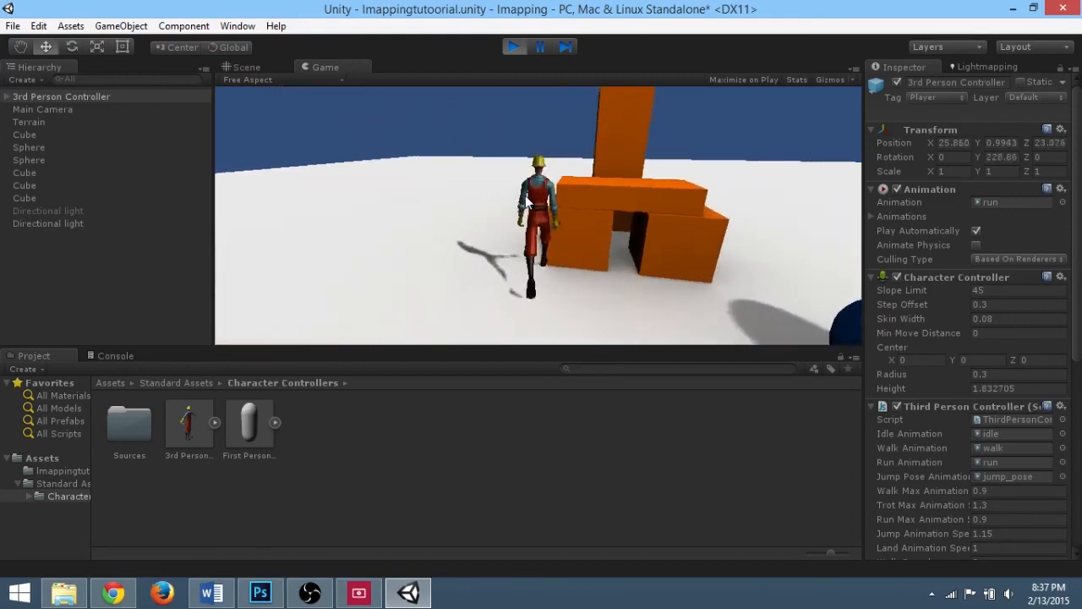
{"action": "key", "text": "d"}
{"action": "key", "text": "a"}
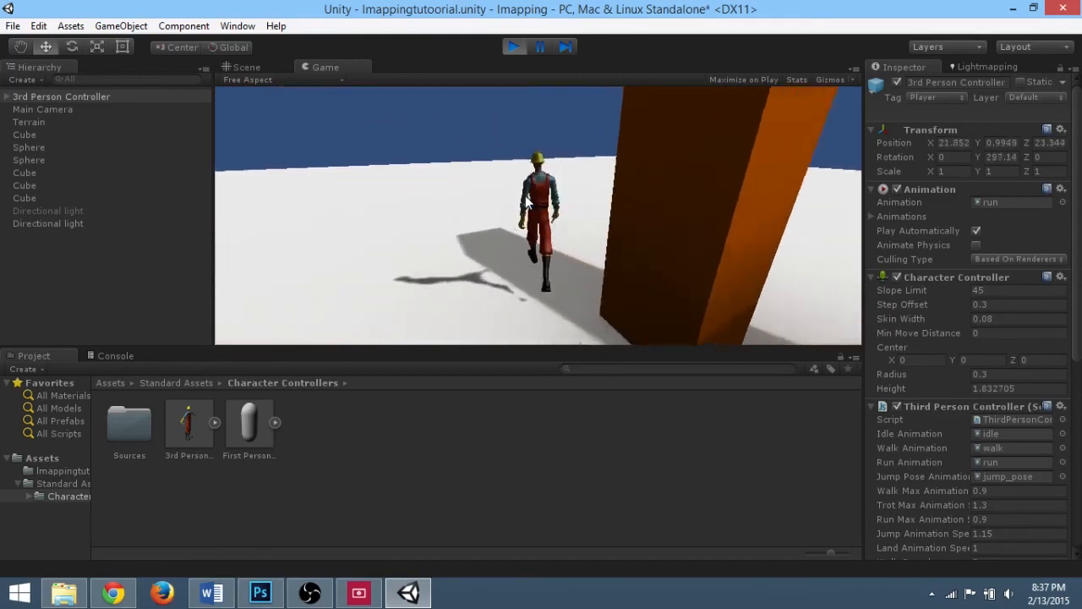
{"action": "key", "text": "d"}
{"action": "key", "text": "a"}
{"action": "key", "text": "d"}
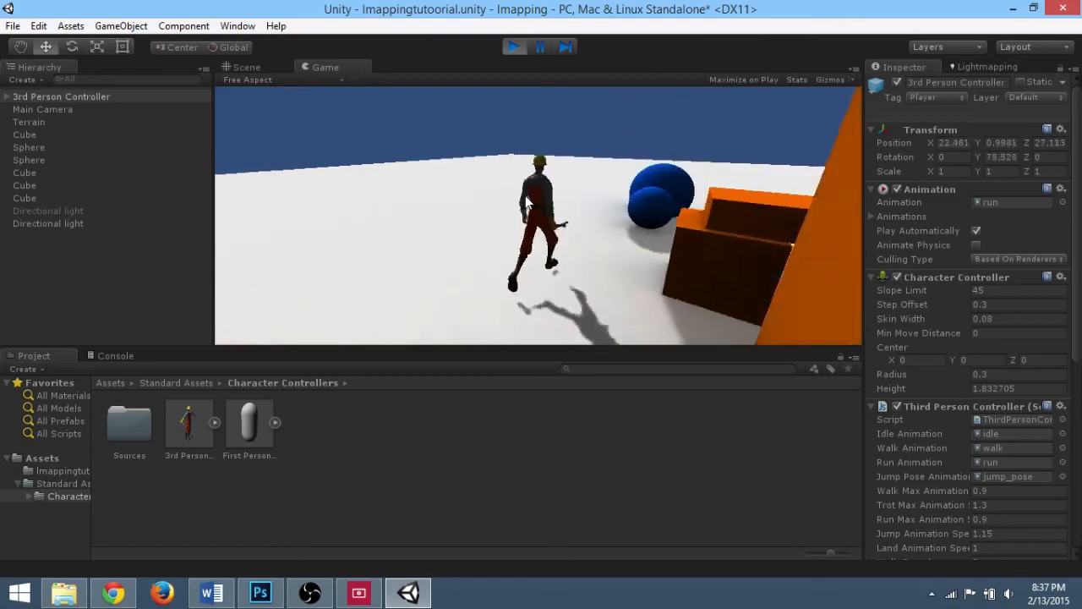
{"action": "key", "text": "d"}
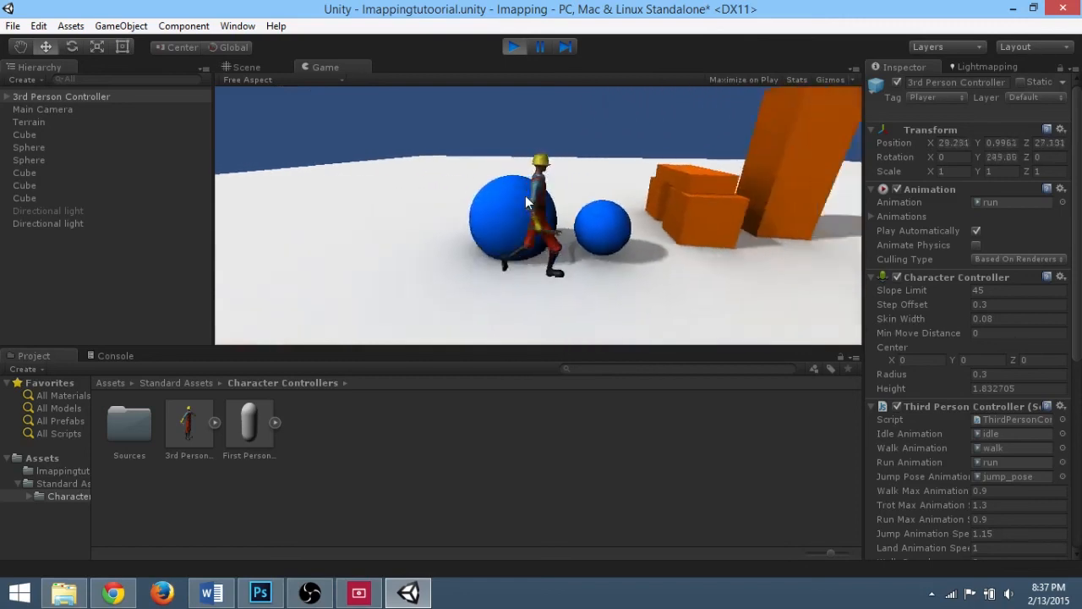
{"action": "key", "text": "d"}
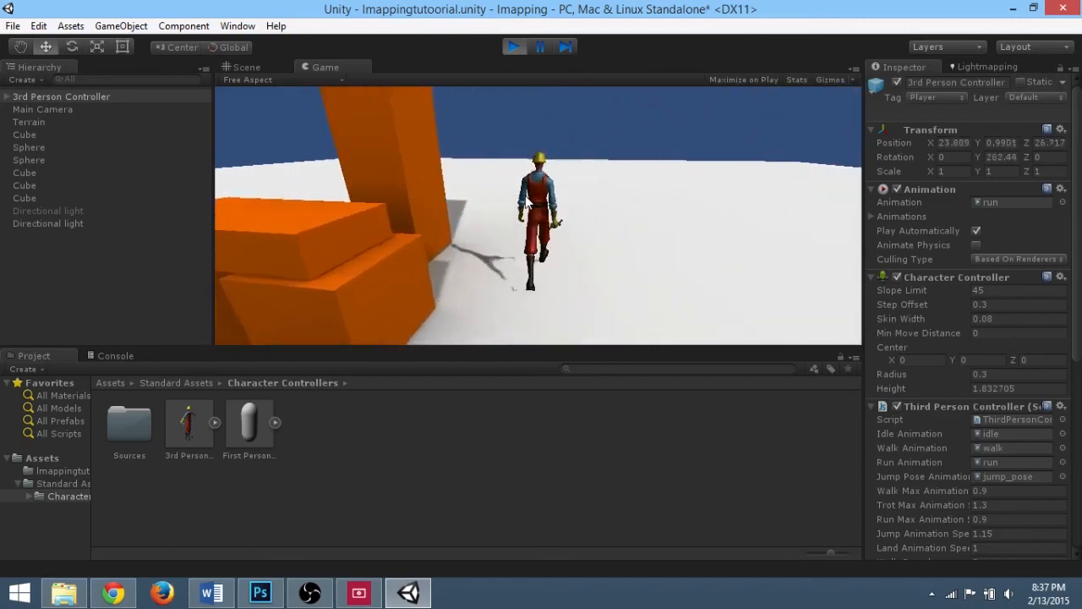
{"action": "key", "text": "a"}
{"action": "key", "text": "d"}
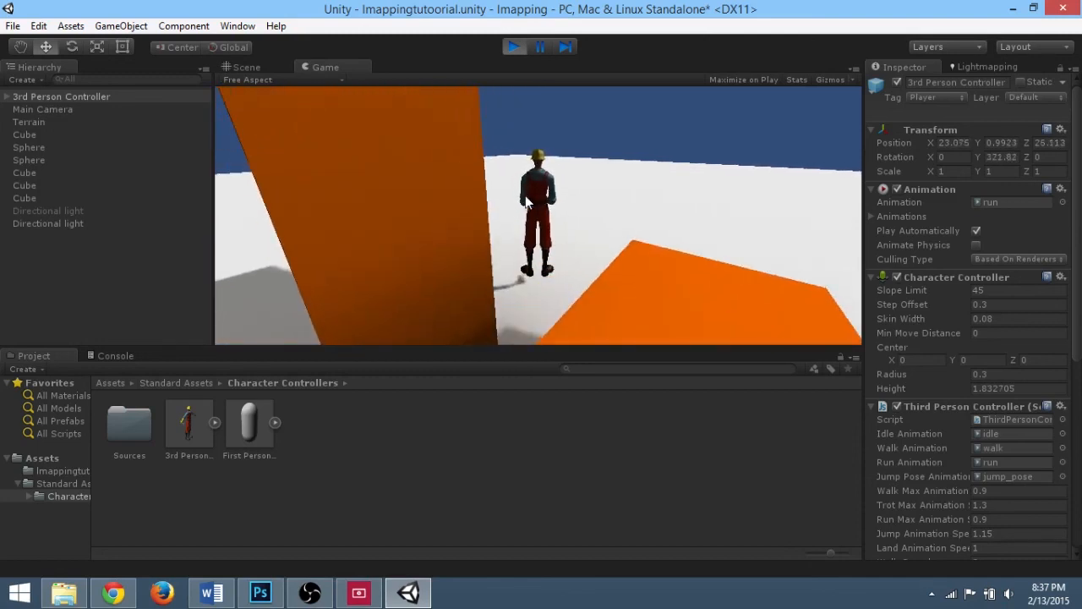
{"action": "left_click", "coordinate": [510, 49]}
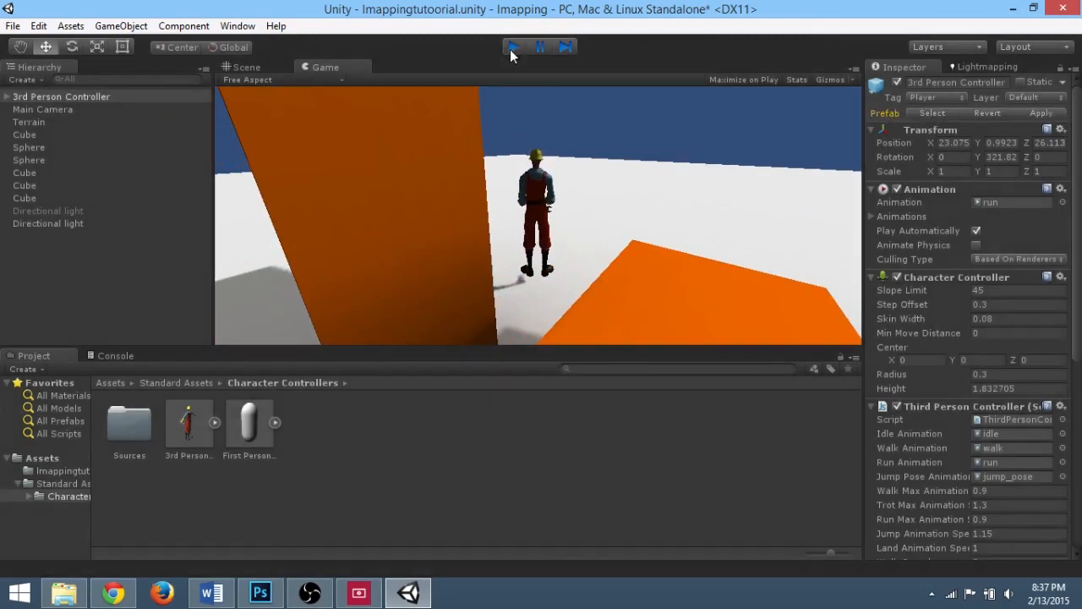